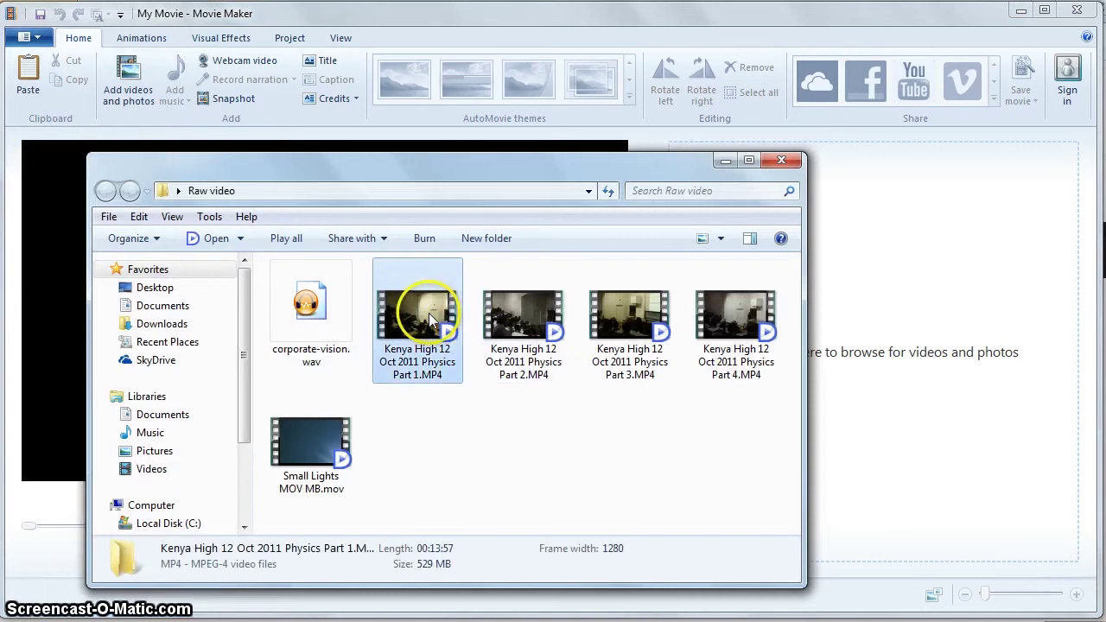
Step: Add the four Kenya High 12 Oct 2011 Physics MP4 videos to the project and move Part 4 to the end of the storyboard
{"action": "left_click", "coordinate": [741, 328], "text": "shift"}
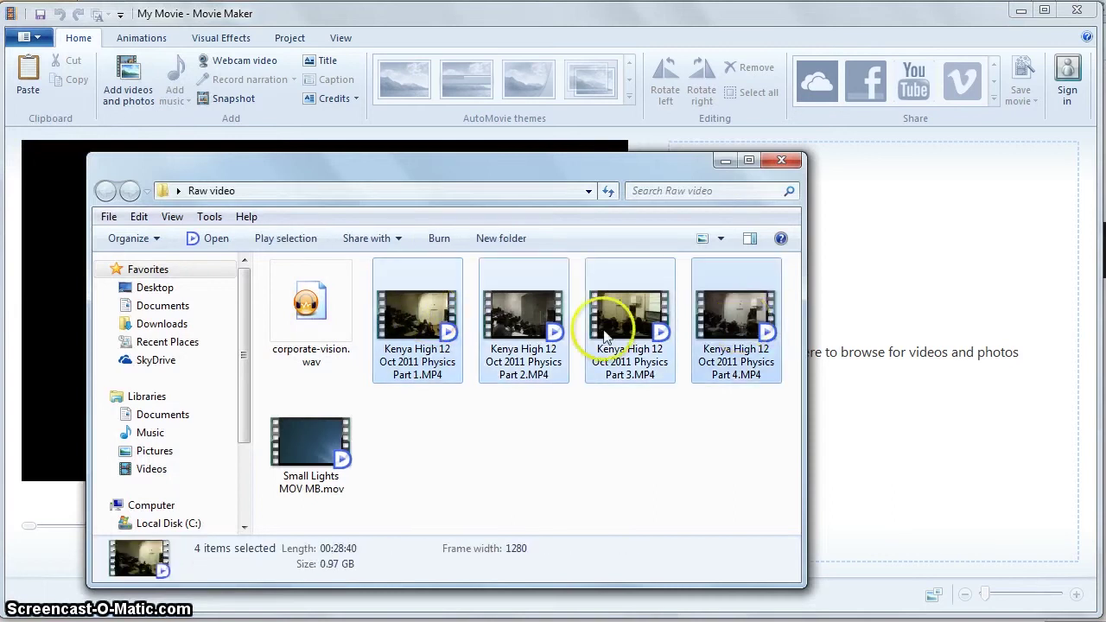
{"action": "left_click_drag", "start_coordinate": [630, 309], "coordinate": [892, 237]}
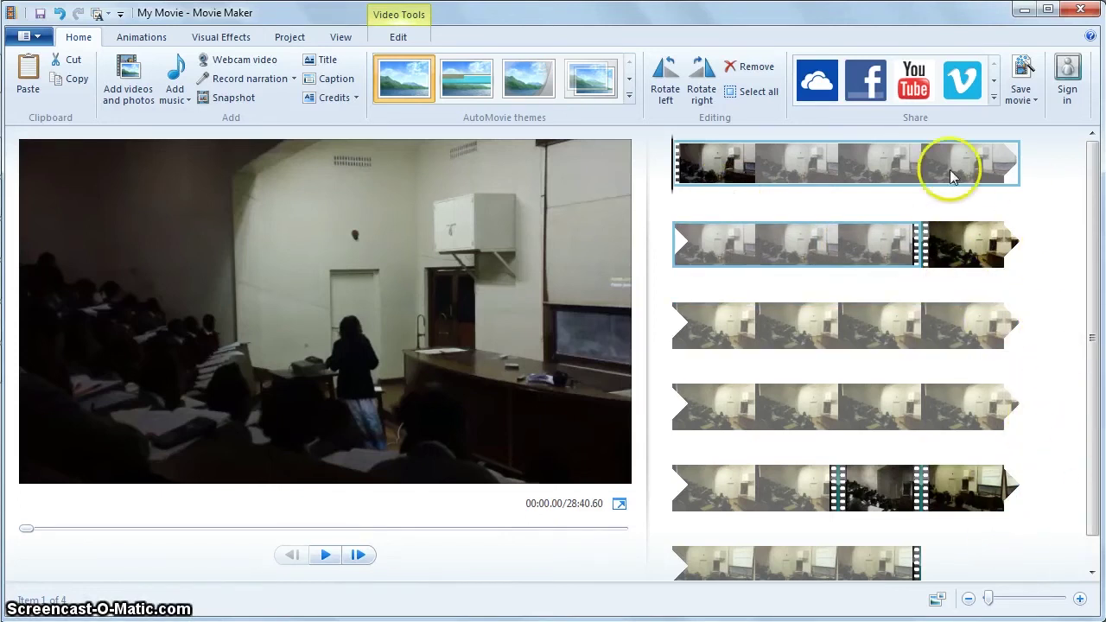
{"action": "left_click", "coordinate": [969, 600]}
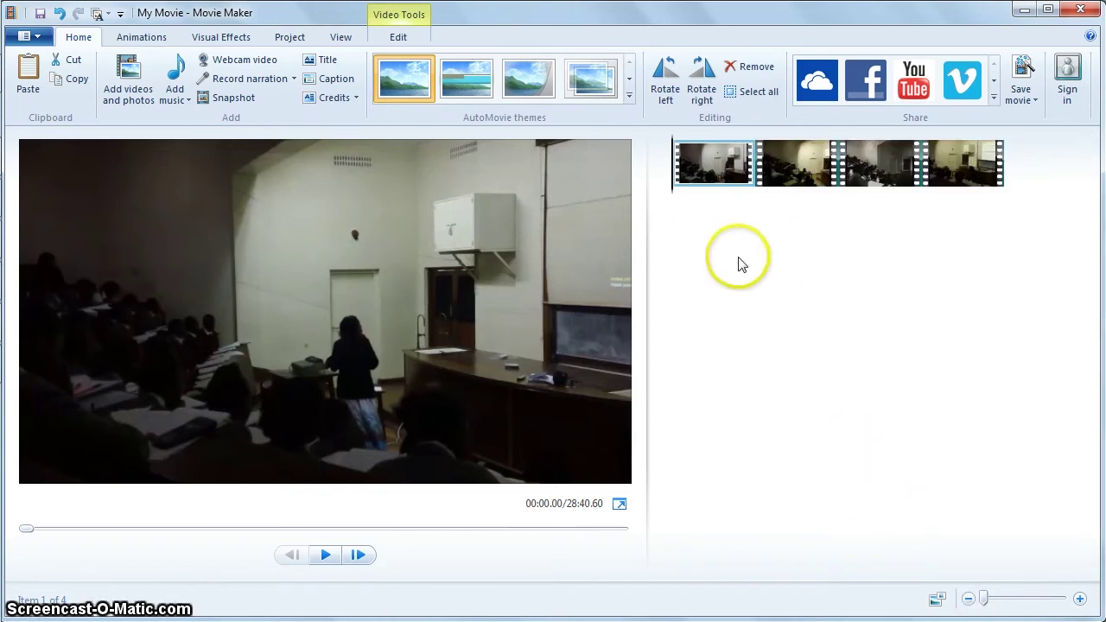
{"action": "mouse_move", "coordinate": [716, 177]}
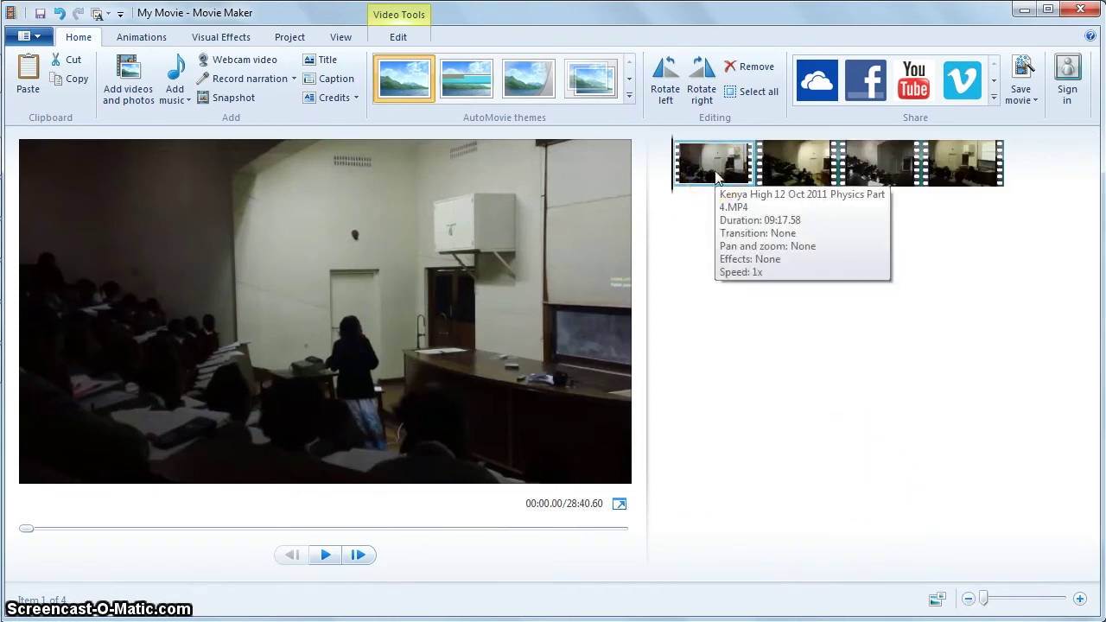
{"action": "left_click_drag", "start_coordinate": [716, 177], "coordinate": [1042, 178]}
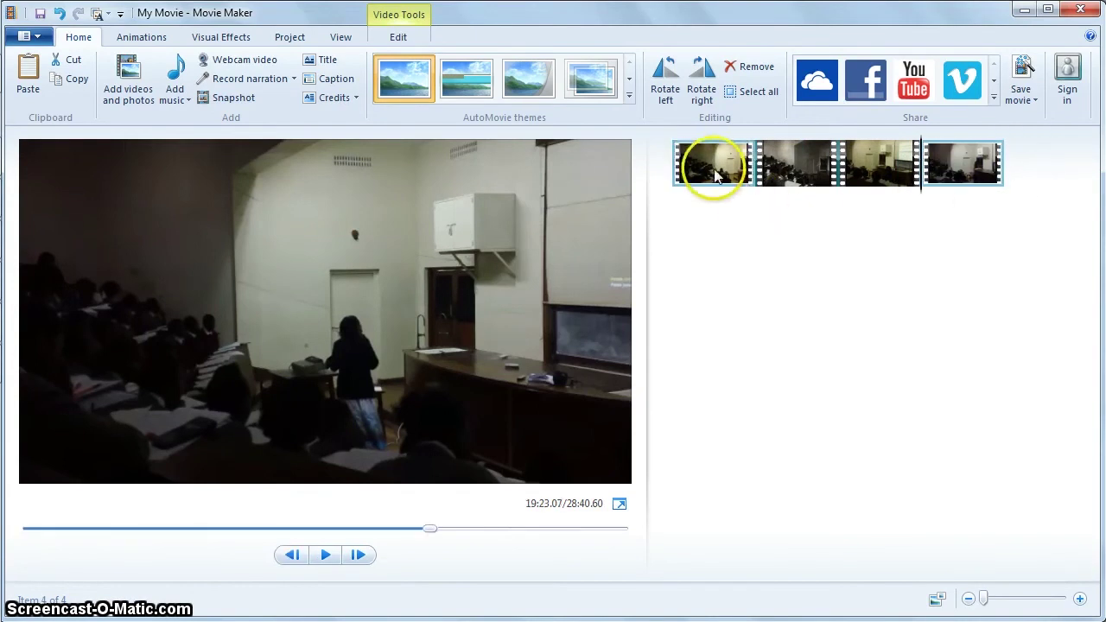
{"action": "mouse_move", "coordinate": [716, 175]}
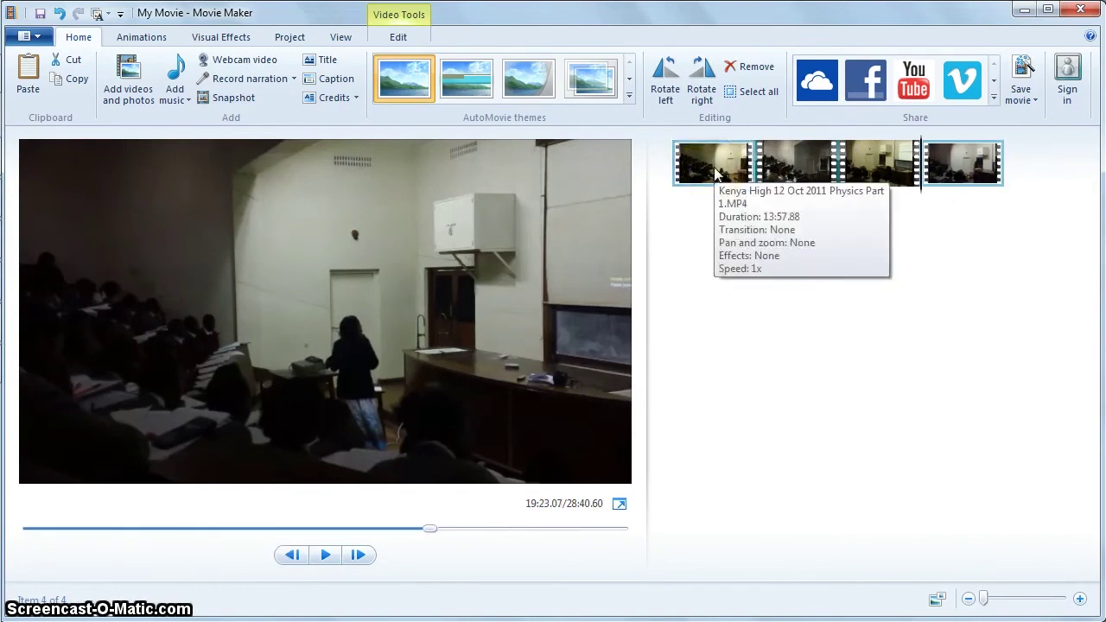
{"action": "mouse_move", "coordinate": [875, 173]}
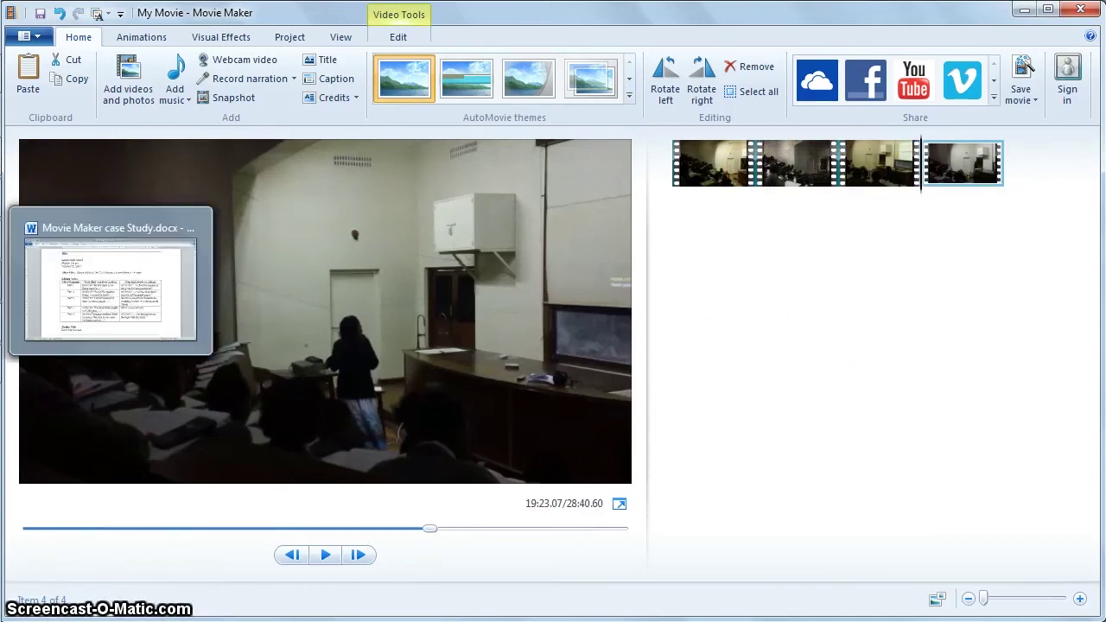
Step: Check the editing notes in Movie Maker case Study.docx, return to Movie Maker and open the Part 1 clip in the Trim tool
{"action": "key", "text": "alt+Tab"}
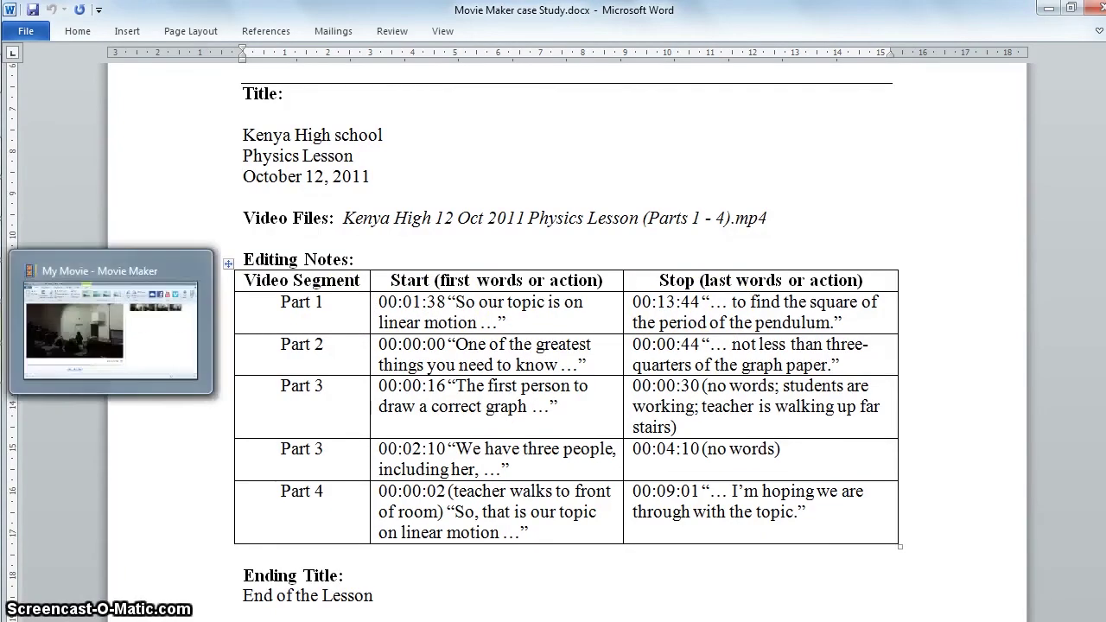
{"action": "left_click", "coordinate": [108, 319]}
{"action": "double_click", "coordinate": [698, 173]}
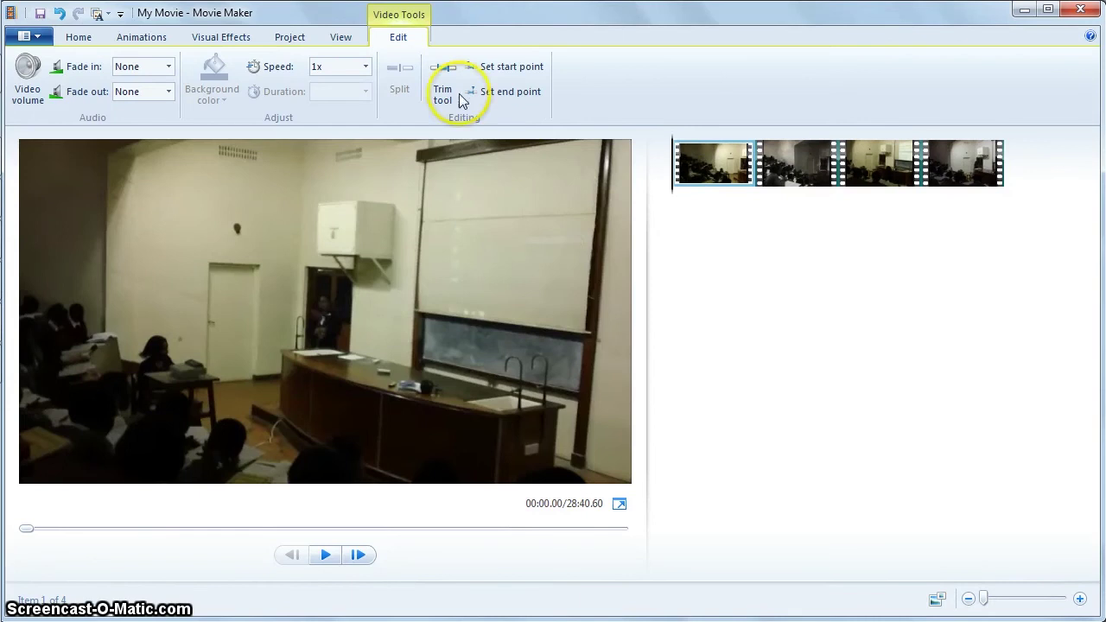
{"action": "left_click", "coordinate": [1079, 599]}
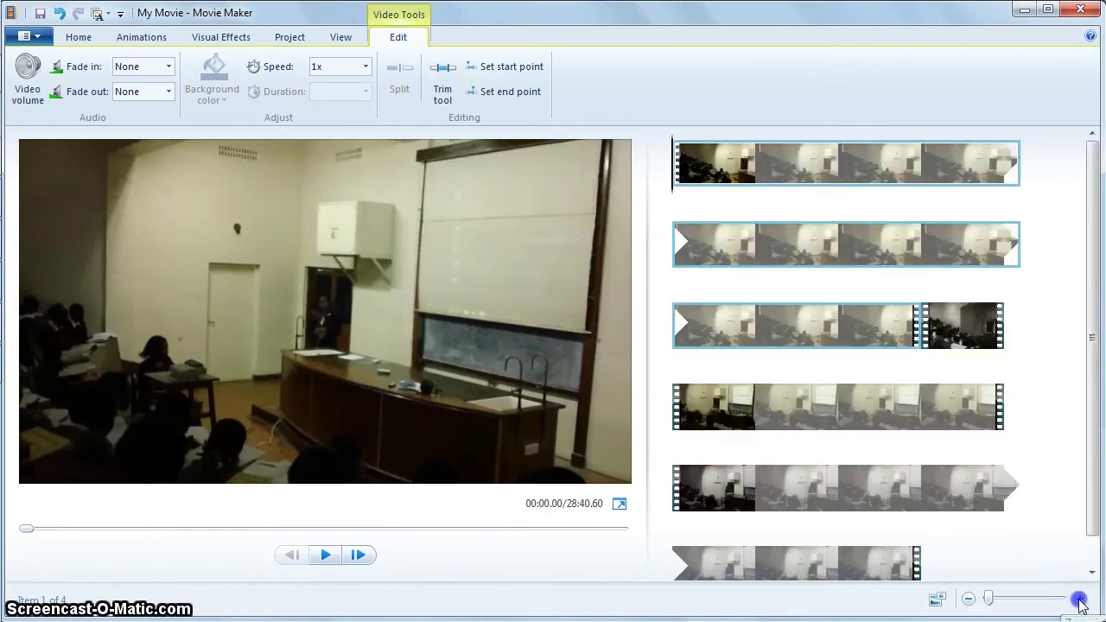
{"action": "left_click", "coordinate": [442, 94]}
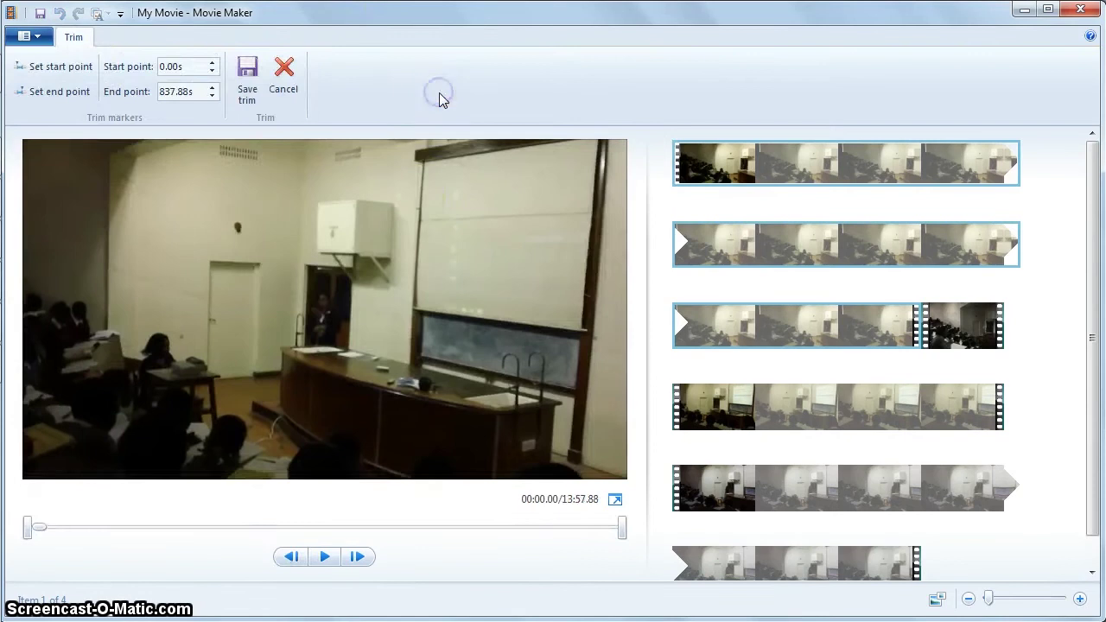
Step: Set the Part 1 clip's trim start point to 92.80 s, stepping the playhead back frame by frame
{"action": "left_click", "coordinate": [40, 529]}
{"action": "left_click_drag", "start_coordinate": [41, 529], "coordinate": [105, 535]}
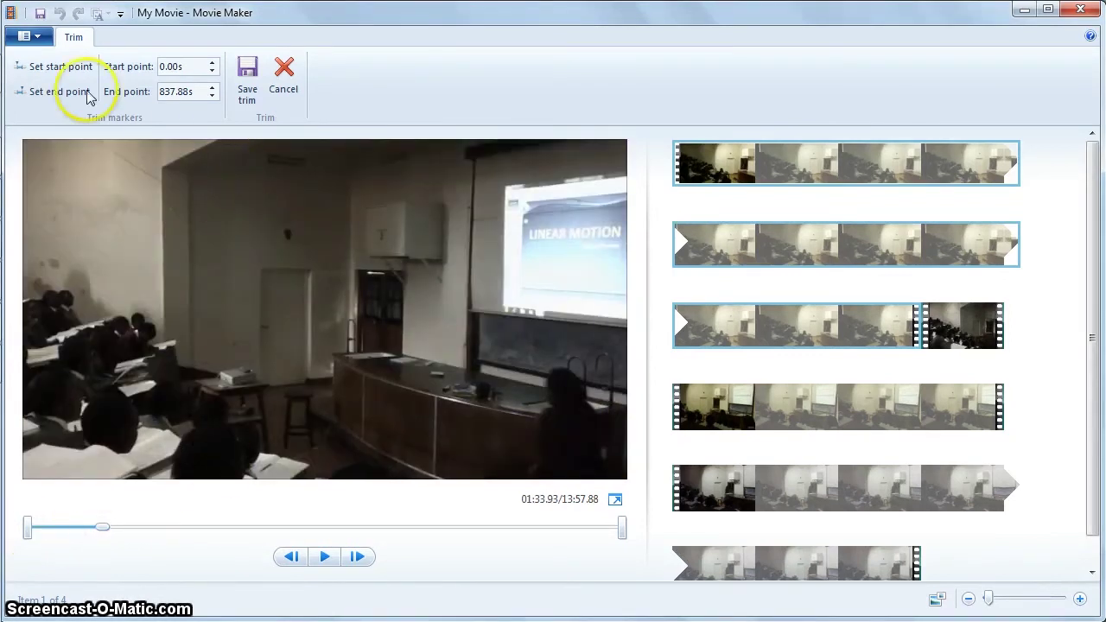
{"action": "left_click", "coordinate": [292, 559]}
{"action": "left_click", "coordinate": [292, 559]}
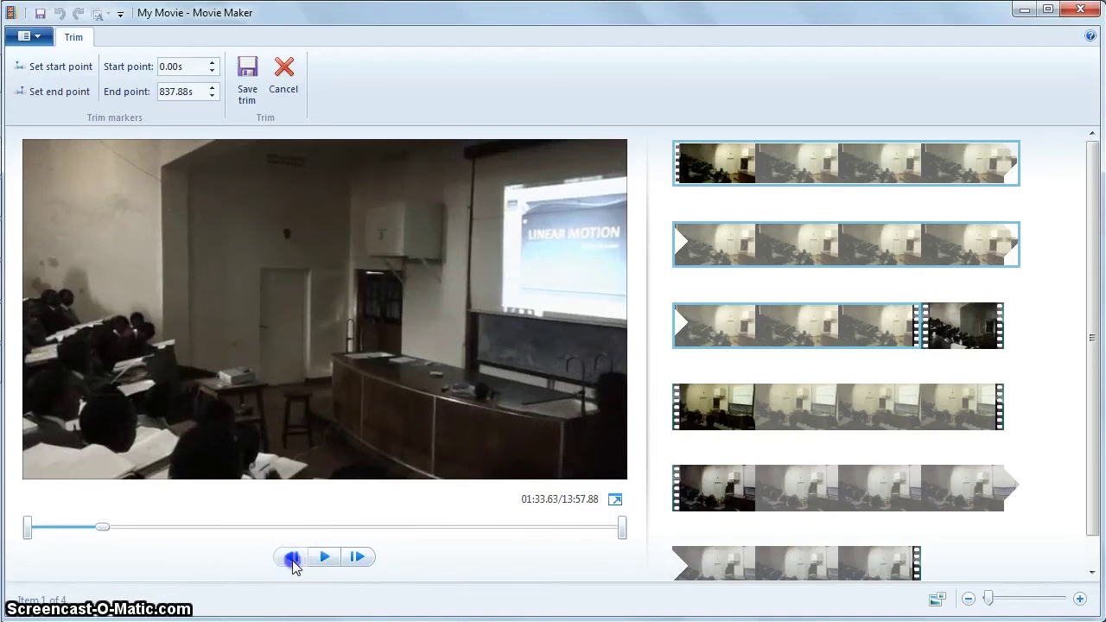
{"action": "left_click", "coordinate": [292, 559]}
{"action": "left_click", "coordinate": [292, 560]}
{"action": "left_click", "coordinate": [292, 559]}
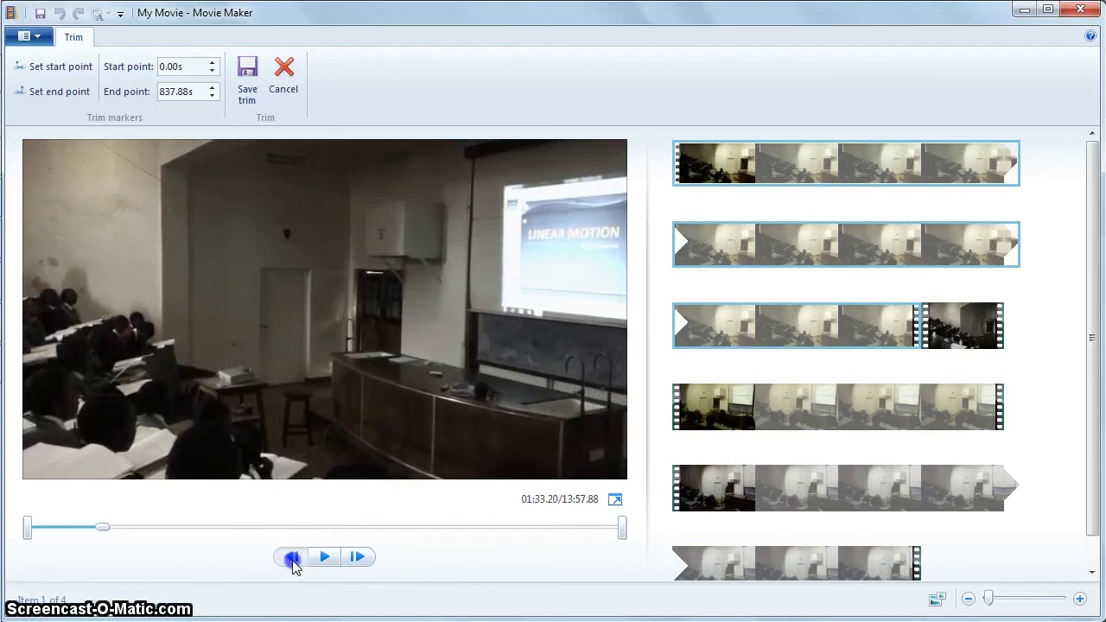
{"action": "left_click", "coordinate": [292, 559]}
{"action": "left_click", "coordinate": [292, 560]}
{"action": "left_click", "coordinate": [292, 559]}
{"action": "left_click", "coordinate": [292, 559]}
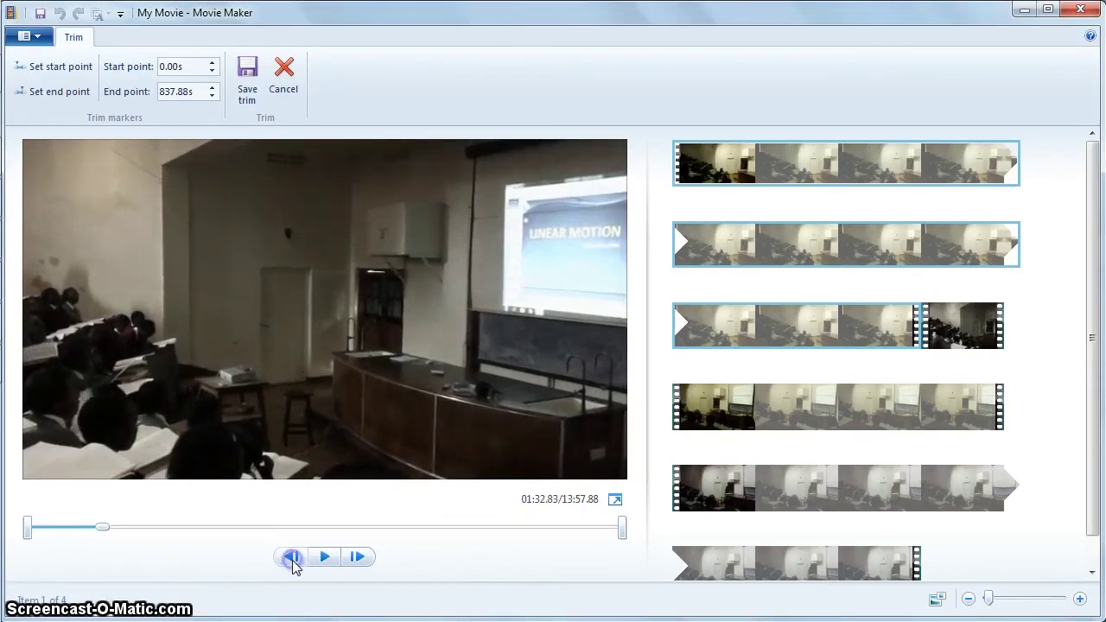
{"action": "left_click", "coordinate": [292, 559]}
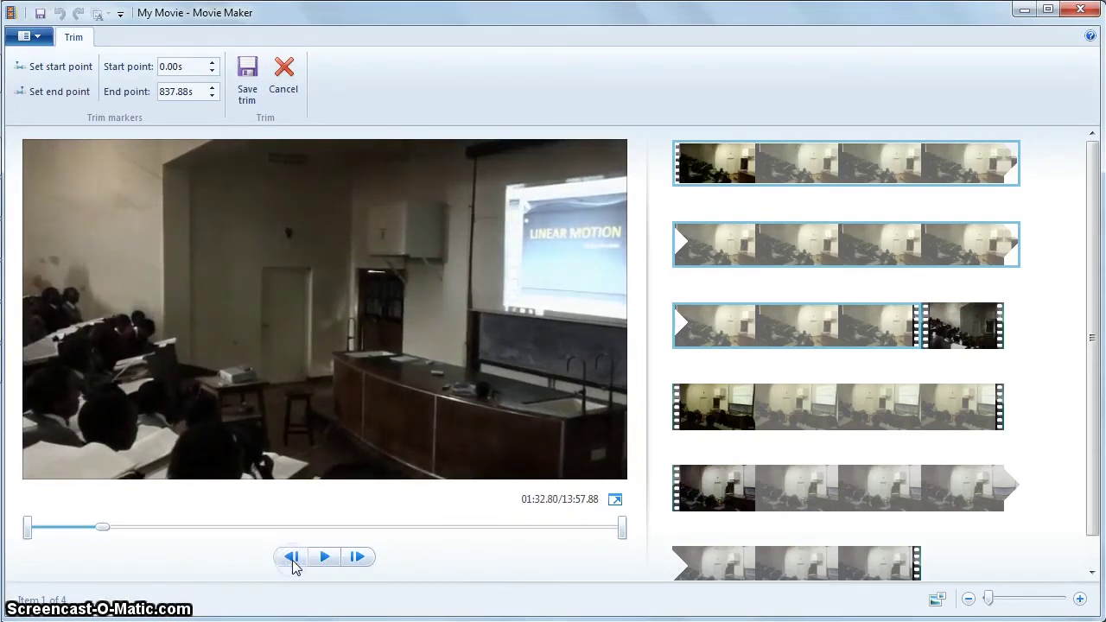
{"action": "left_click", "coordinate": [55, 69]}
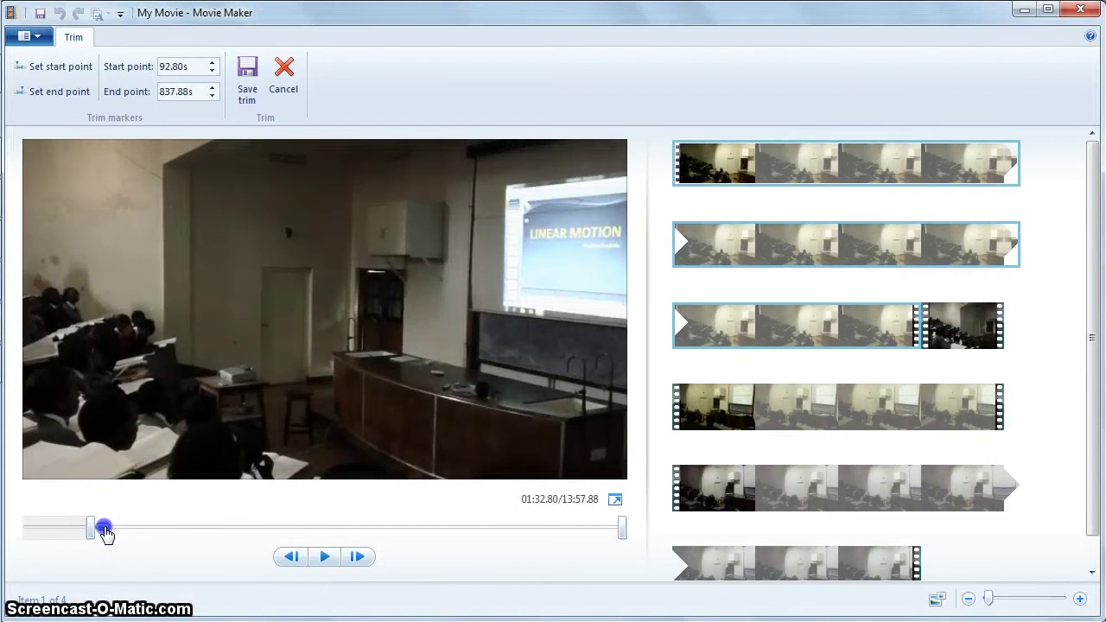
Step: Set the Part 1 clip's trim start point to 97.88 s and compare it with the editing notes in Word
{"action": "left_click_drag", "start_coordinate": [104, 527], "coordinate": [108, 534]}
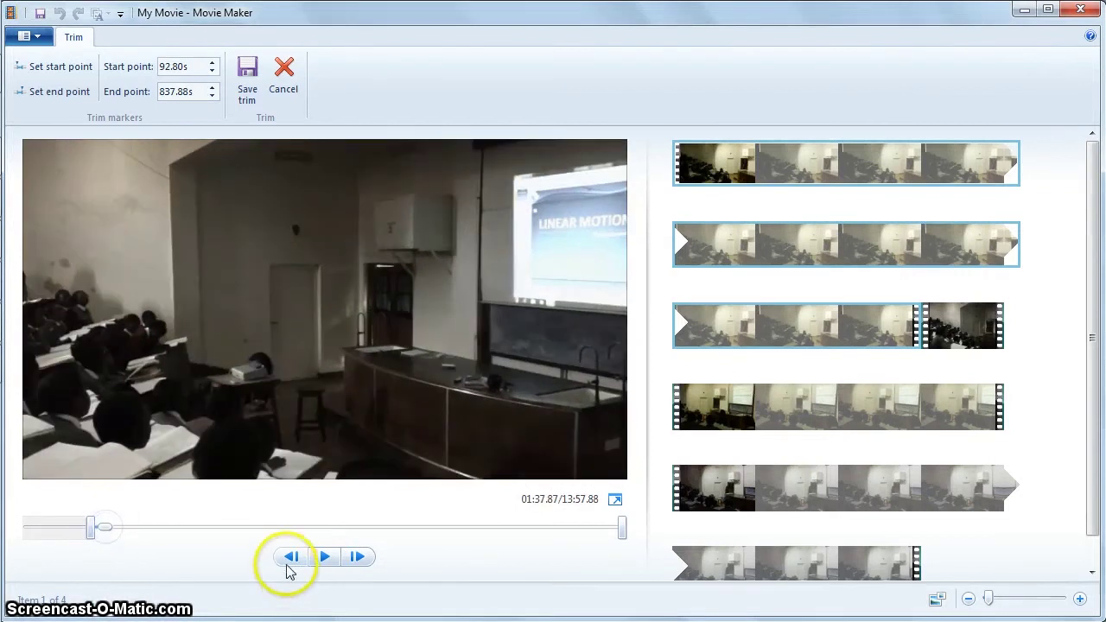
{"action": "left_click", "coordinate": [35, 68]}
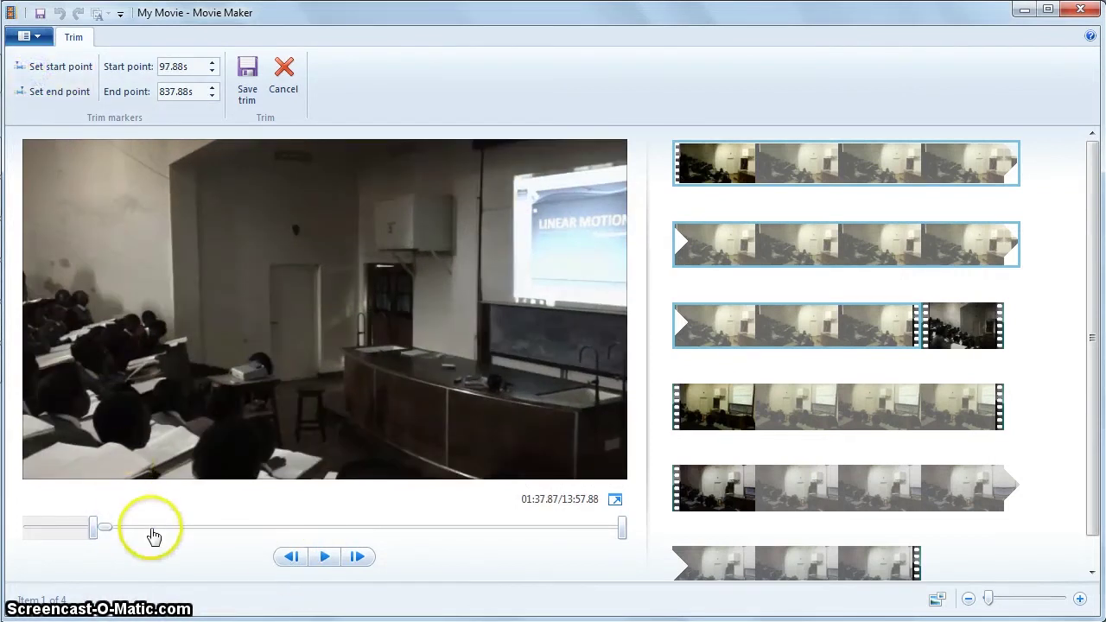
{"action": "key", "text": "alt+Tab"}
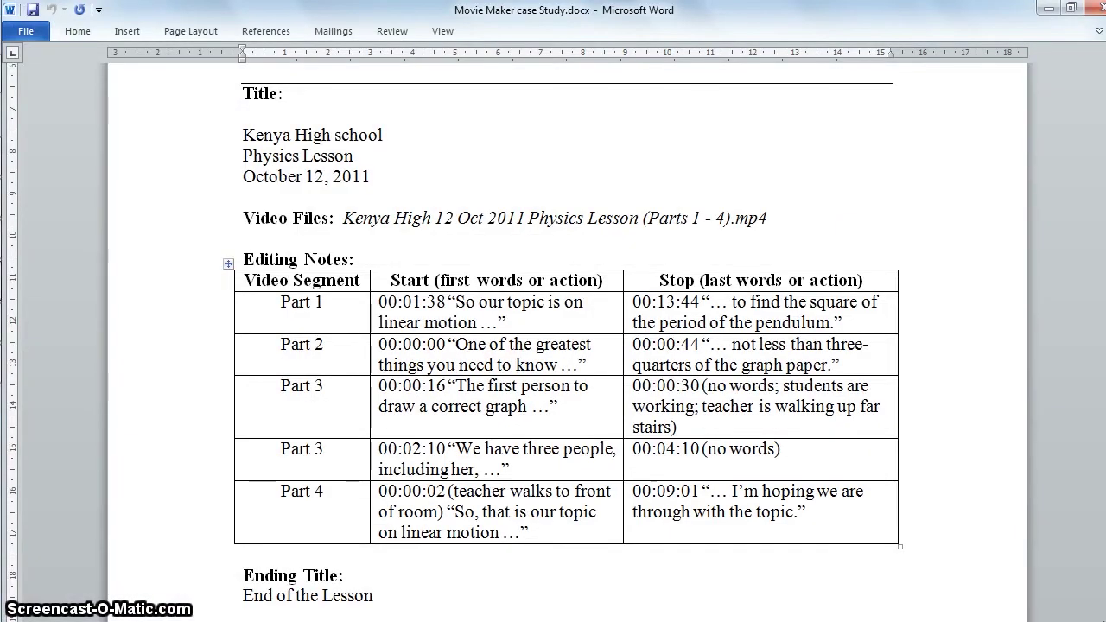
{"action": "key", "text": "alt+Tab"}
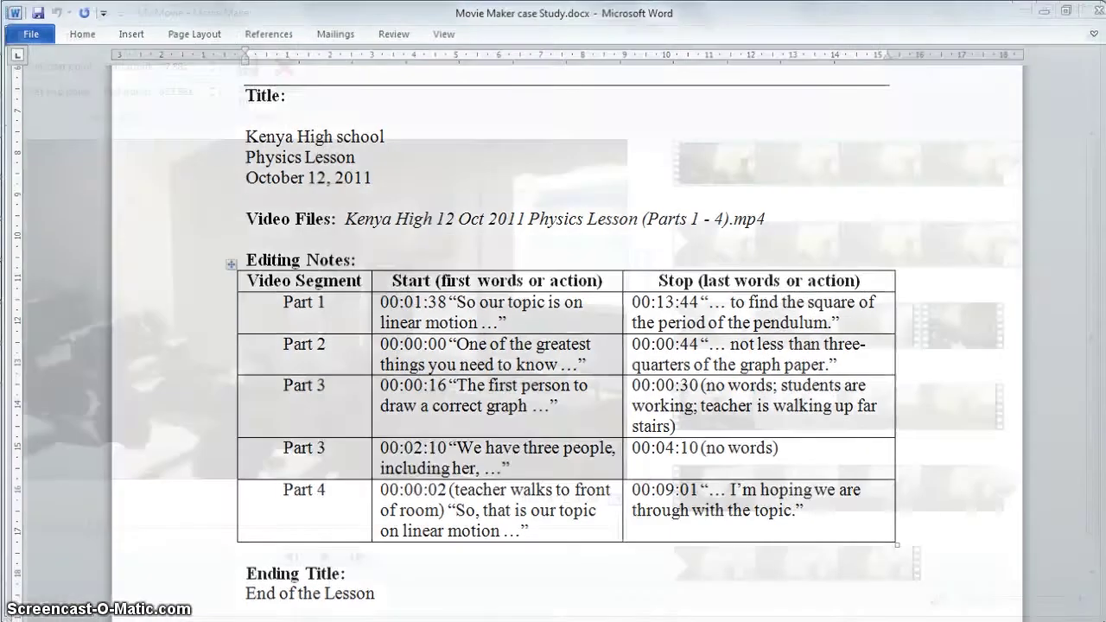
Step: Play the Part 1 clip from its trim start point to check the opening words, and return the playhead to the start
{"action": "left_click", "coordinate": [319, 560]}
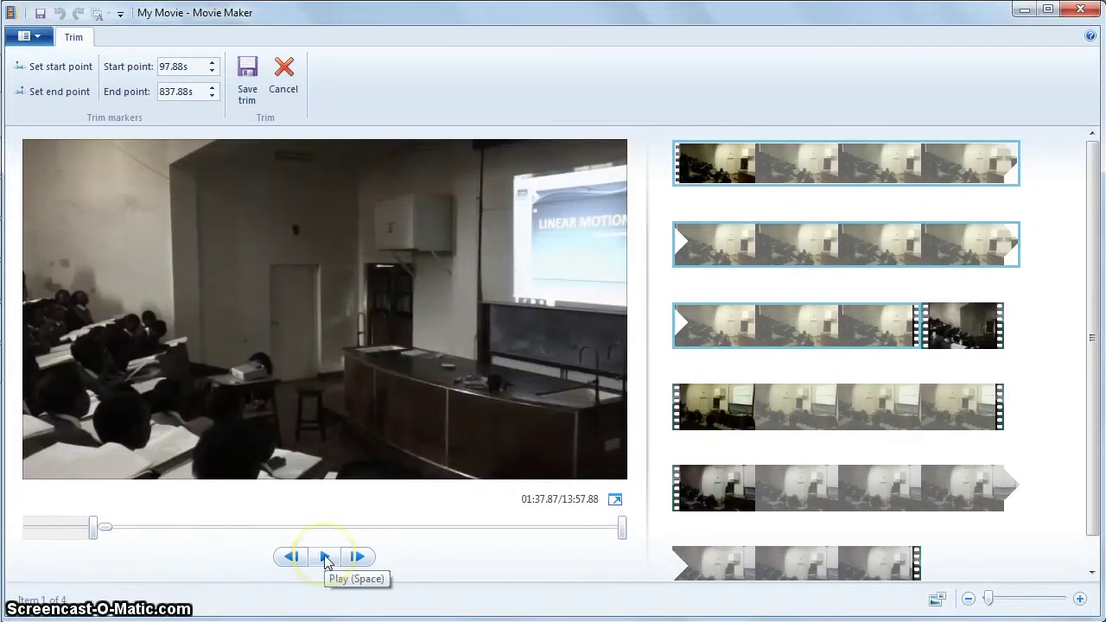
{"action": "left_click", "coordinate": [325, 560]}
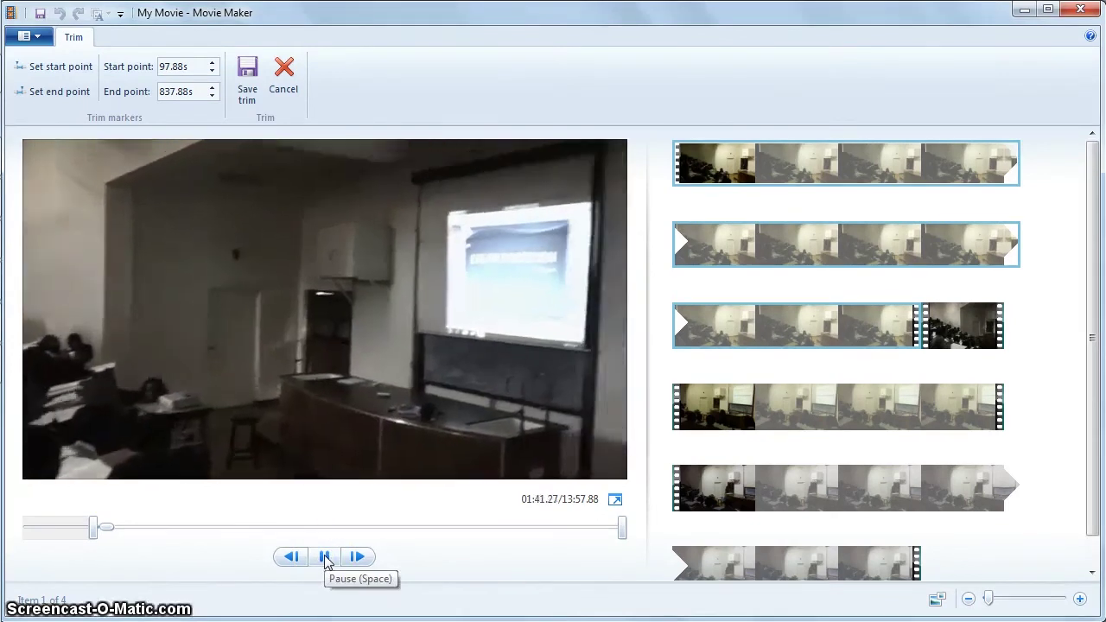
{"action": "left_click", "coordinate": [325, 559]}
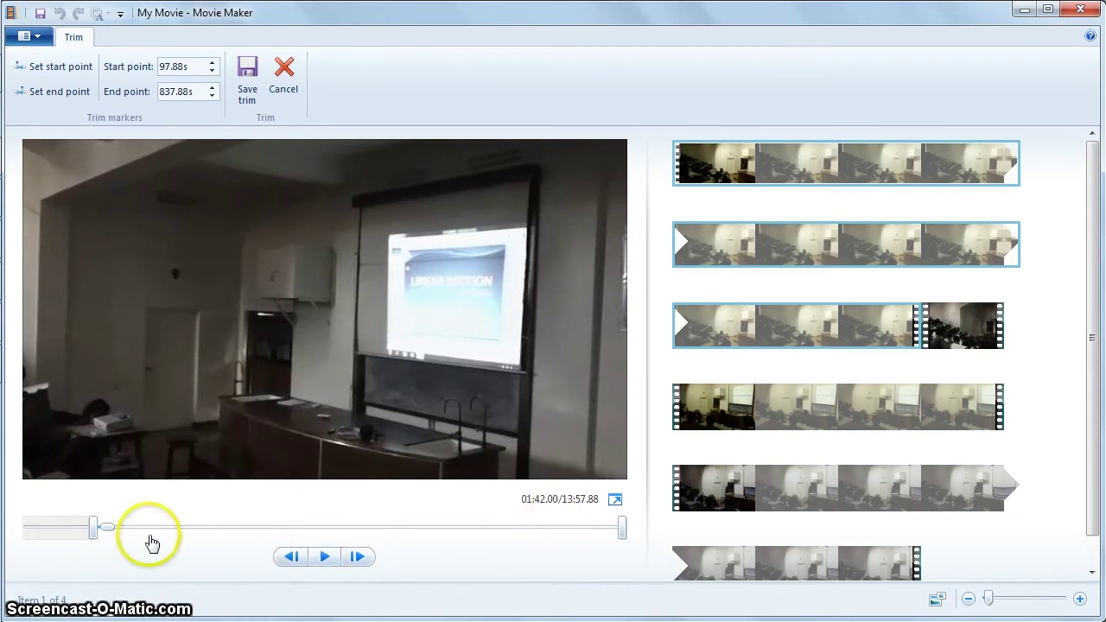
{"action": "left_click", "coordinate": [103, 527]}
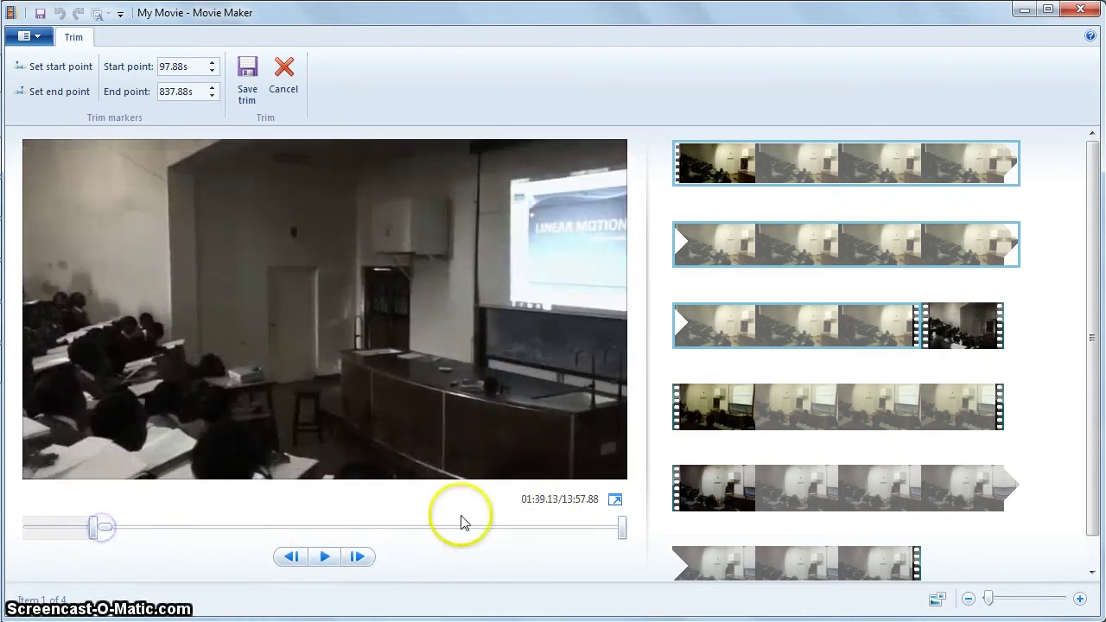
{"action": "left_click", "coordinate": [106, 530]}
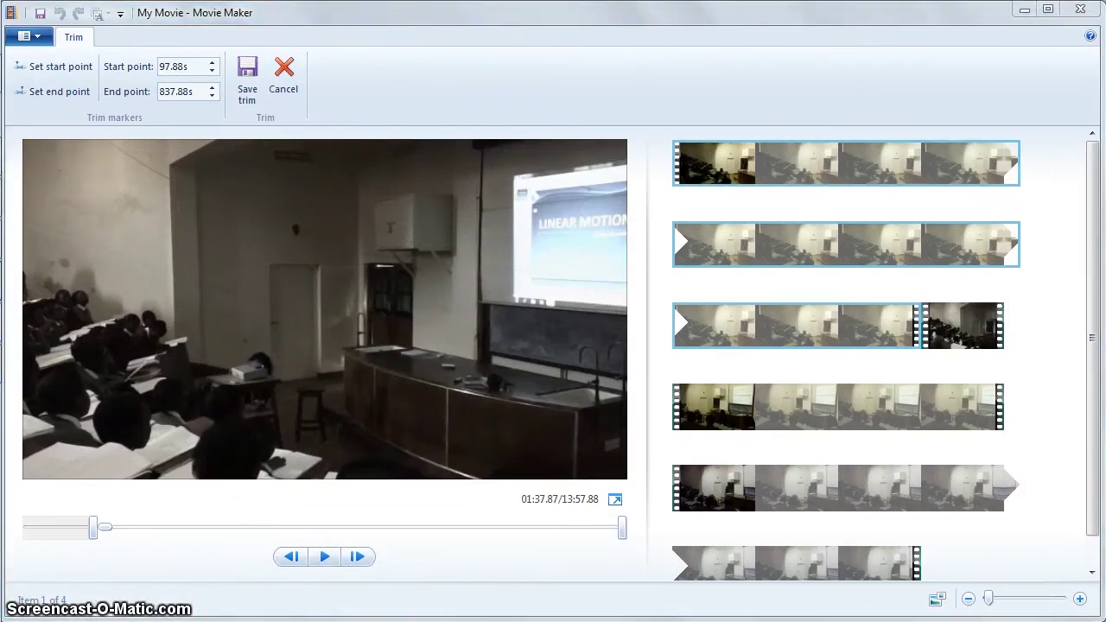
Step: Look up Part 1's stop time in the Word editing notes and set the clip's trim end point to 824.23 s in Movie Maker
{"action": "left_click", "coordinate": [4, 253]}
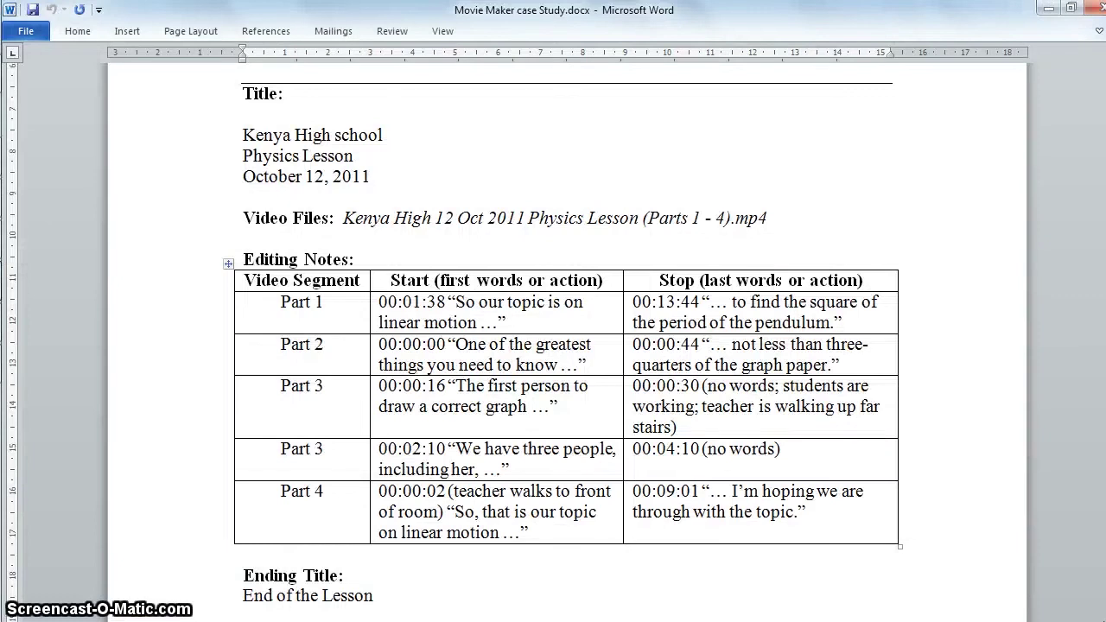
{"action": "key", "text": "alt+Tab"}
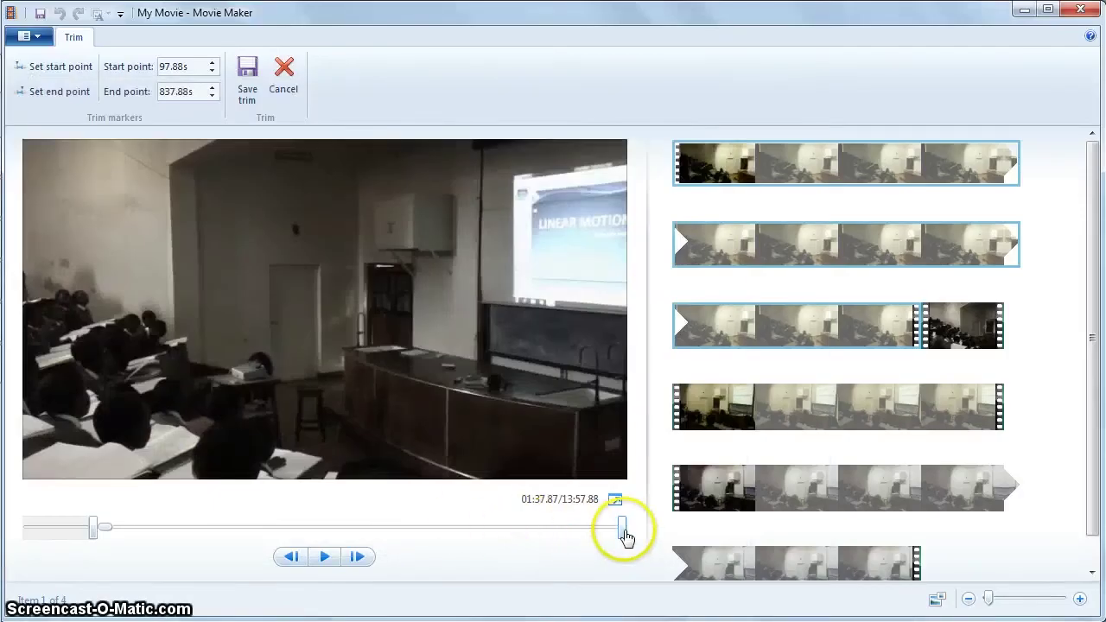
{"action": "mouse_move", "coordinate": [626, 536]}
{"action": "left_mouse_down"}
{"action": "mouse_move", "coordinate": [588, 533]}
{"action": "mouse_move", "coordinate": [615, 536]}
{"action": "left_mouse_up"}
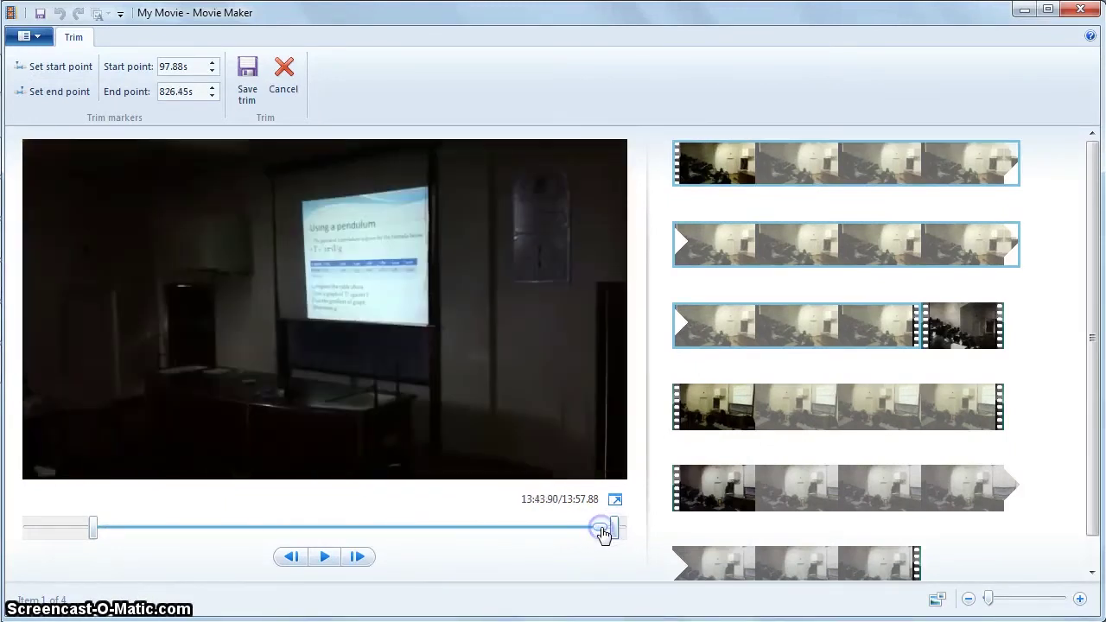
{"action": "left_click", "coordinate": [358, 557]}
{"action": "left_click", "coordinate": [358, 557]}
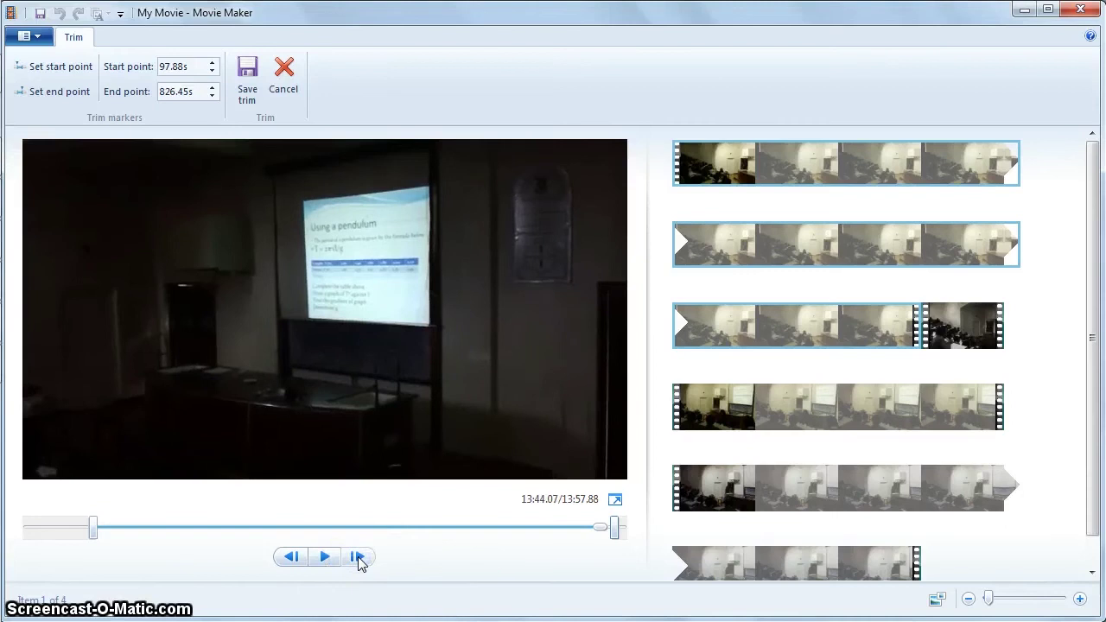
{"action": "left_click", "coordinate": [358, 556]}
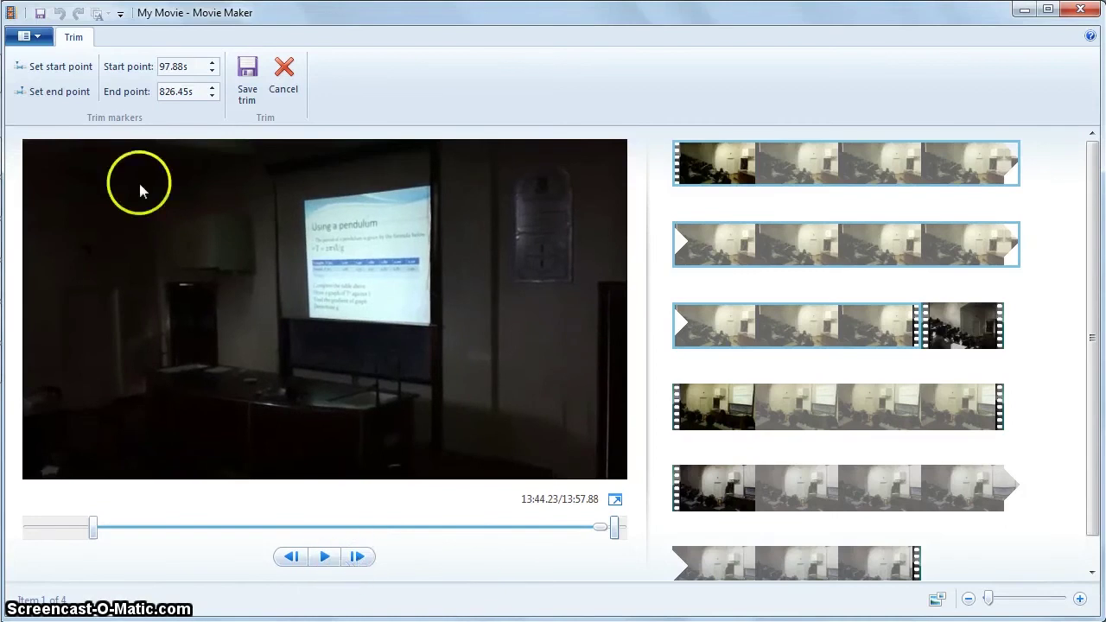
{"action": "left_click", "coordinate": [36, 94]}
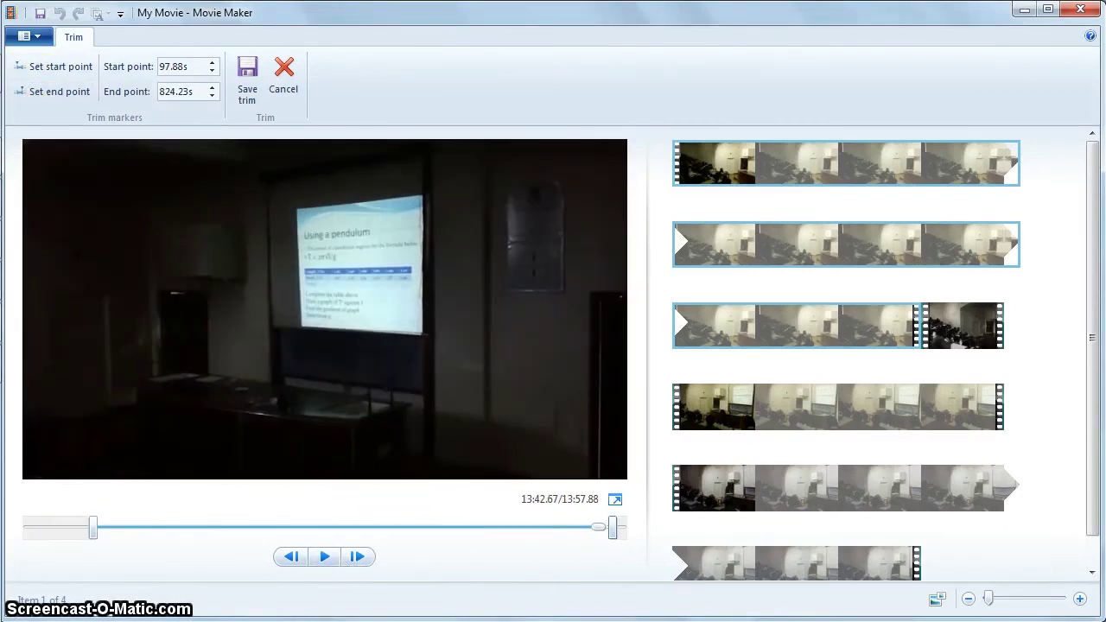
Step: Compare the Part 1 stop entry in the Word notes with the clip by playing its last seconds before the end point
{"action": "key", "text": "alt+Tab"}
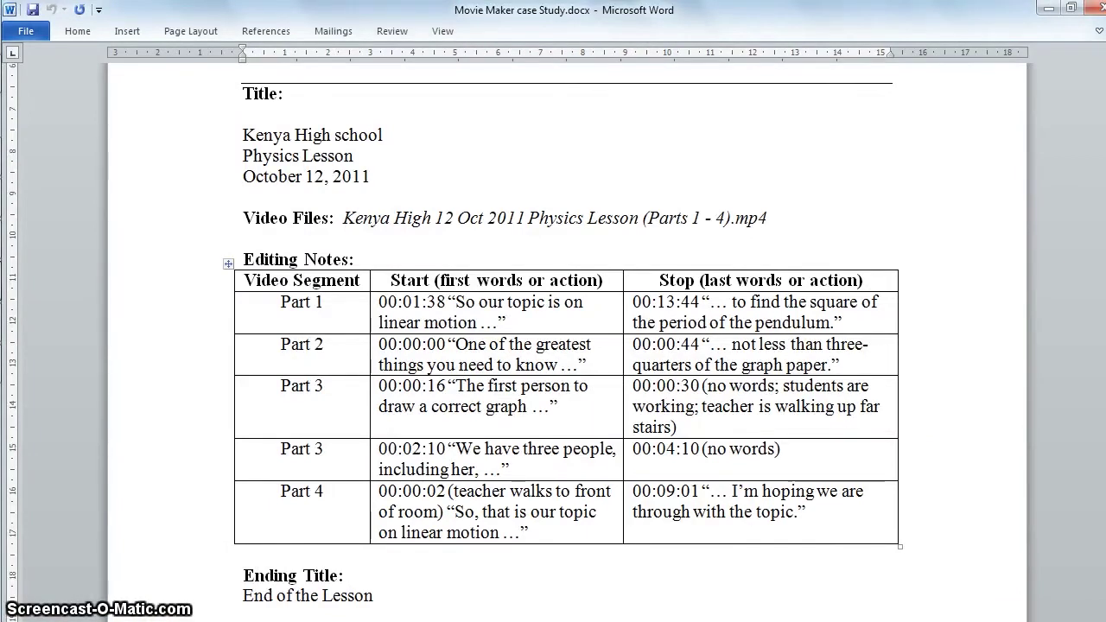
{"action": "key", "text": "alt+Tab"}
{"action": "left_click", "coordinate": [324, 556]}
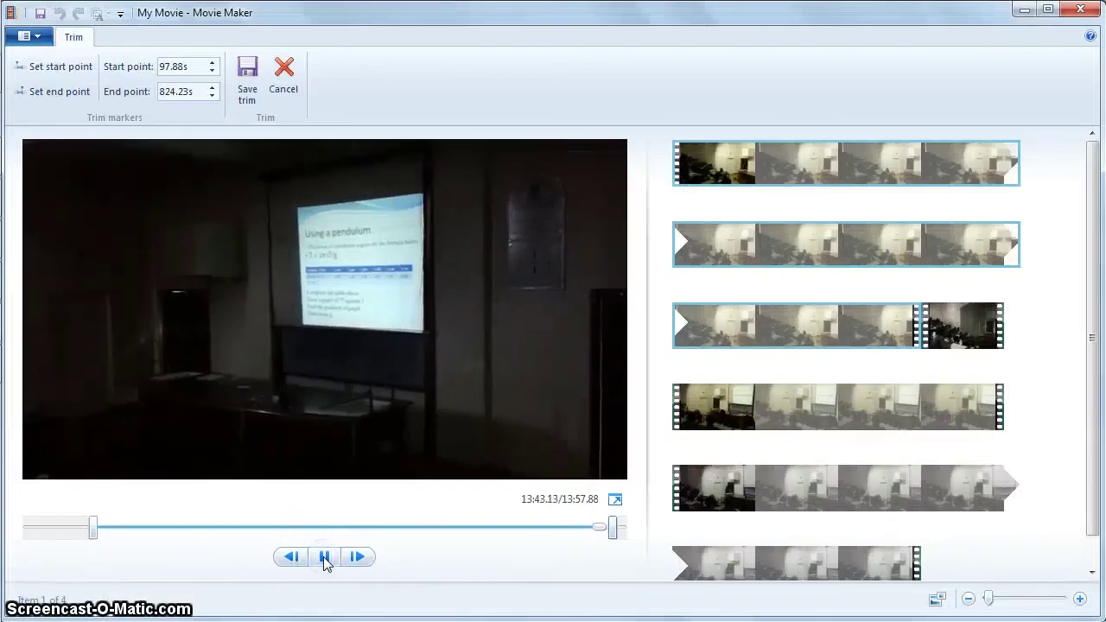
{"action": "left_click", "coordinate": [324, 558]}
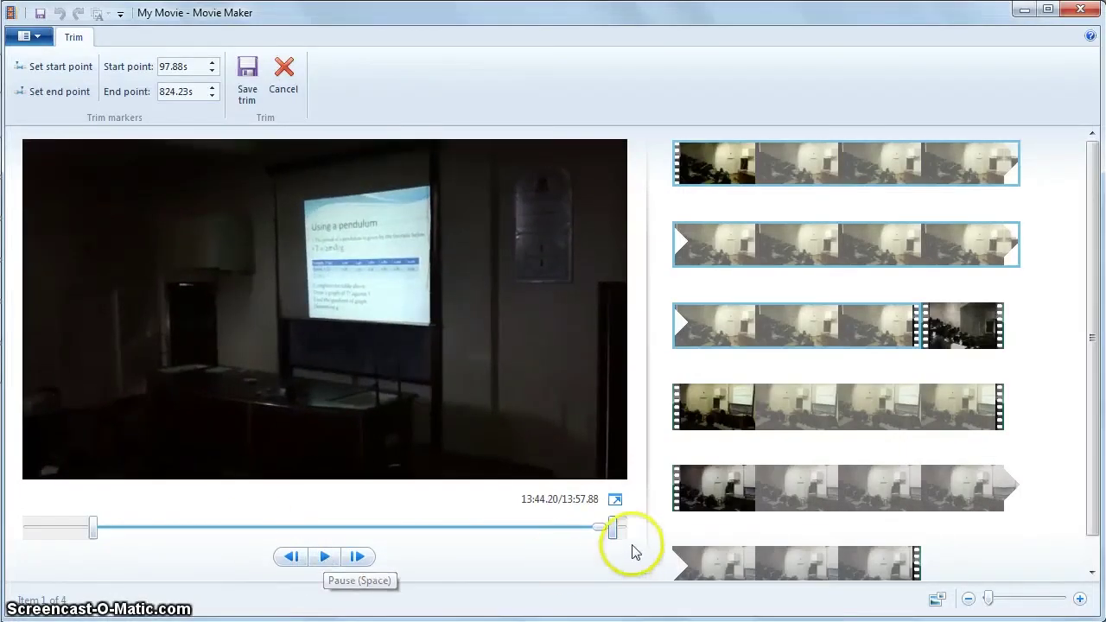
Step: Replay the last seconds of the Part 1 clip before its end point and save the trim
{"action": "left_click_drag", "start_coordinate": [605, 526], "coordinate": [596, 533]}
{"action": "left_click", "coordinate": [325, 556]}
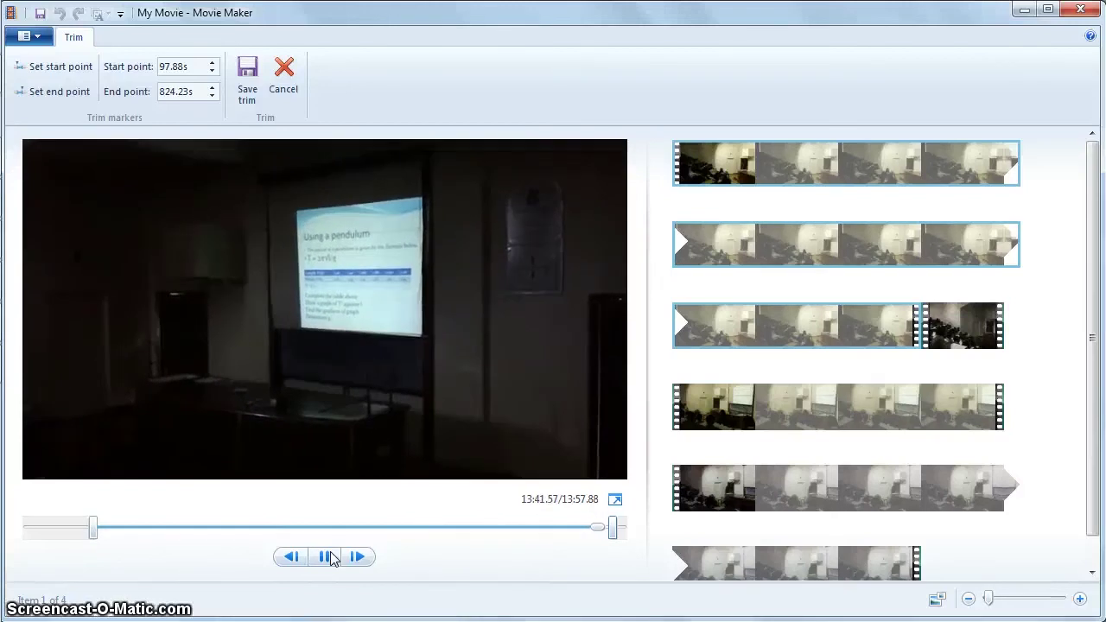
{"action": "left_click", "coordinate": [326, 558]}
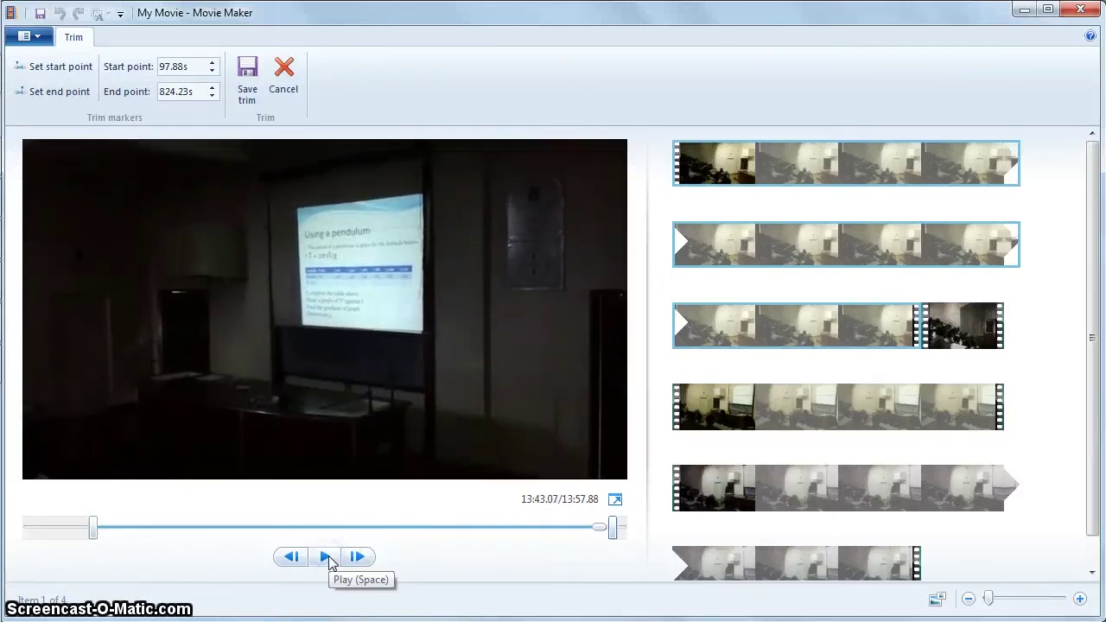
{"action": "left_click", "coordinate": [247, 79]}
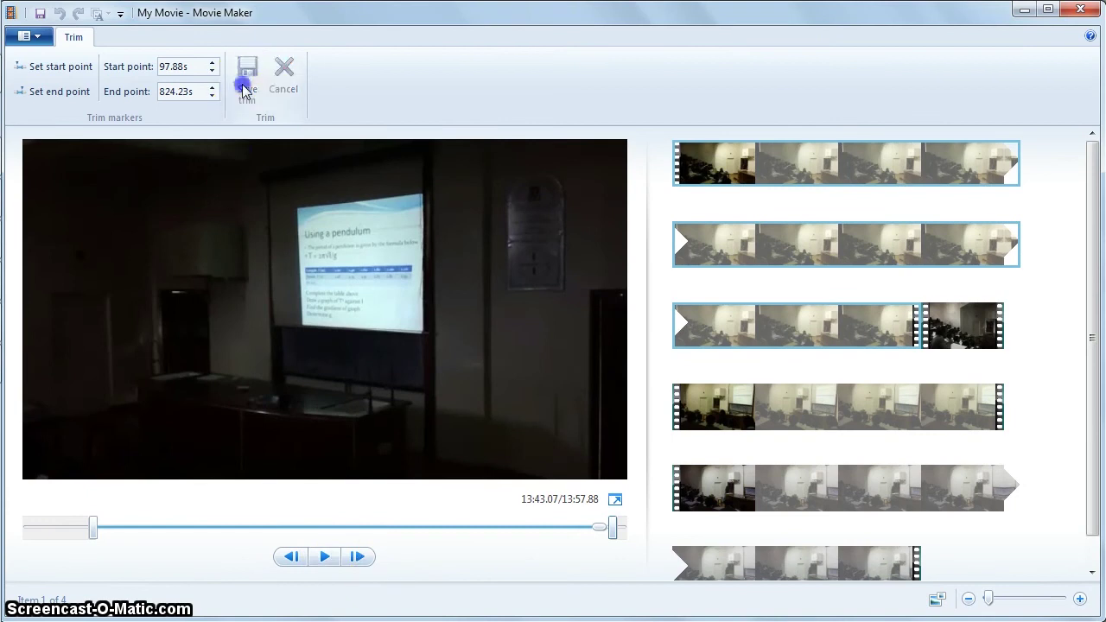
Step: Look up Part 2's stop time in the Word editing notes and set the Part 2 clip's trim end point to 44.67 s in Movie Maker
{"action": "double_click", "coordinate": [803, 326]}
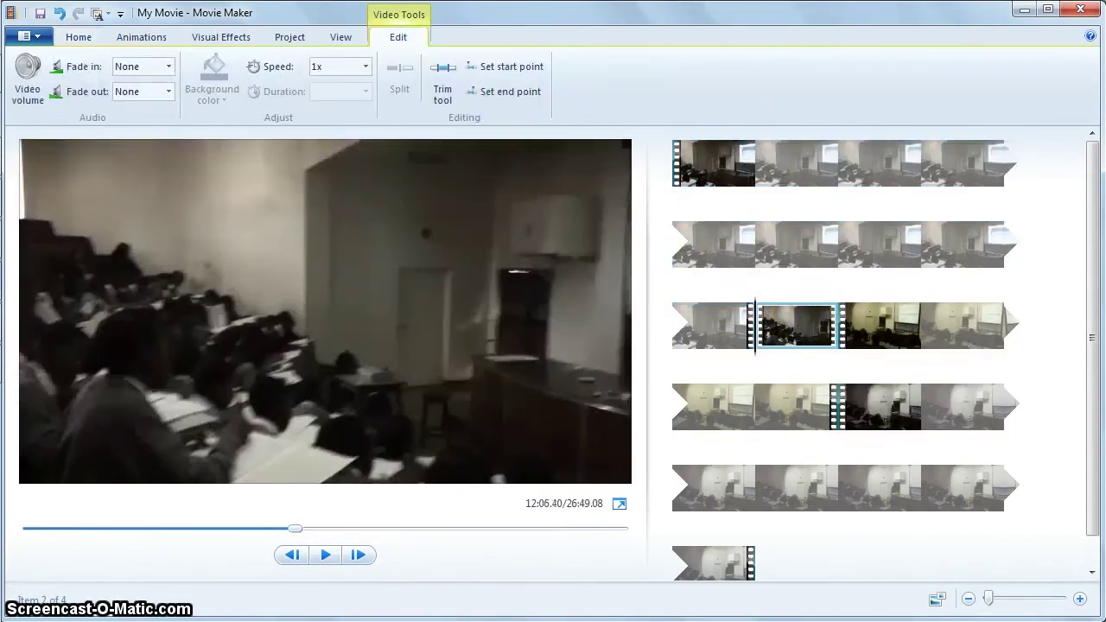
{"action": "key", "text": "alt+Tab"}
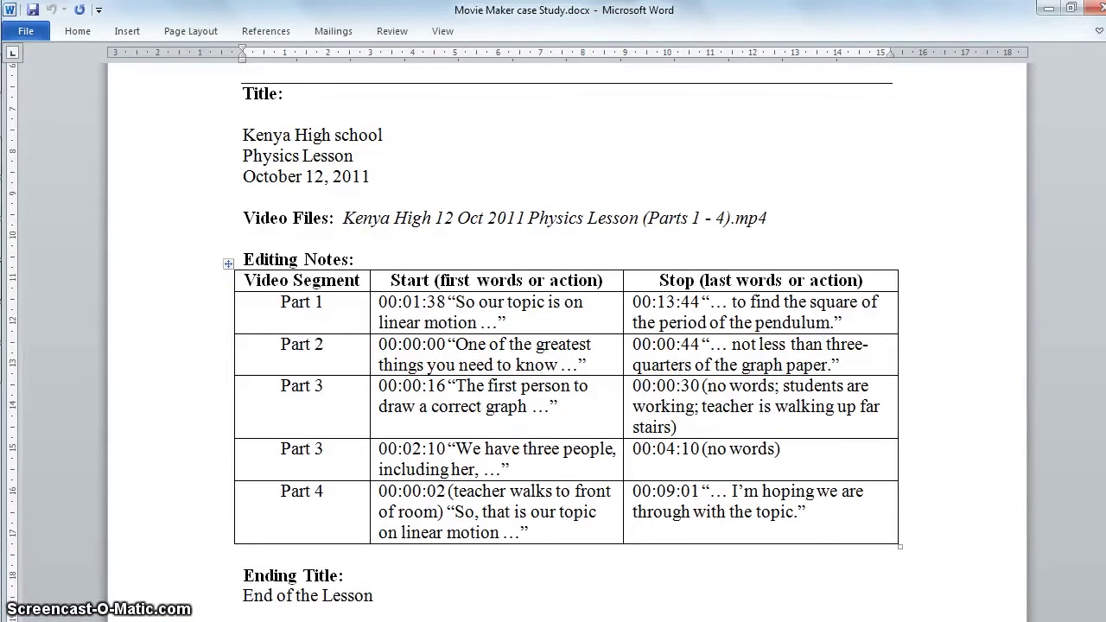
{"action": "key", "text": "alt+Tab"}
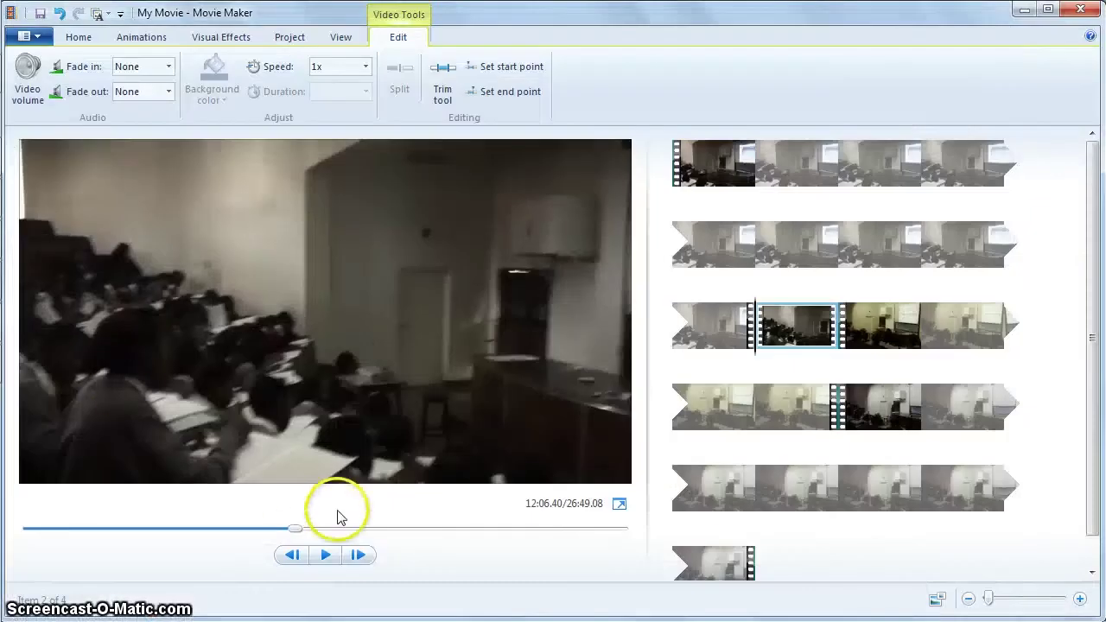
{"action": "left_click", "coordinate": [444, 90]}
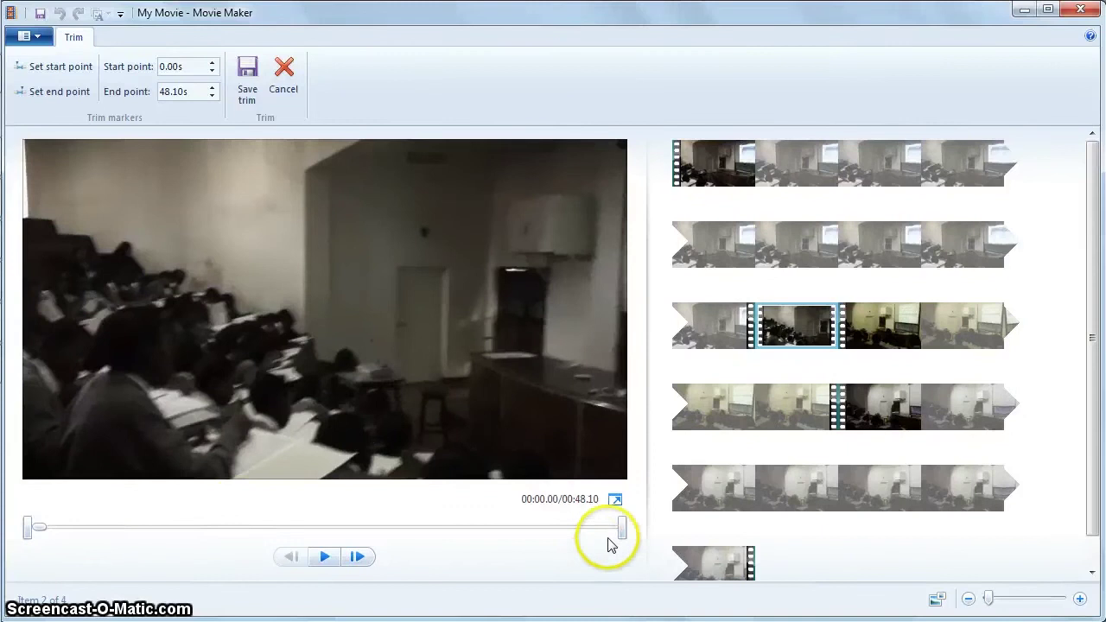
{"action": "left_click_drag", "start_coordinate": [618, 528], "coordinate": [596, 538]}
{"action": "left_click_drag", "start_coordinate": [592, 537], "coordinate": [580, 539]}
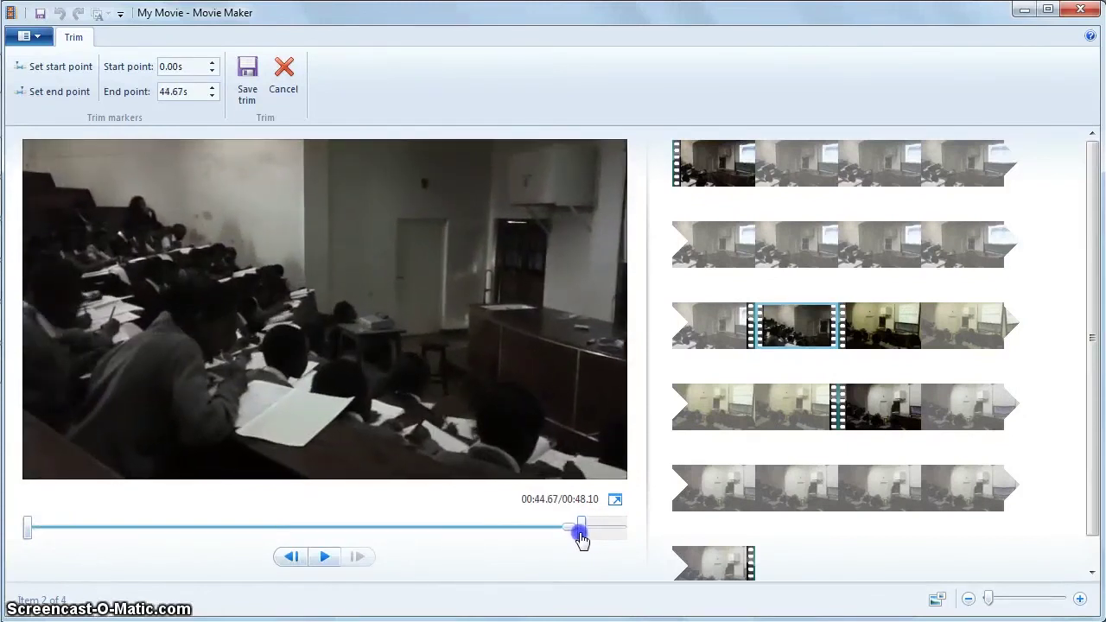
{"action": "left_click_drag", "start_coordinate": [565, 531], "coordinate": [563, 532]}
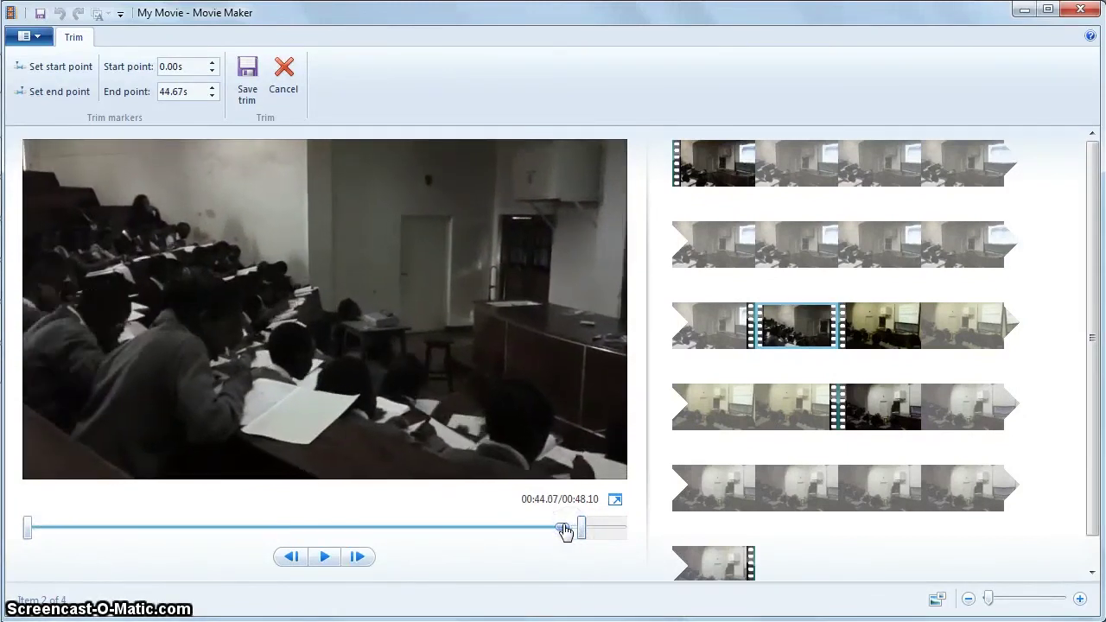
Step: Compare Part 2's stop entry in the Word notes with the clip's last moments in Movie Maker, and return the playhead to the start
{"action": "key", "text": "alt+Tab"}
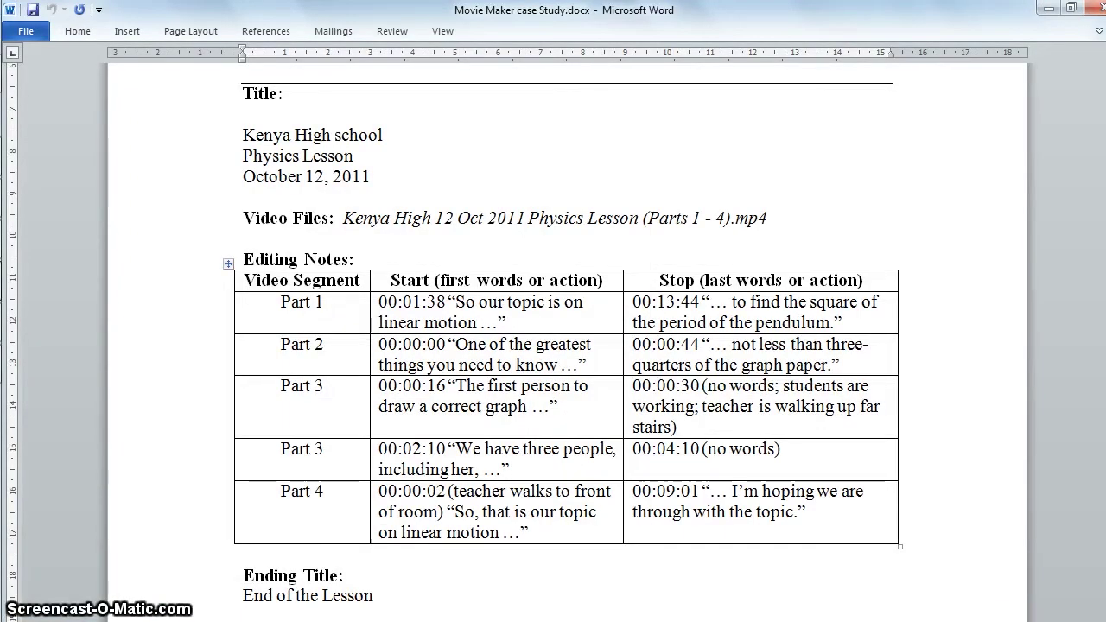
{"action": "key", "text": "alt+Tab"}
{"action": "left_click", "coordinate": [230, 390]}
{"action": "left_click", "coordinate": [327, 557]}
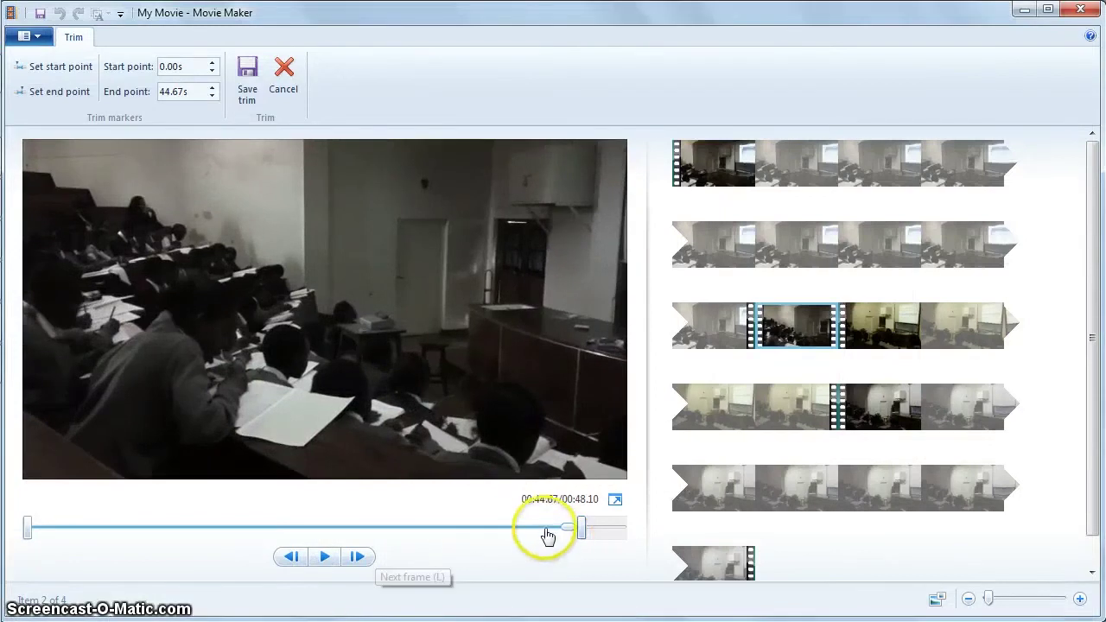
{"action": "left_click", "coordinate": [547, 529]}
{"action": "left_click", "coordinate": [324, 556]}
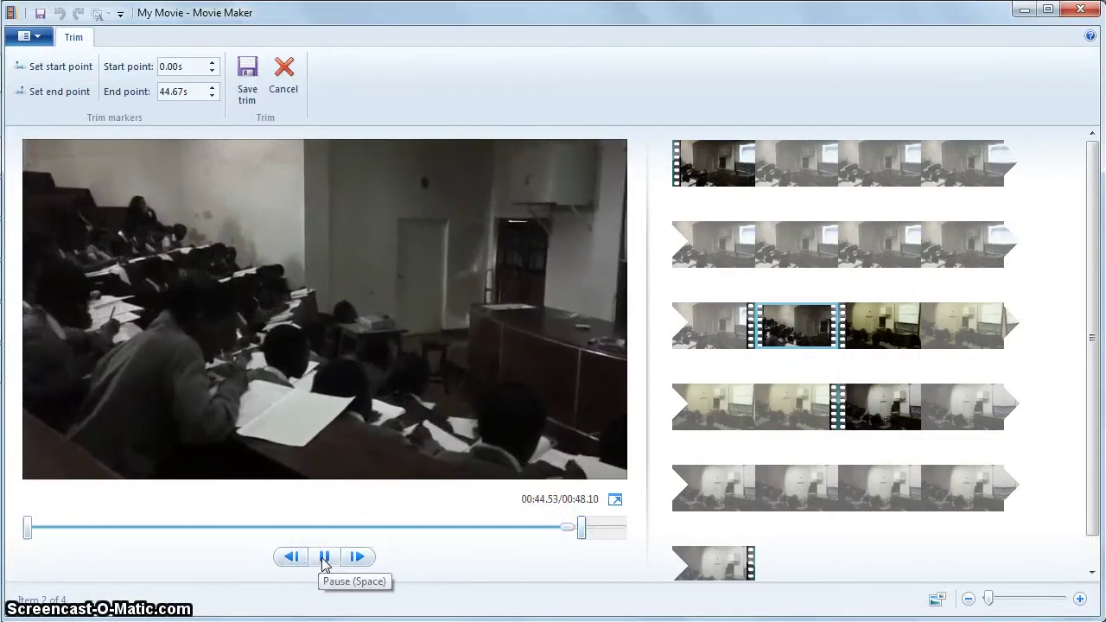
{"action": "left_click", "coordinate": [49, 529]}
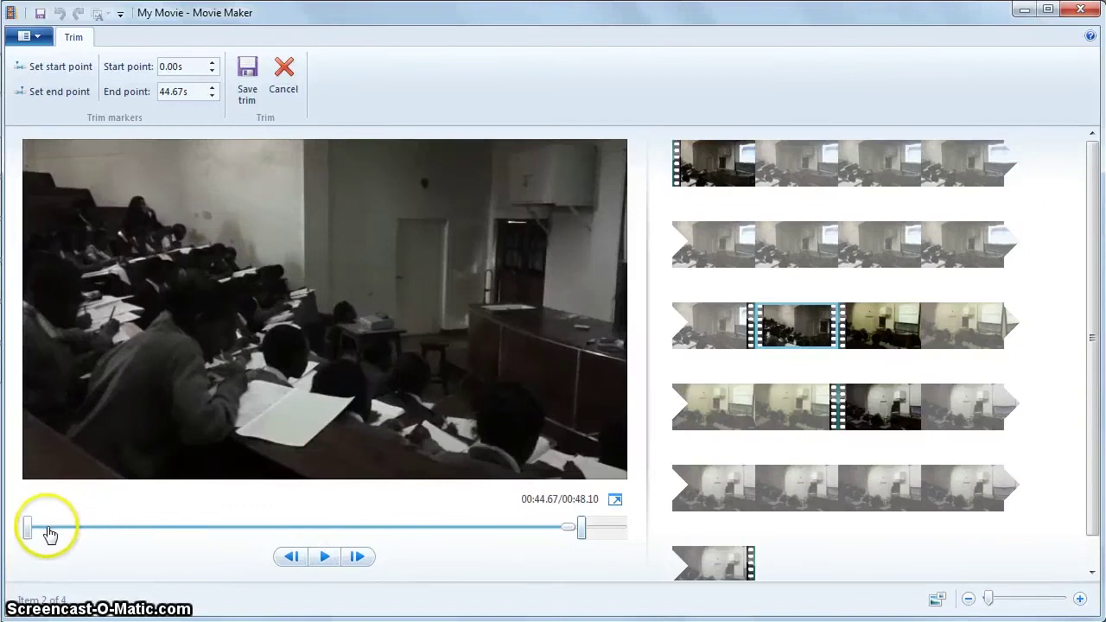
{"action": "left_click", "coordinate": [38, 529]}
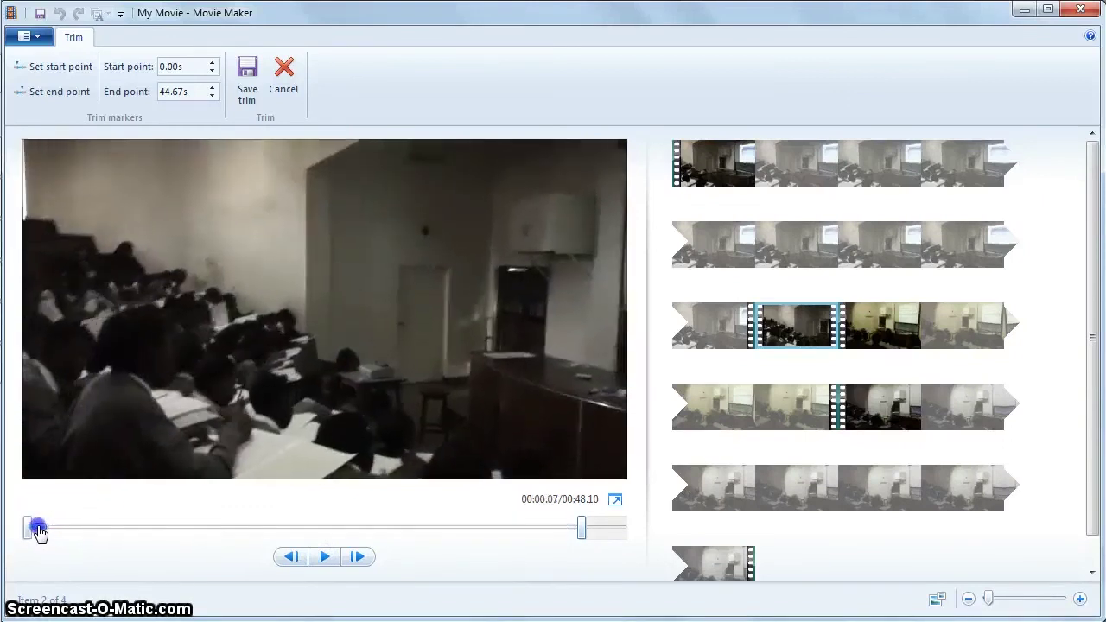
Step: Duplicate the Part 3 clip directly after itself on the storyboard by copying and pasting it
{"action": "left_click", "coordinate": [918, 325]}
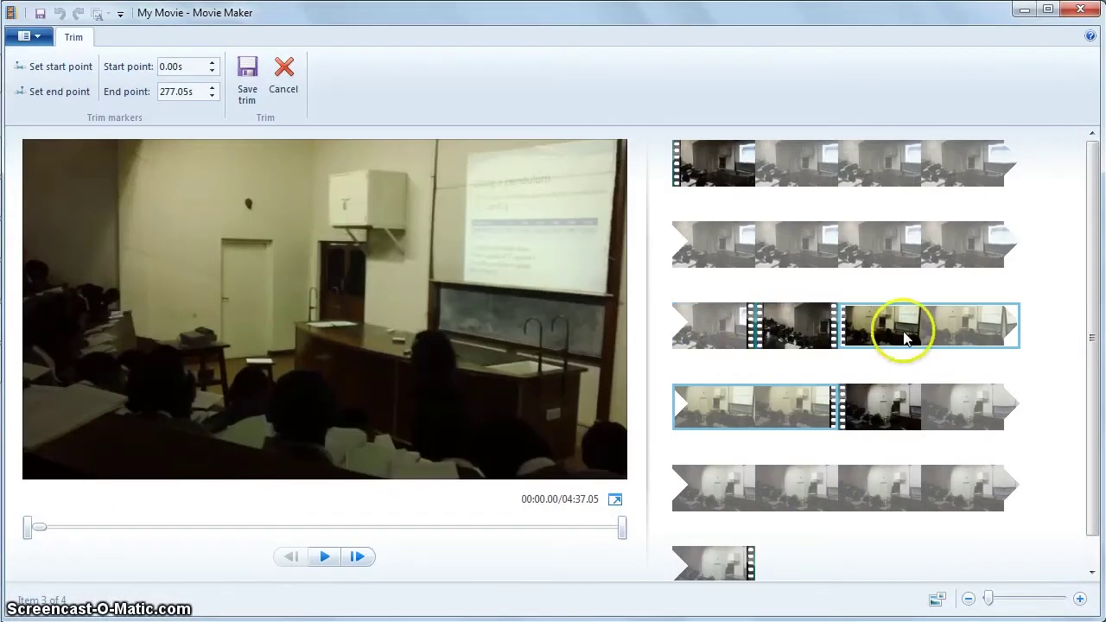
{"action": "right_click", "coordinate": [903, 328]}
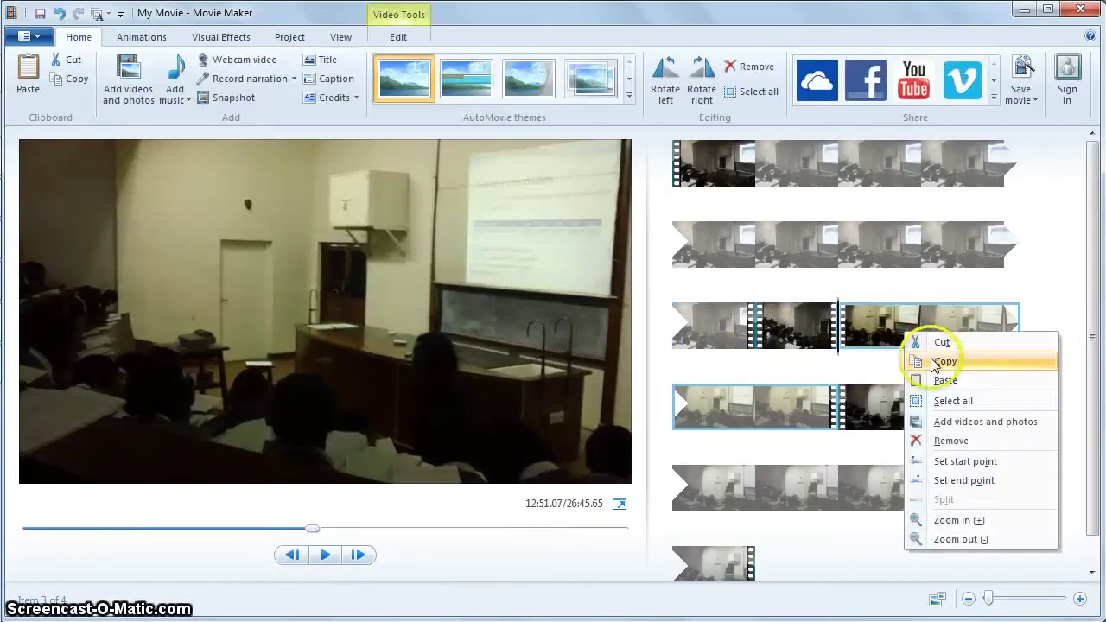
{"action": "left_click", "coordinate": [935, 363]}
{"action": "right_click", "coordinate": [913, 319]}
{"action": "left_click", "coordinate": [947, 372]}
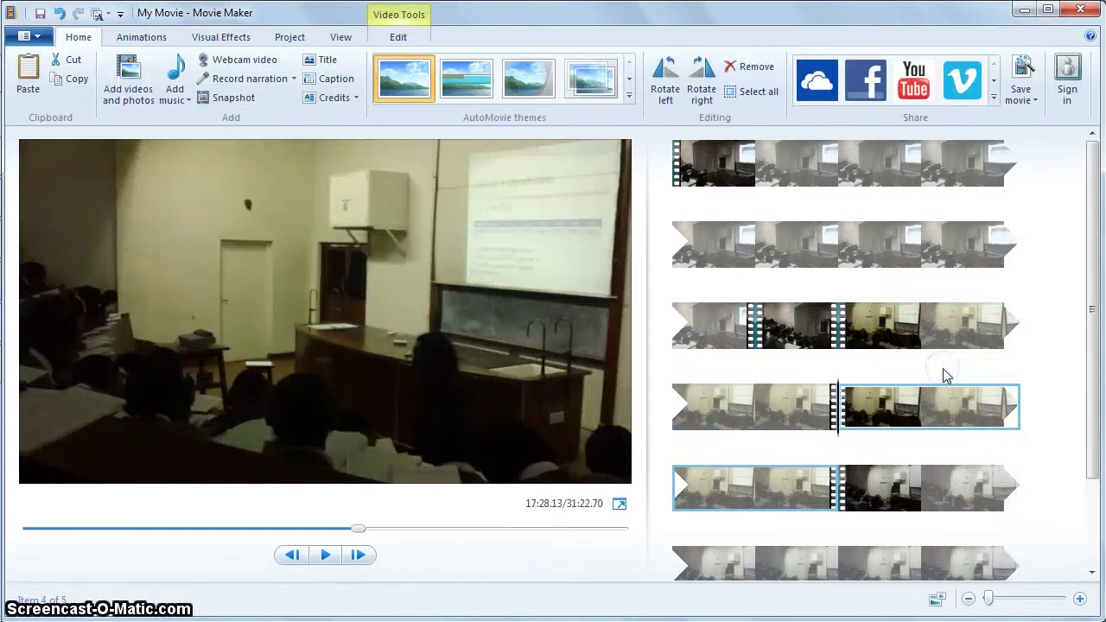
{"action": "left_click", "coordinate": [914, 417]}
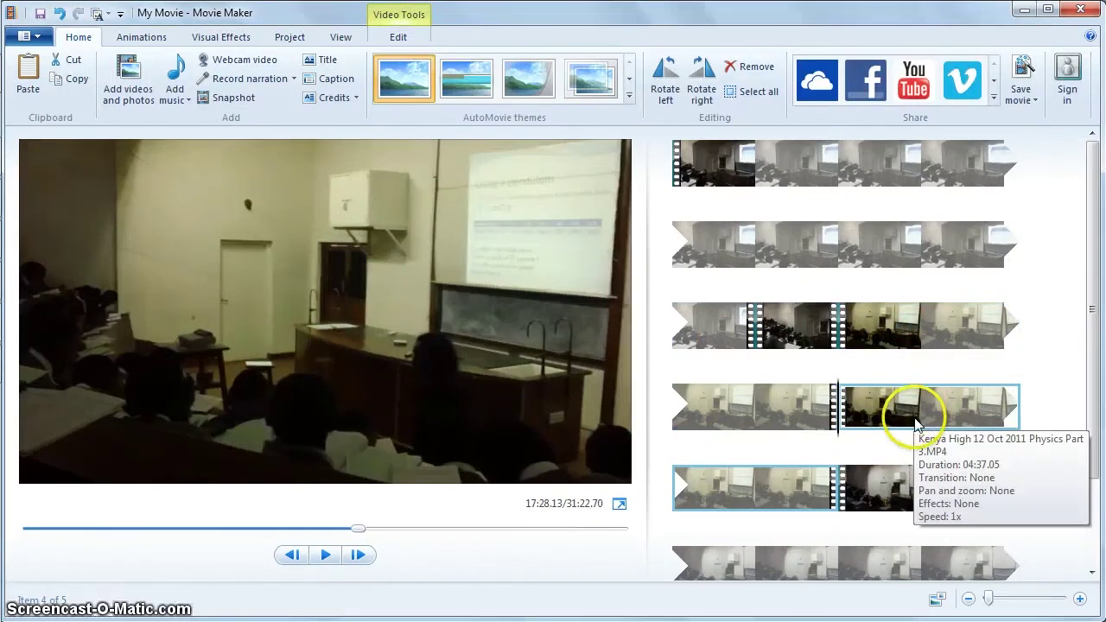
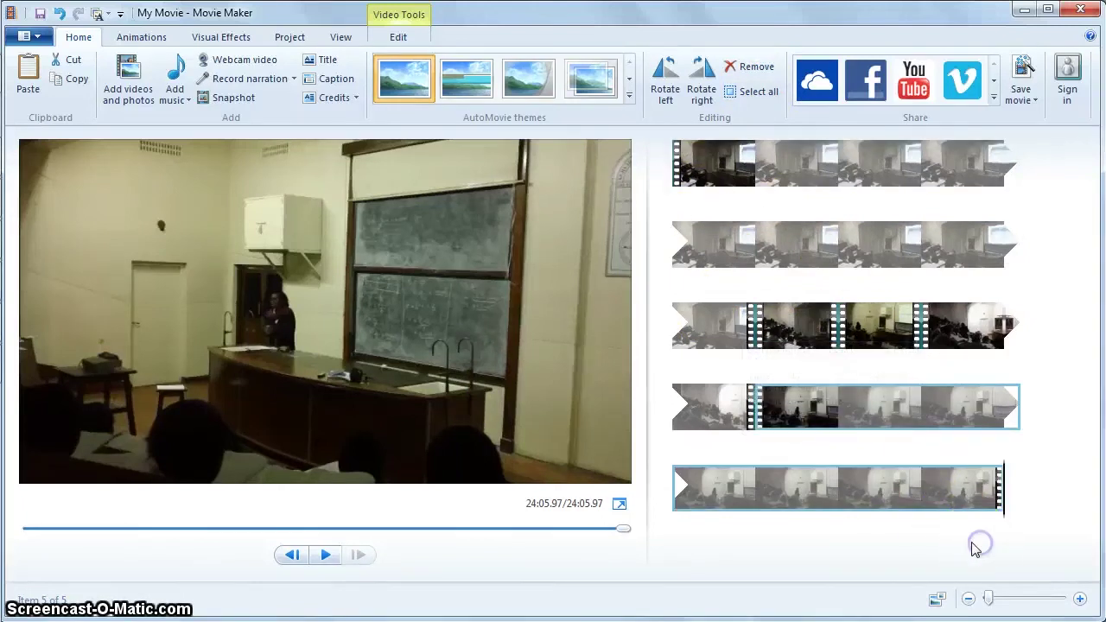
Step: Play across the cut between the Part 1 and Part 2 clips, and place the playhead at the start of Part 2
{"action": "left_click", "coordinate": [730, 321]}
{"action": "left_click", "coordinate": [672, 346]}
{"action": "left_click", "coordinate": [748, 347]}
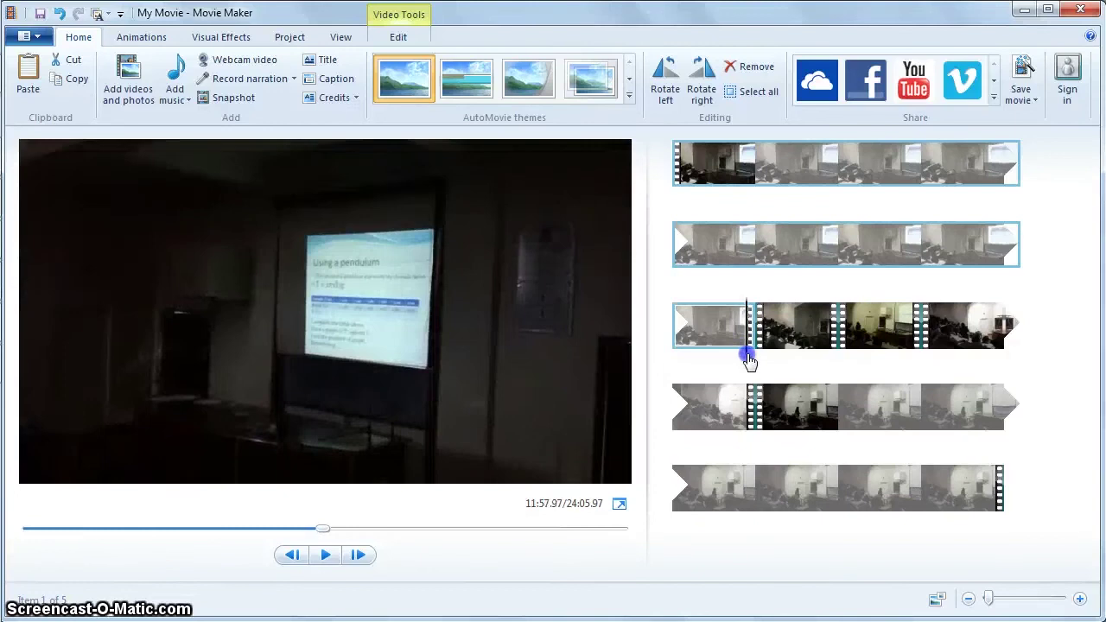
{"action": "left_click", "coordinate": [326, 557]}
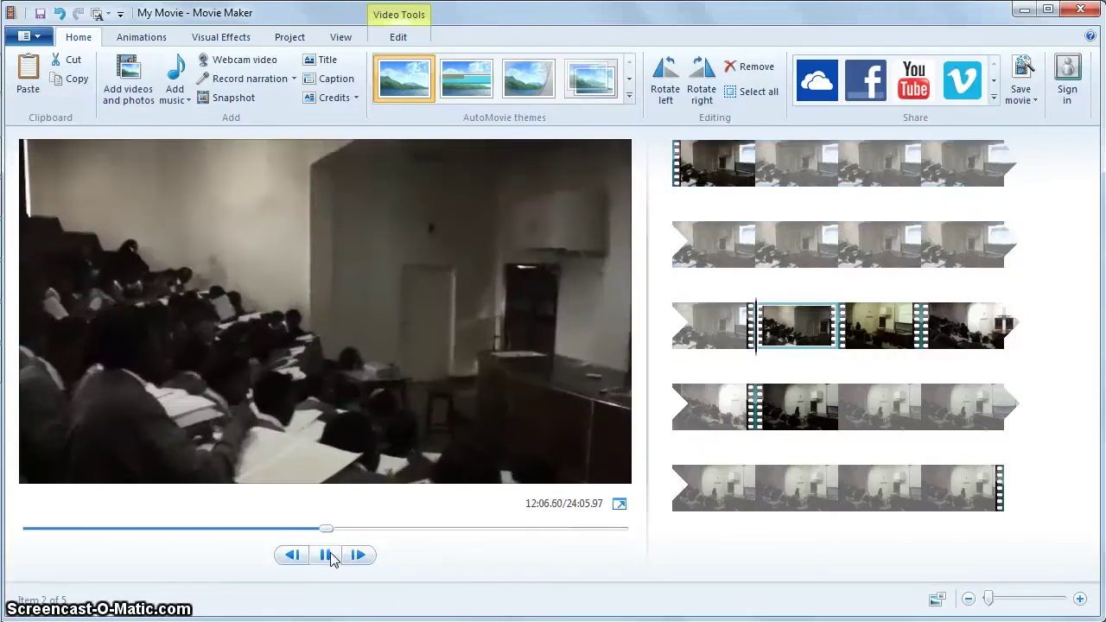
{"action": "left_click", "coordinate": [327, 555]}
{"action": "left_click", "coordinate": [757, 342]}
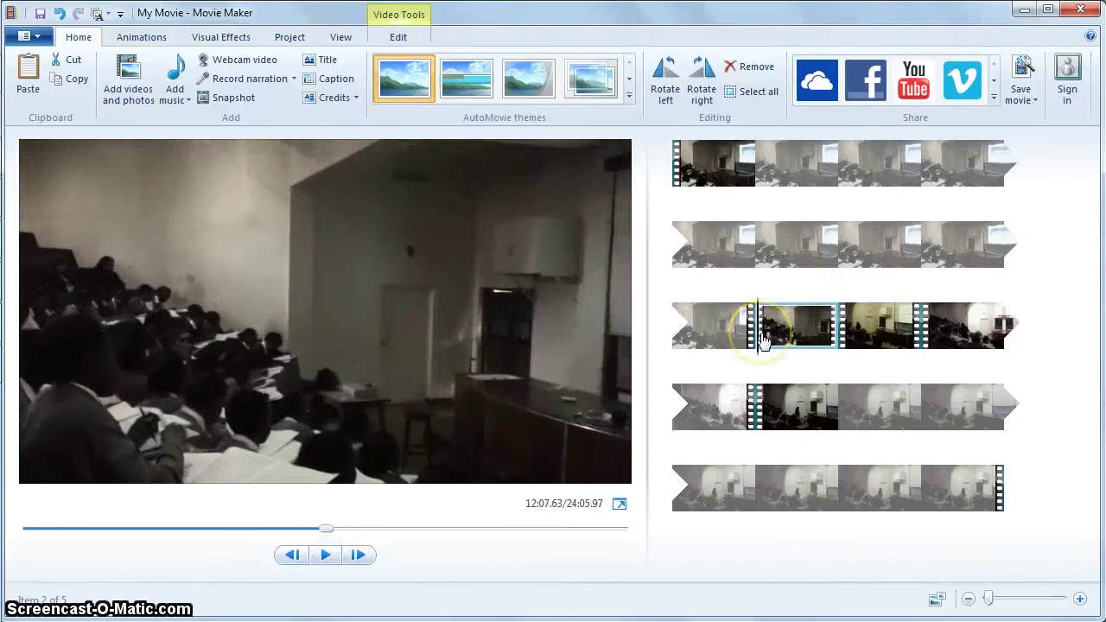
Step: Add a crossfade transition with a 1.50 s duration to the Part 2 clip and apply it to all clips
{"action": "left_click", "coordinate": [142, 39]}
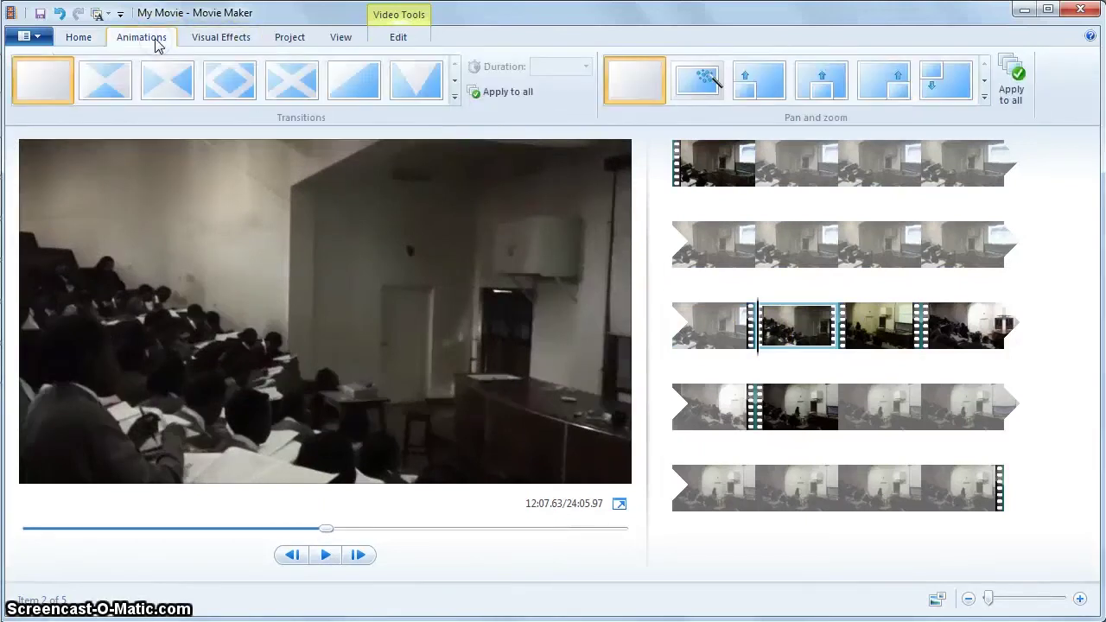
{"action": "left_click", "coordinate": [456, 97]}
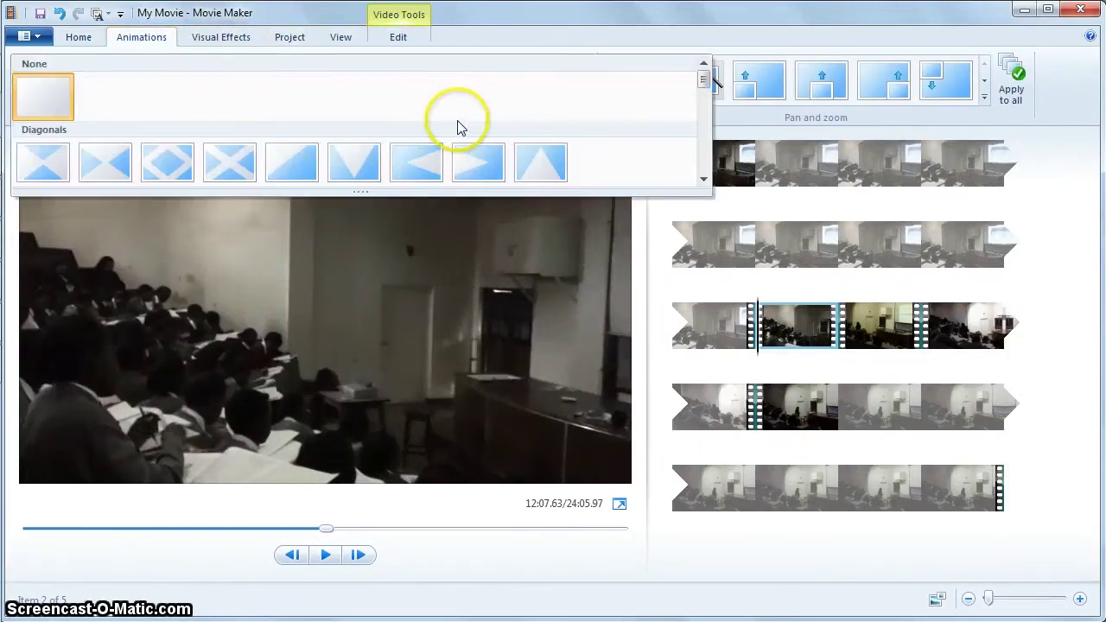
{"action": "scroll", "coordinate": [459, 127], "scroll_direction": "down", "scroll_amount": 3}
{"action": "left_click", "coordinate": [285, 89]}
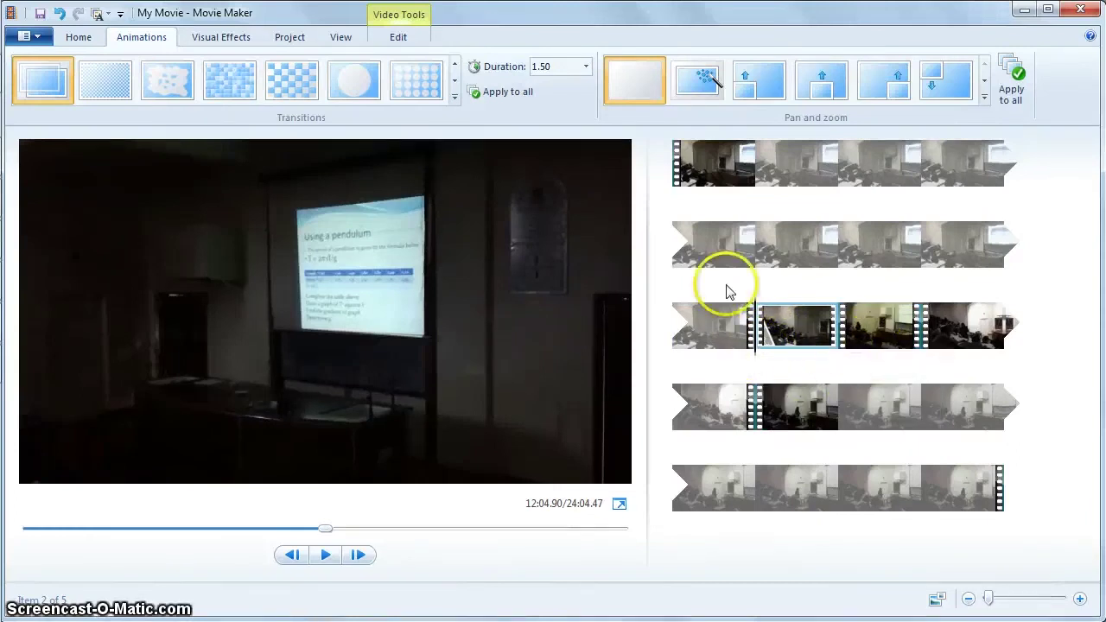
{"action": "left_click", "coordinate": [510, 95]}
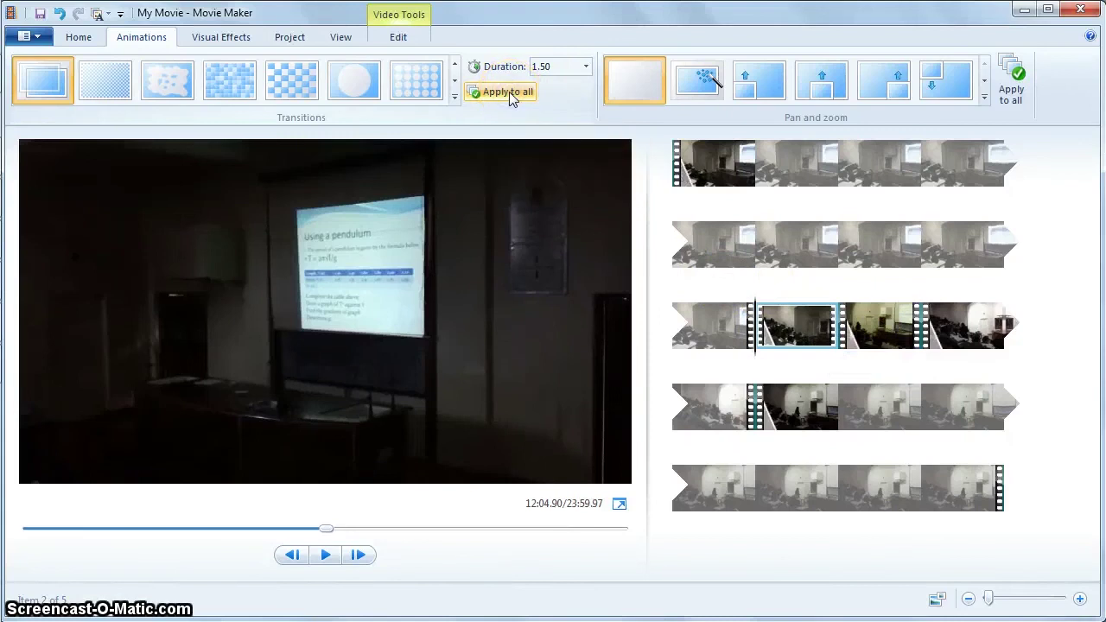
Step: Play the opening second of the movie to check the transition into the Part 1 clip
{"action": "left_click", "coordinate": [678, 177]}
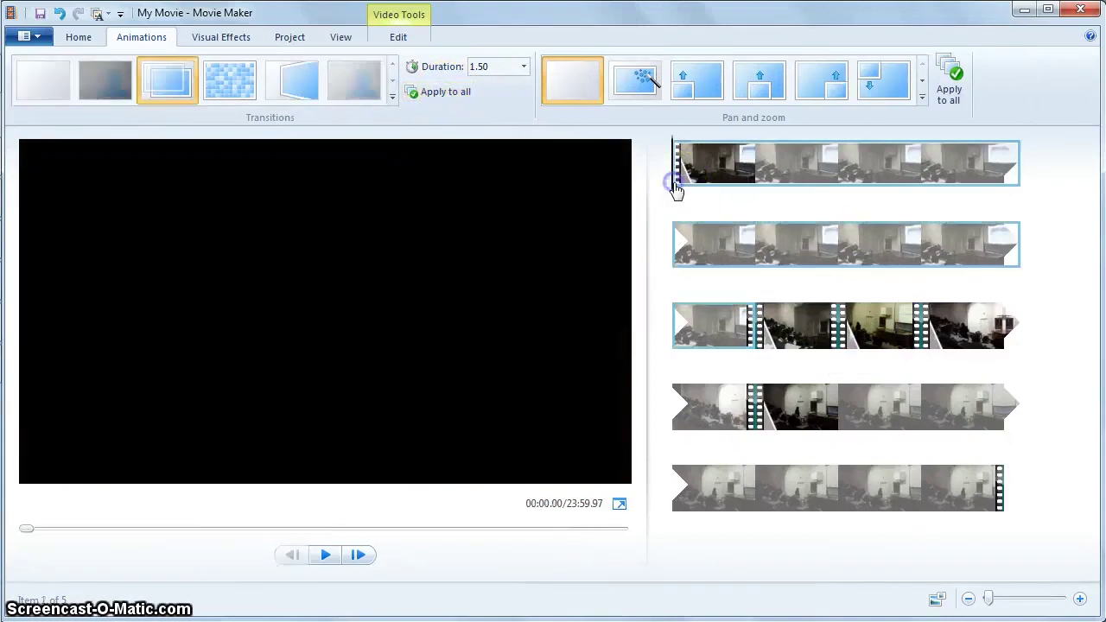
{"action": "left_click", "coordinate": [326, 554]}
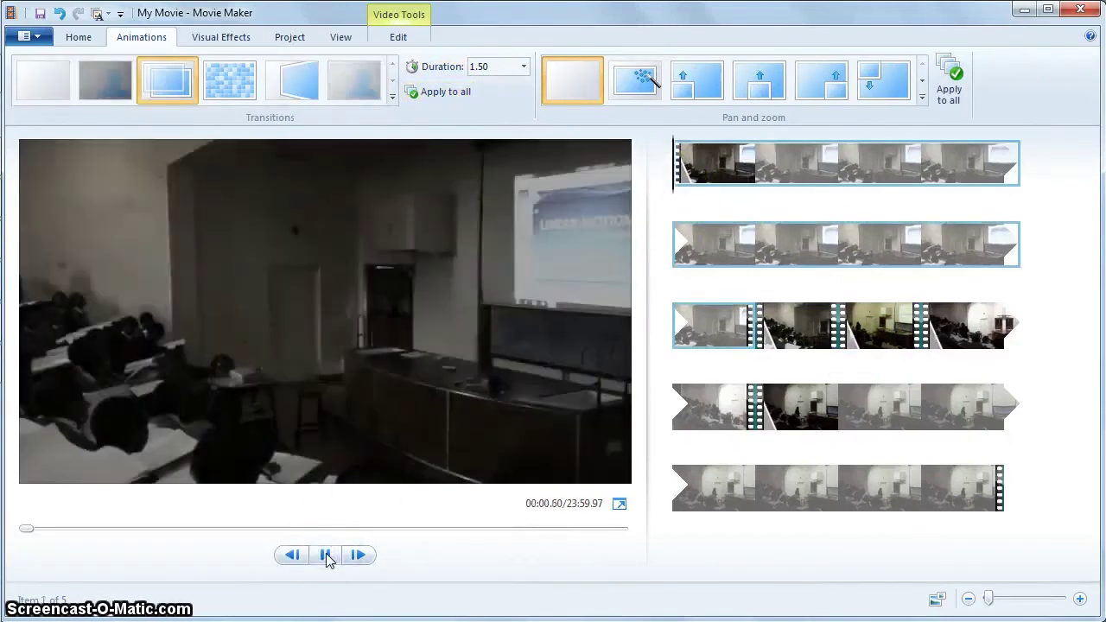
{"action": "left_click", "coordinate": [326, 555]}
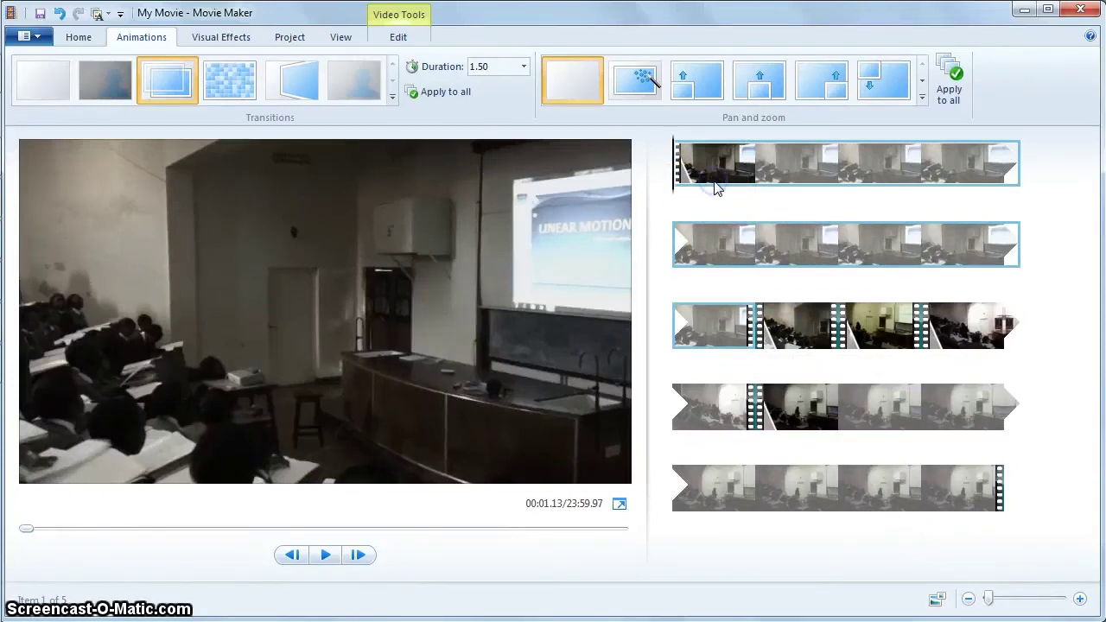
{"action": "left_click", "coordinate": [819, 167]}
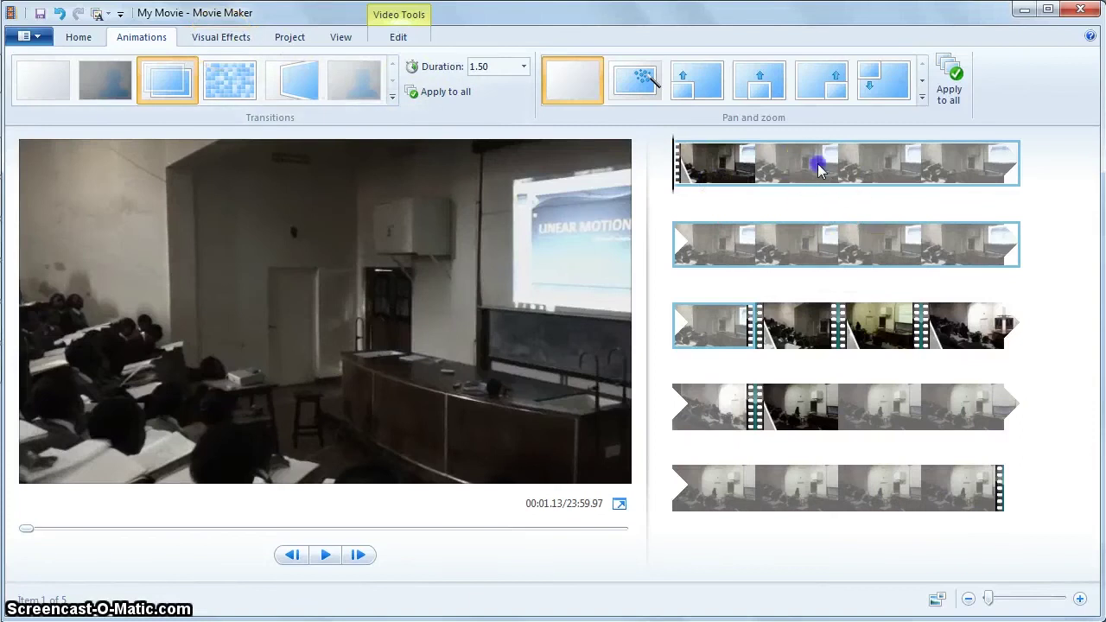
{"action": "left_click", "coordinate": [289, 39]}
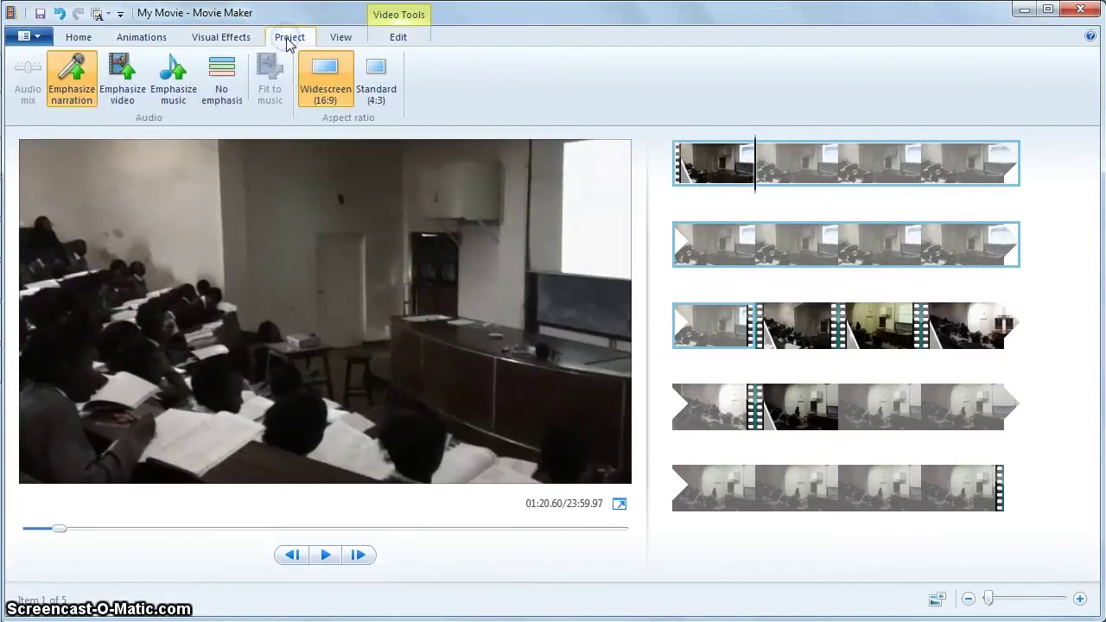
{"action": "left_click", "coordinate": [342, 39]}
{"action": "left_click", "coordinate": [221, 39]}
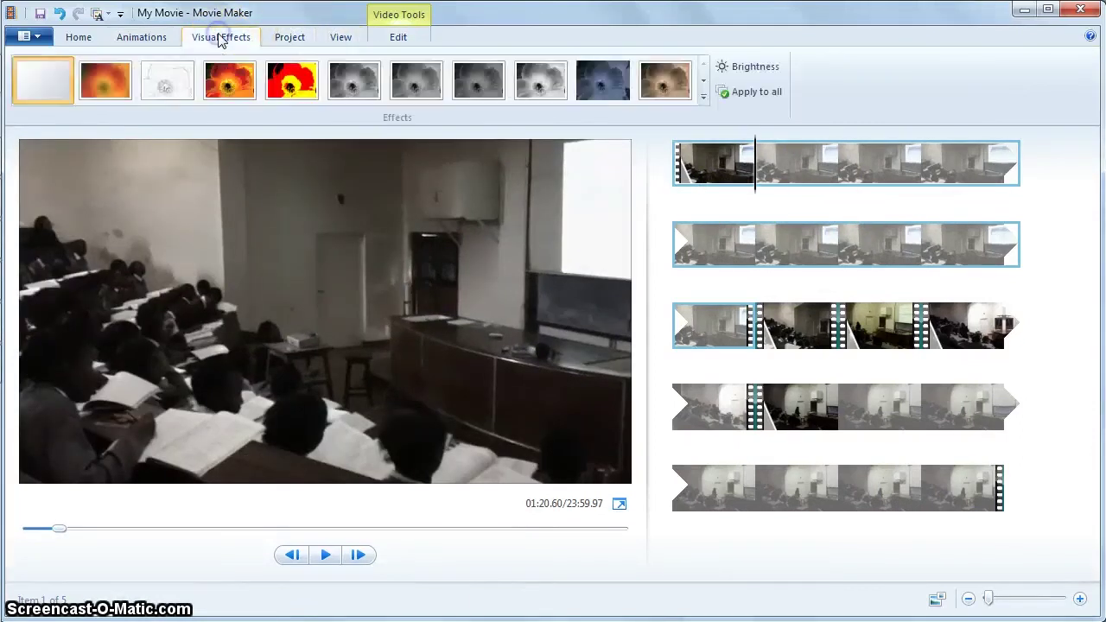
{"action": "left_click", "coordinate": [286, 39]}
{"action": "left_click", "coordinate": [337, 44]}
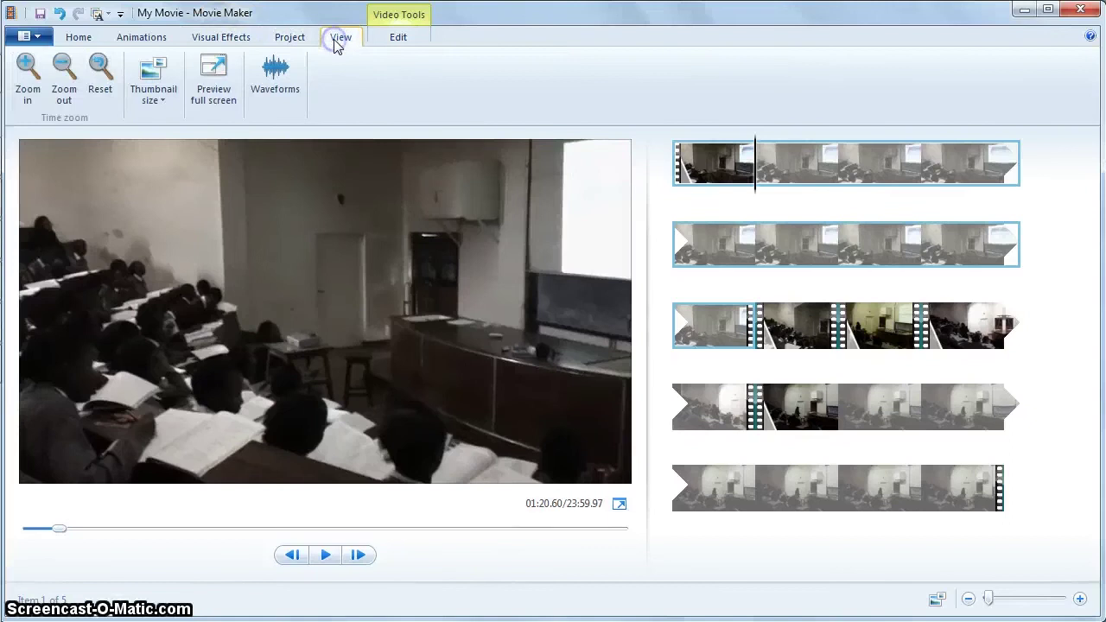
Step: Set both the audio fade in and the audio fade out of the Part 1 clip to Fast
{"action": "left_click", "coordinate": [397, 40]}
{"action": "left_click", "coordinate": [135, 96]}
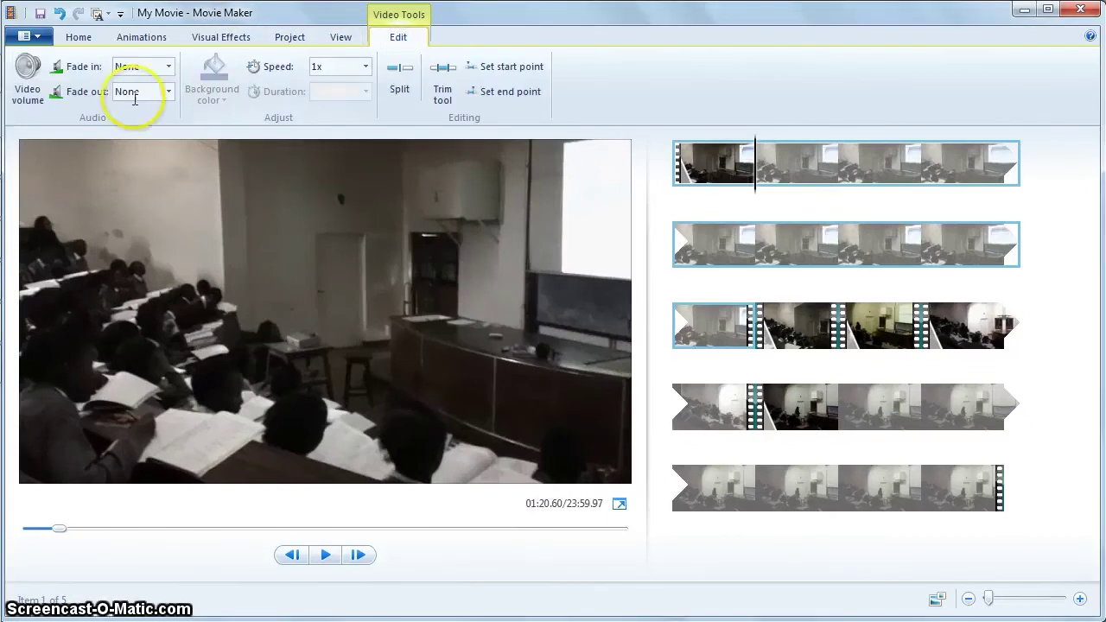
{"action": "left_click", "coordinate": [169, 69]}
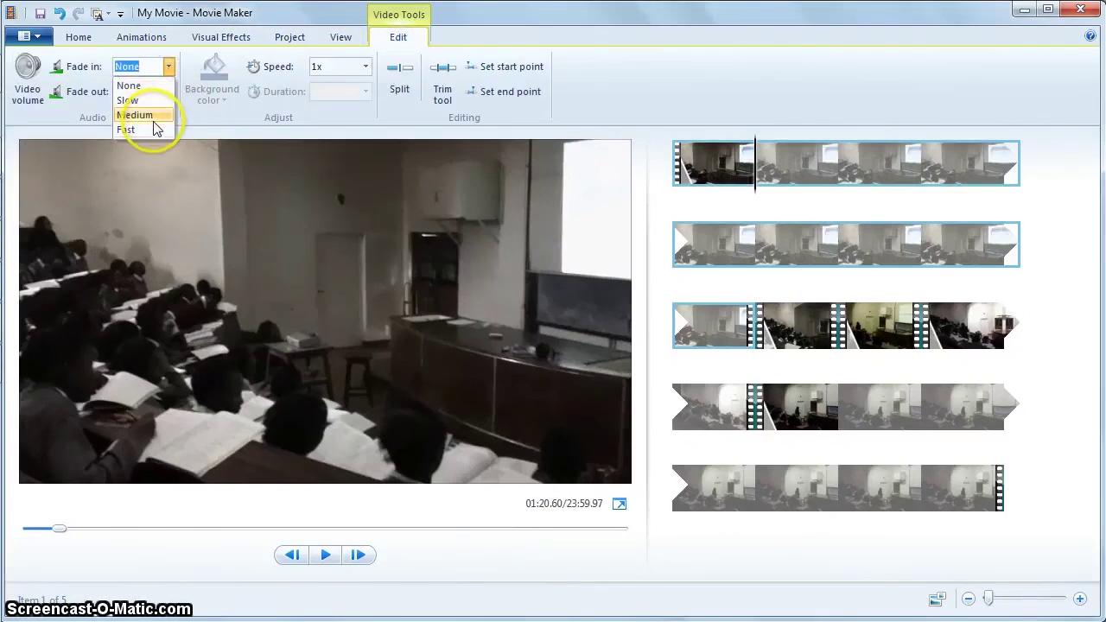
{"action": "left_click", "coordinate": [154, 129]}
{"action": "left_click", "coordinate": [168, 91]}
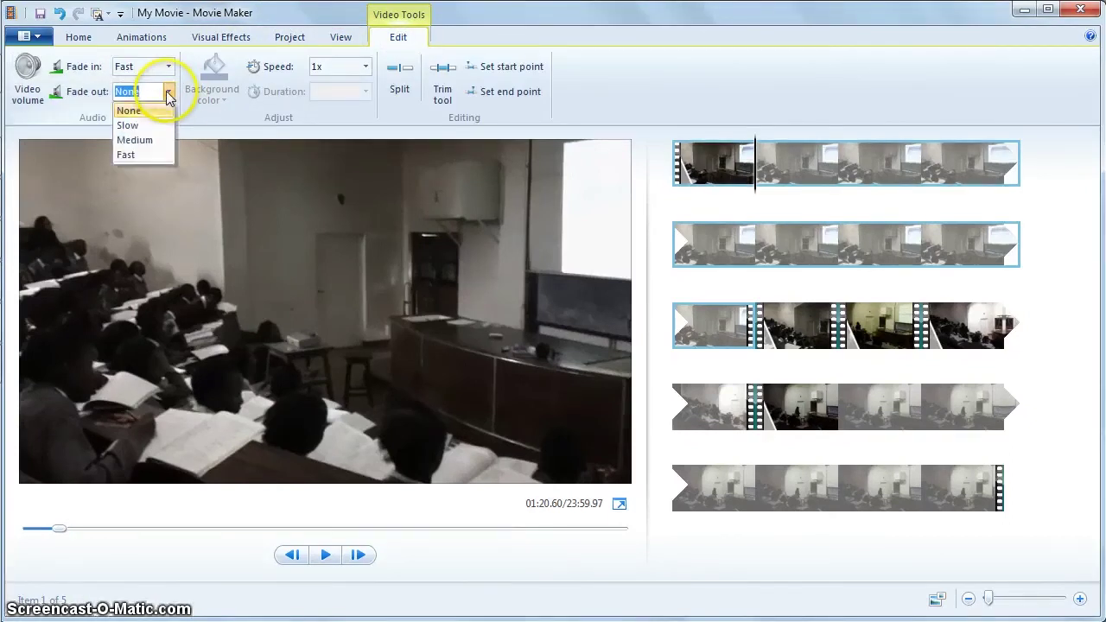
{"action": "left_click", "coordinate": [148, 154]}
Step: Set the Part 2 clip's audio fade in and fade out to Fast
{"action": "left_click", "coordinate": [800, 335]}
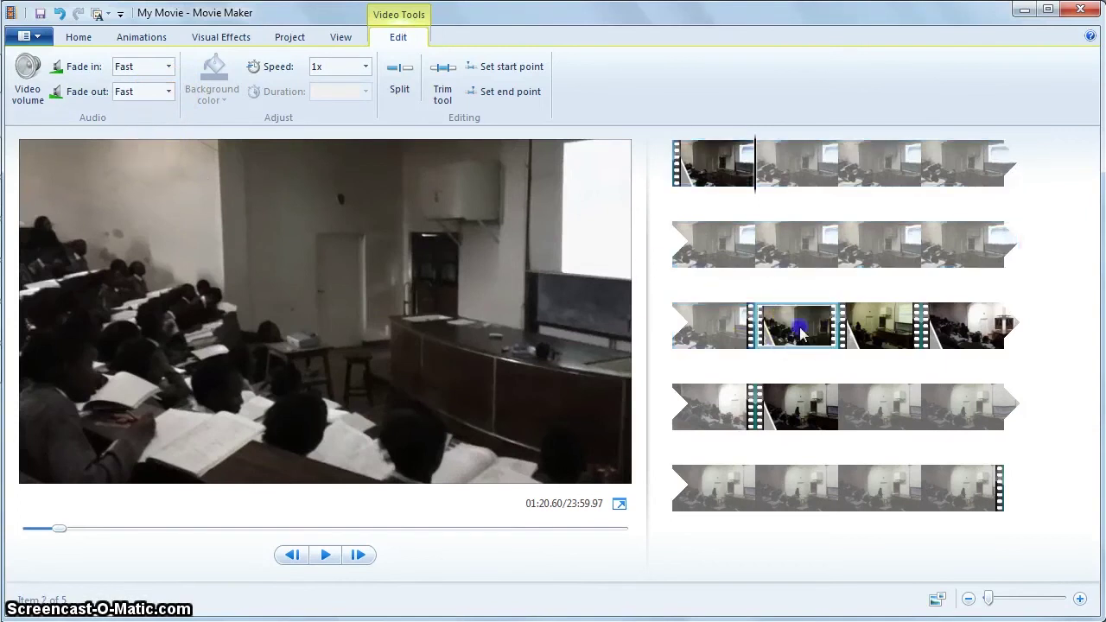
{"action": "left_click", "coordinate": [169, 68]}
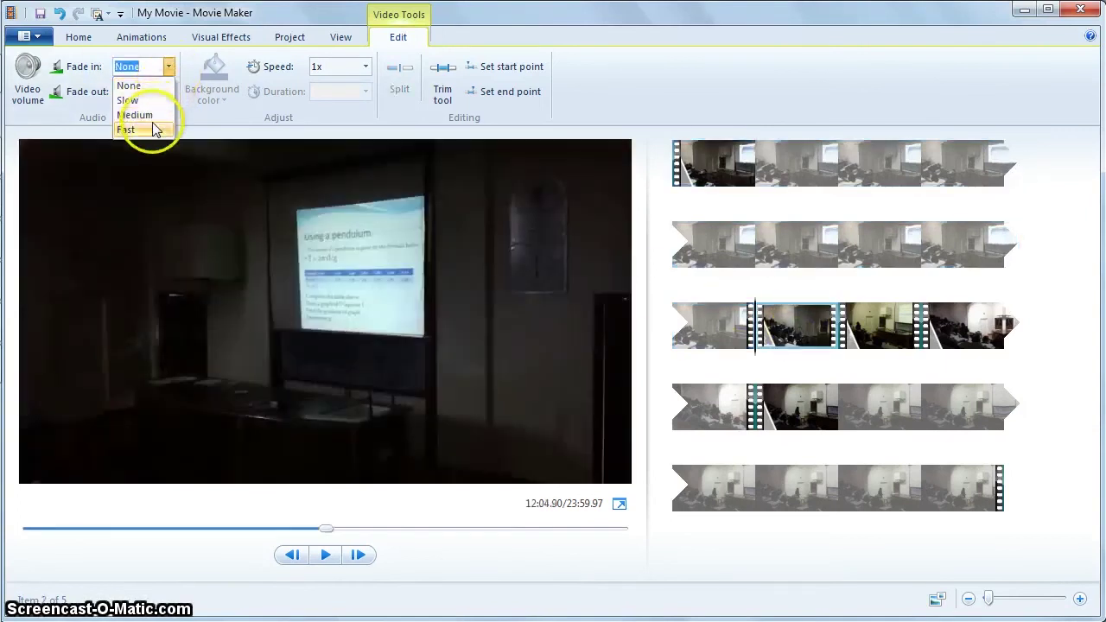
{"action": "left_click", "coordinate": [154, 128]}
{"action": "left_click", "coordinate": [167, 93]}
{"action": "left_click", "coordinate": [141, 153]}
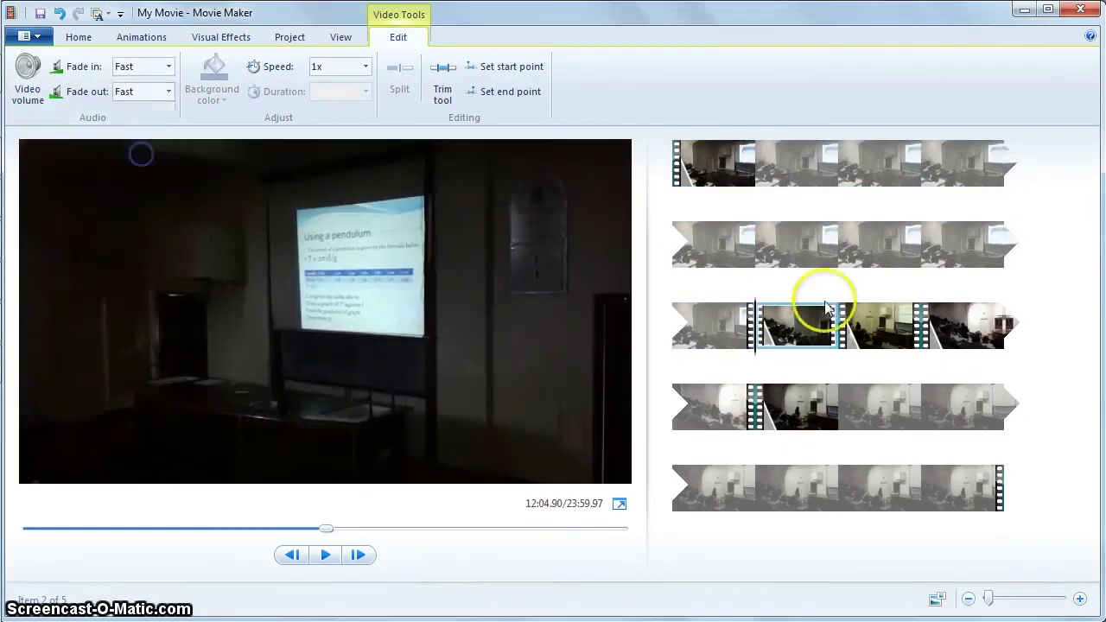
Step: Give the first Part 3 clip a Fast audio fade in and a Fast audio fade out
{"action": "left_click", "coordinate": [909, 327]}
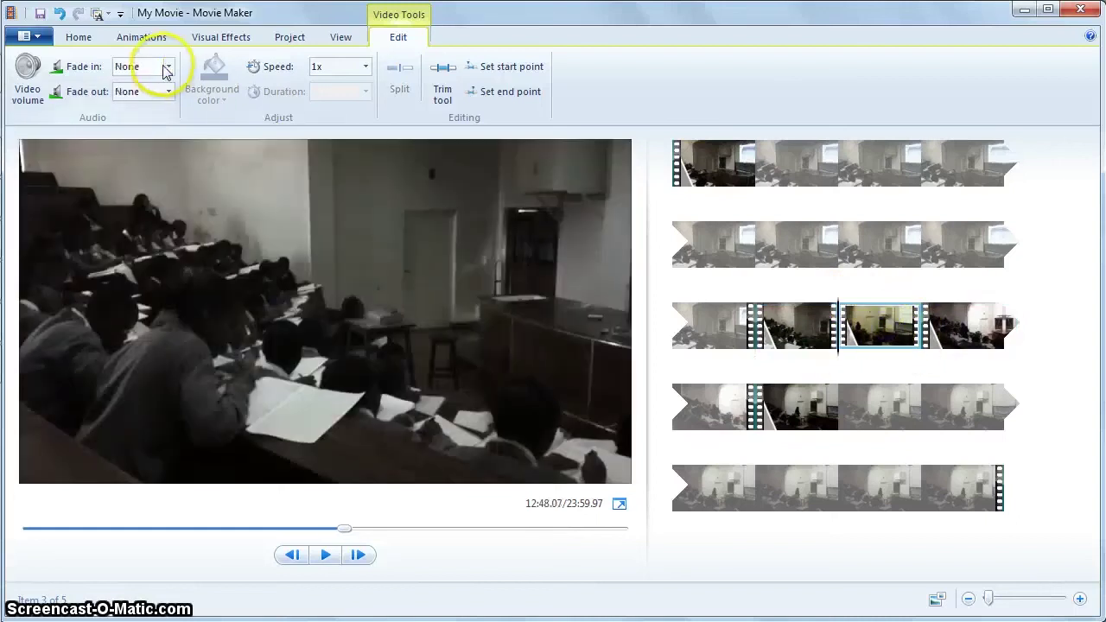
{"action": "left_click", "coordinate": [168, 68]}
{"action": "left_click", "coordinate": [145, 130]}
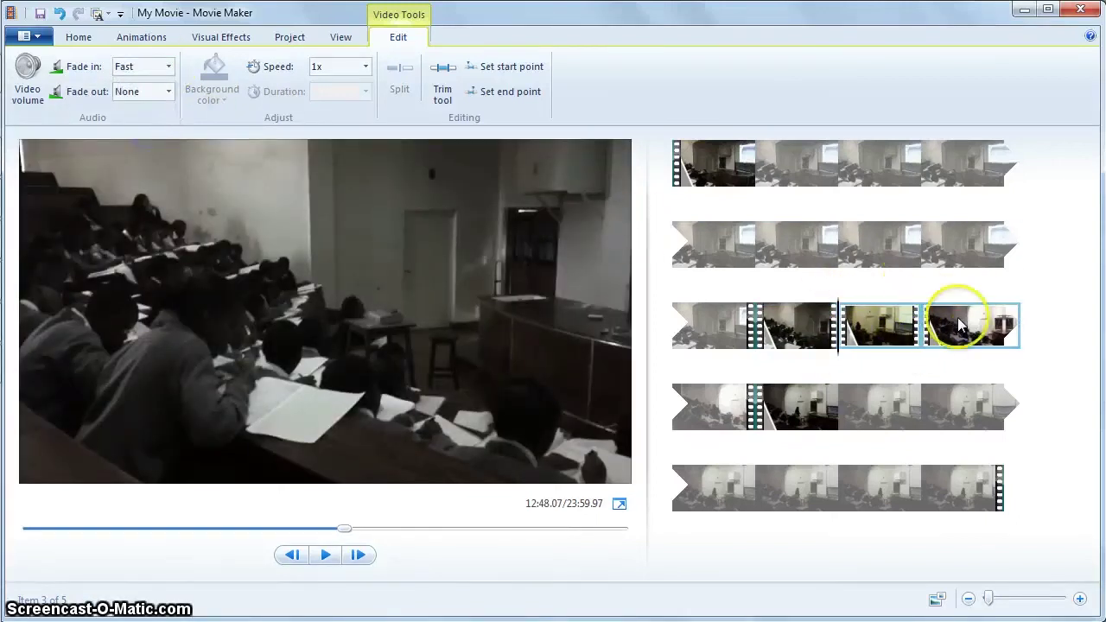
{"action": "left_click", "coordinate": [168, 92]}
{"action": "left_click", "coordinate": [138, 153]}
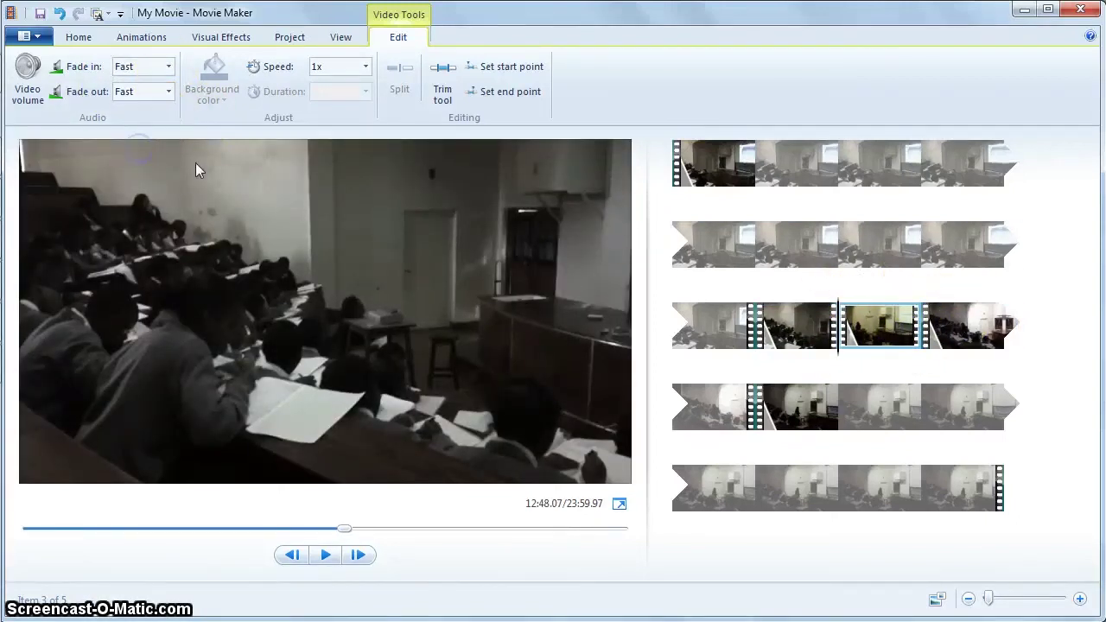
Step: Set the audio fade in and fade out of the second Part 3 clip, the fourth item, to Fast
{"action": "left_click", "coordinate": [980, 342]}
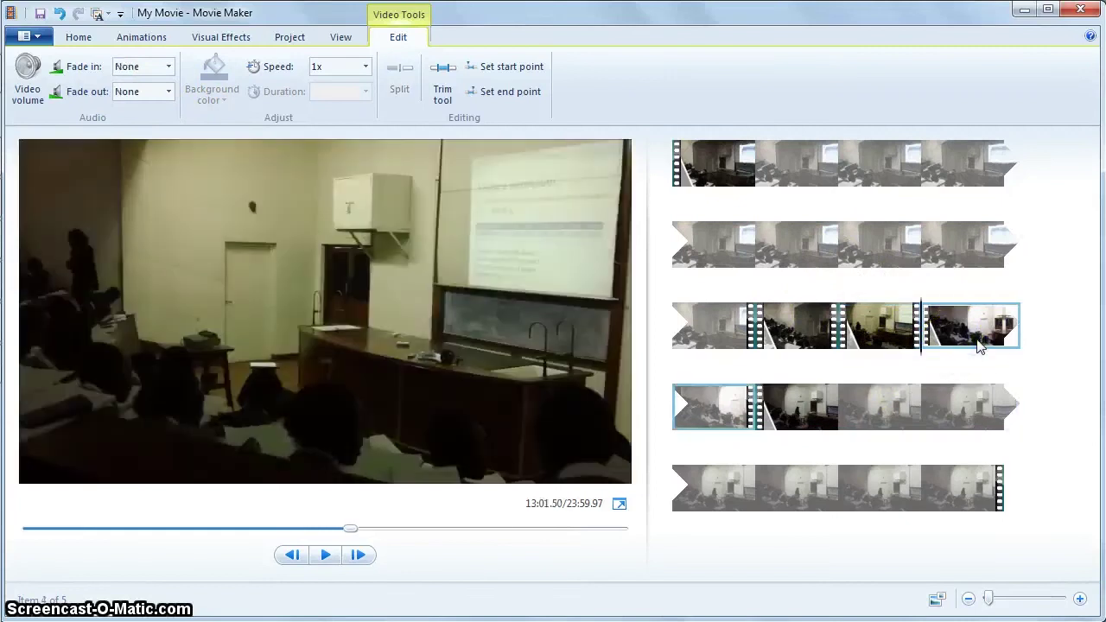
{"action": "left_click", "coordinate": [814, 337]}
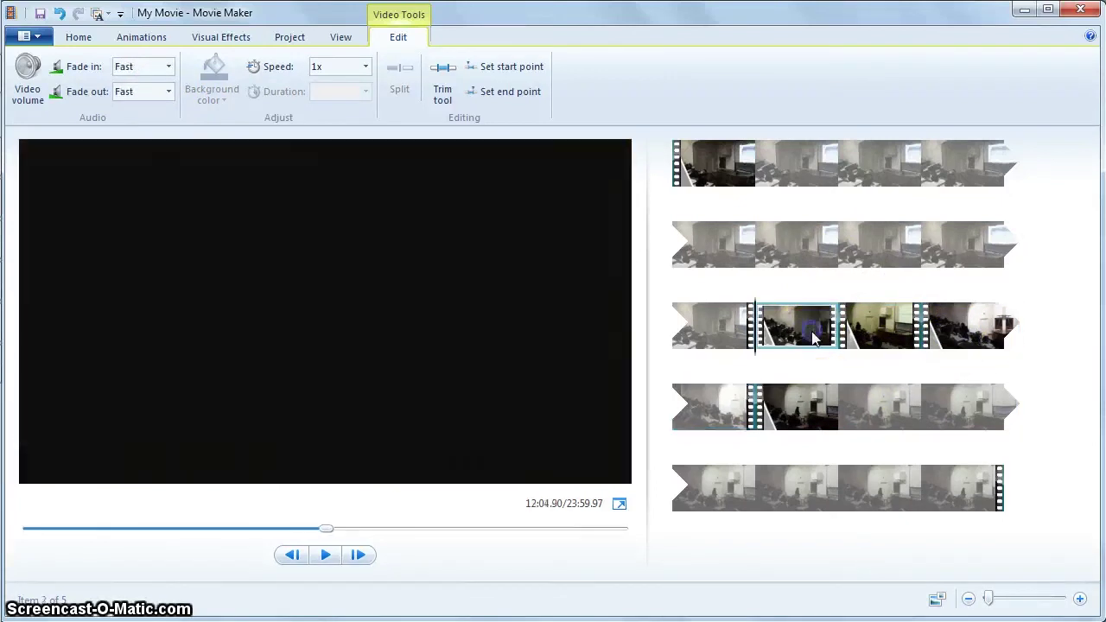
{"action": "left_click", "coordinate": [977, 339]}
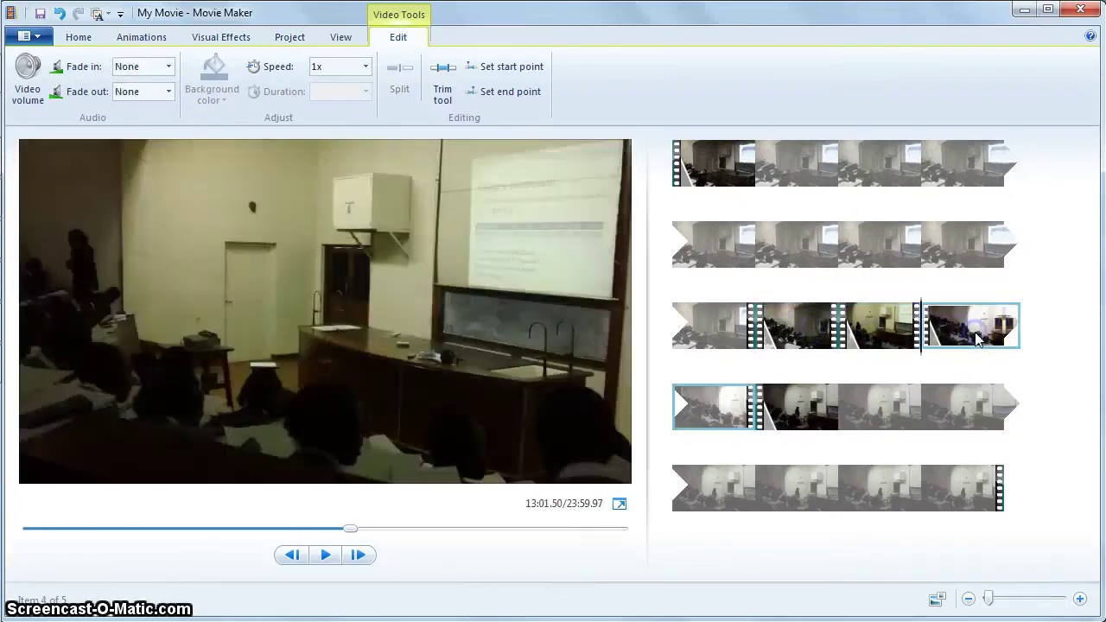
{"action": "left_click", "coordinate": [169, 67]}
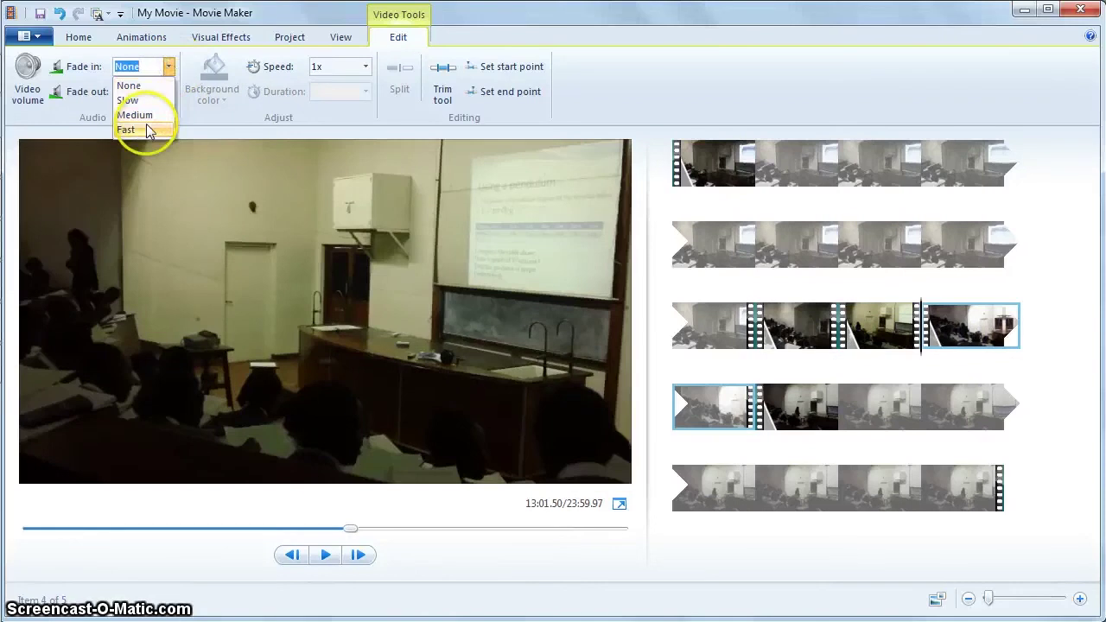
{"action": "left_click", "coordinate": [170, 92]}
Step: Set the Part 4 clip's audio fade in and fade out to Fast
{"action": "left_click", "coordinate": [843, 394]}
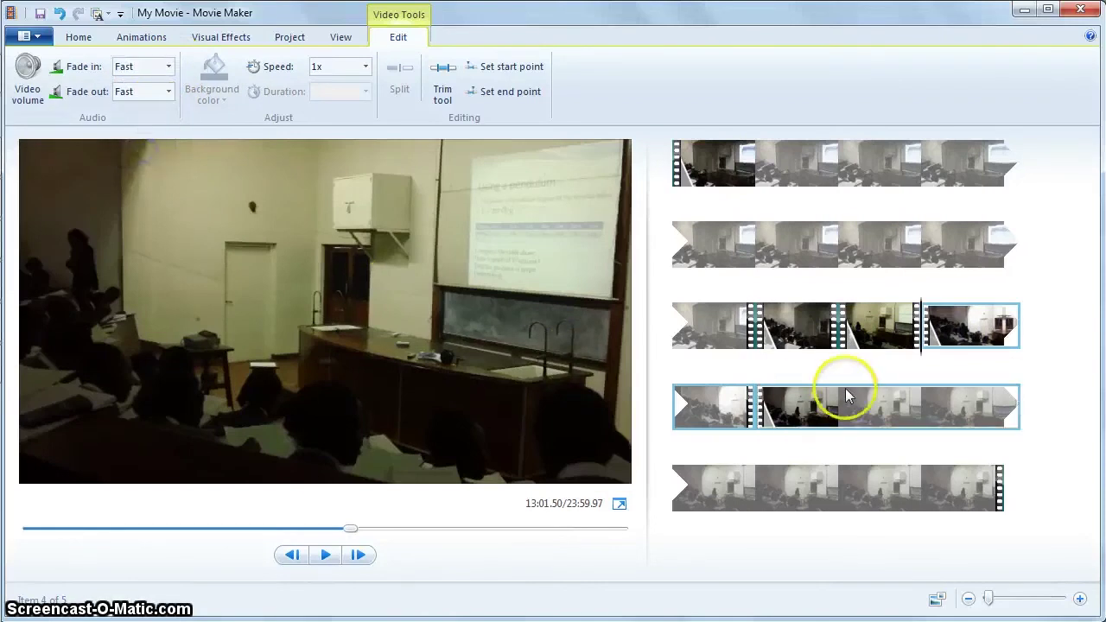
{"action": "left_click", "coordinate": [130, 67]}
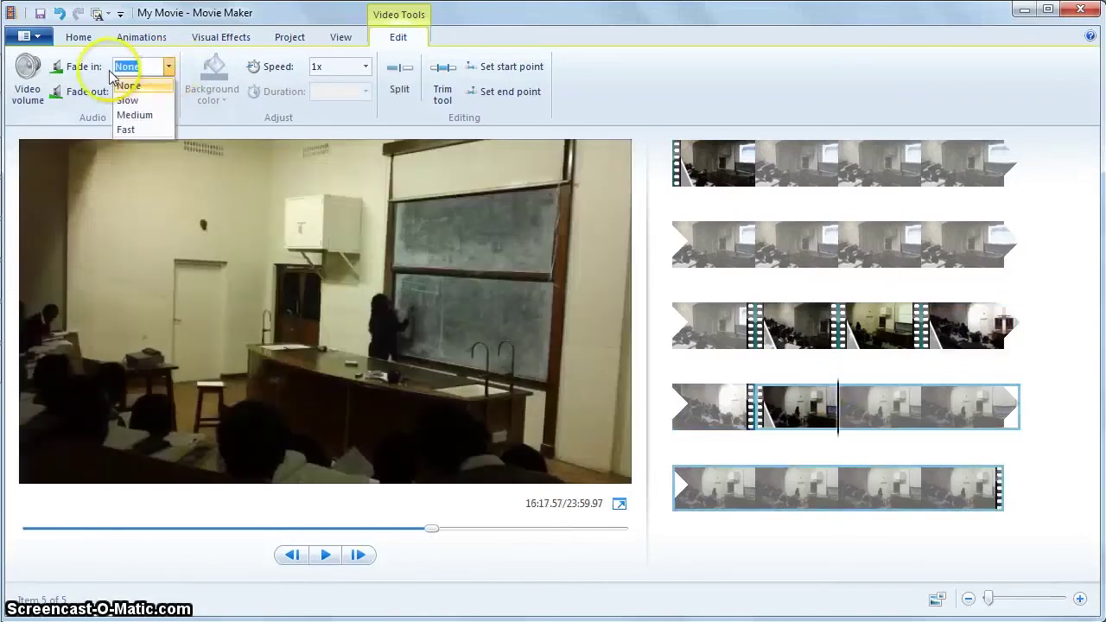
{"action": "left_click", "coordinate": [126, 130]}
{"action": "left_click", "coordinate": [164, 94]}
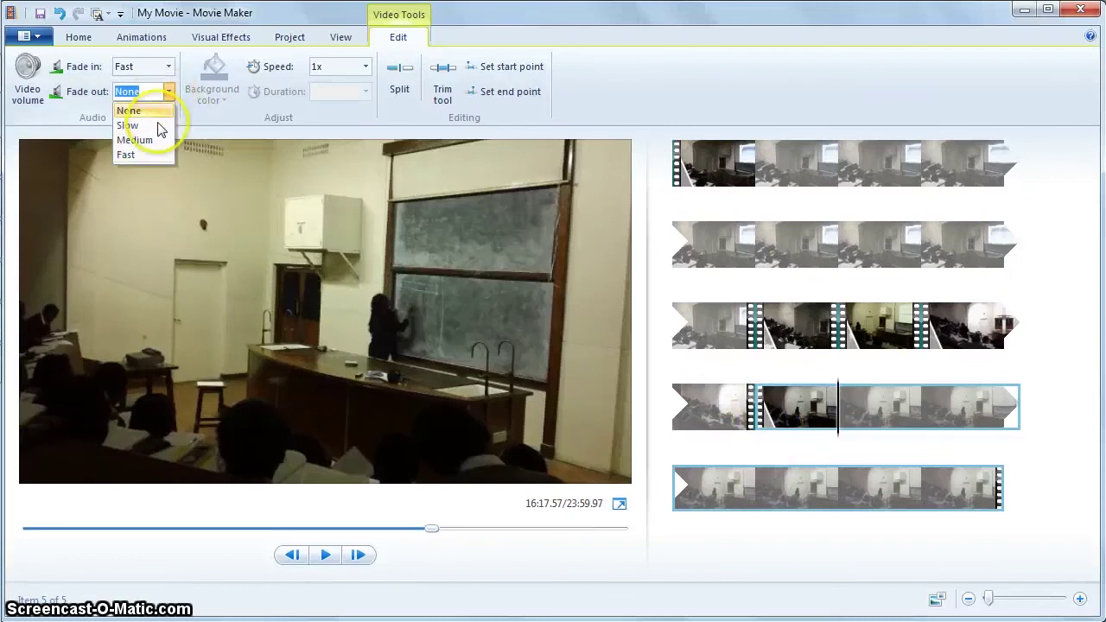
{"action": "left_click", "coordinate": [148, 155]}
Step: Play the movie's opening seconds and the cut from Part 1 to Part 2 to check the audio fades
{"action": "left_click", "coordinate": [672, 177]}
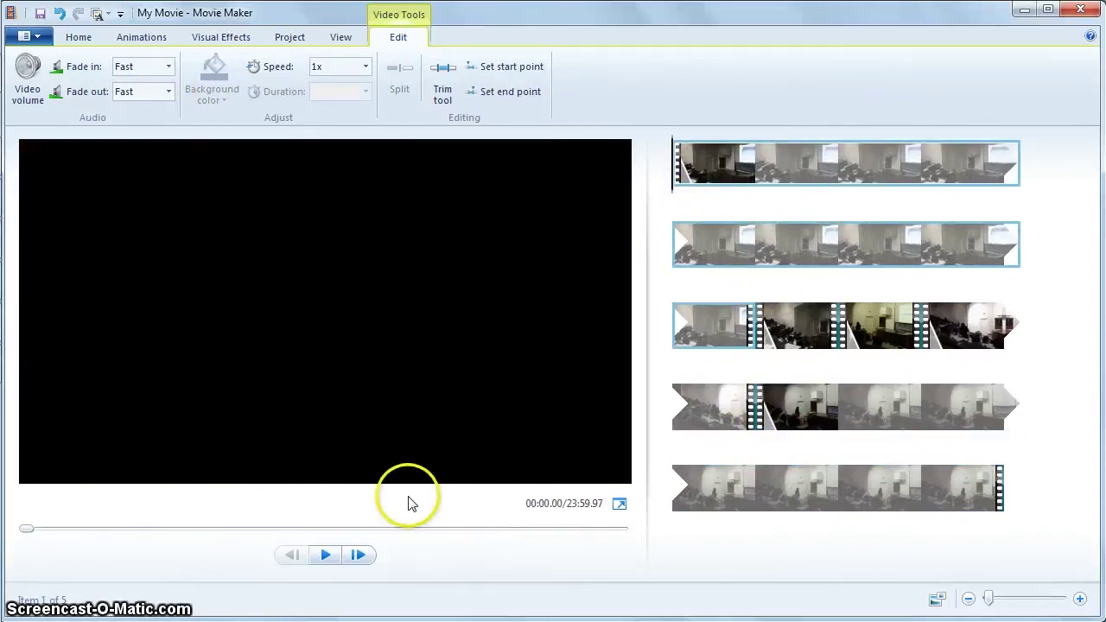
{"action": "left_click", "coordinate": [327, 555]}
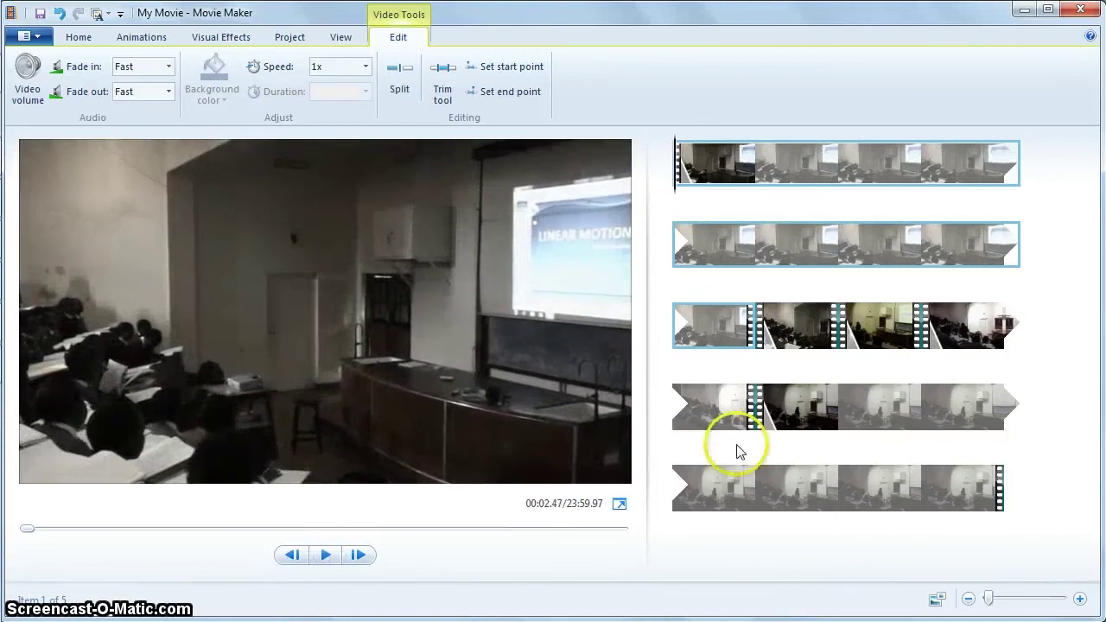
{"action": "left_click", "coordinate": [740, 335]}
{"action": "left_click_drag", "start_coordinate": [676, 361], "coordinate": [754, 361]}
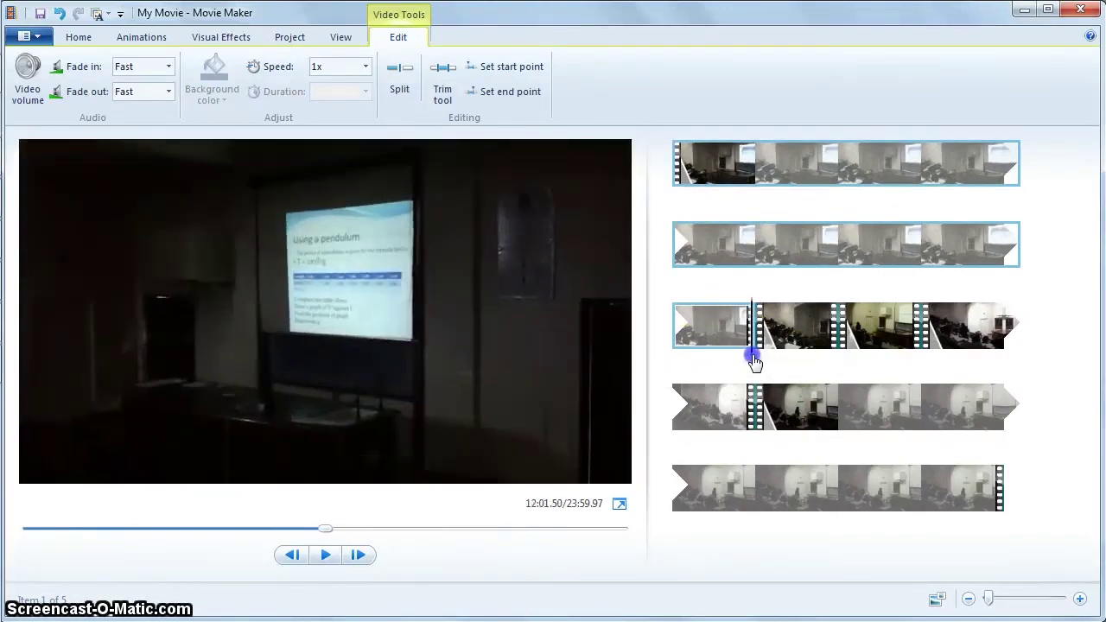
{"action": "left_click", "coordinate": [327, 556]}
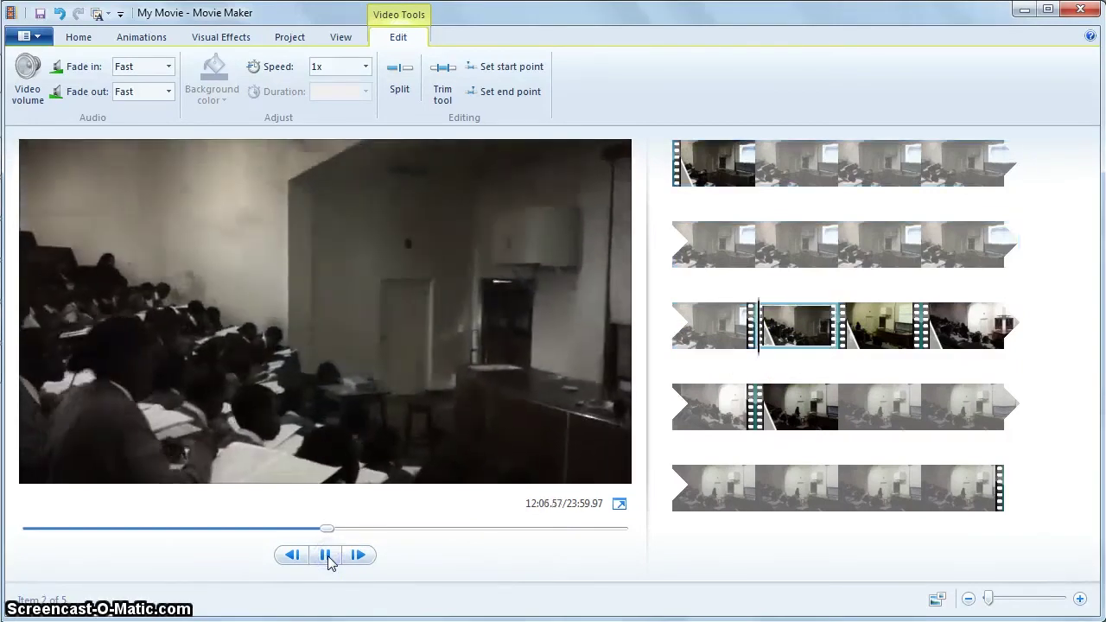
{"action": "left_click", "coordinate": [328, 557]}
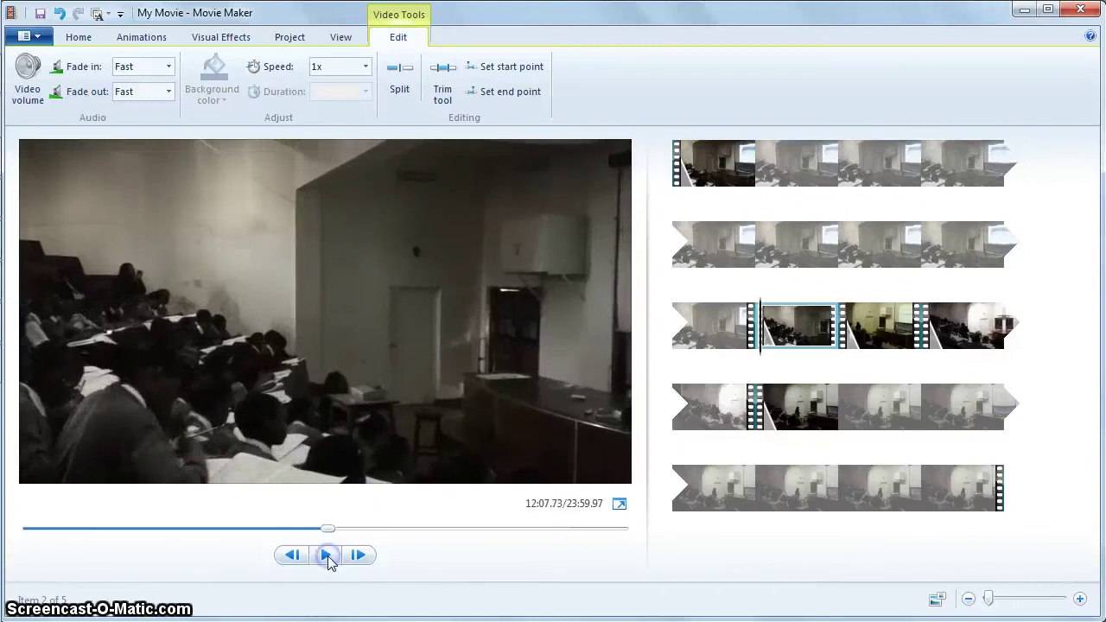
Step: Add Small Lights MOV MB.mov from the Raw video folder to the storyboard before the Part 1 clip
{"action": "left_click", "coordinate": [781, 249]}
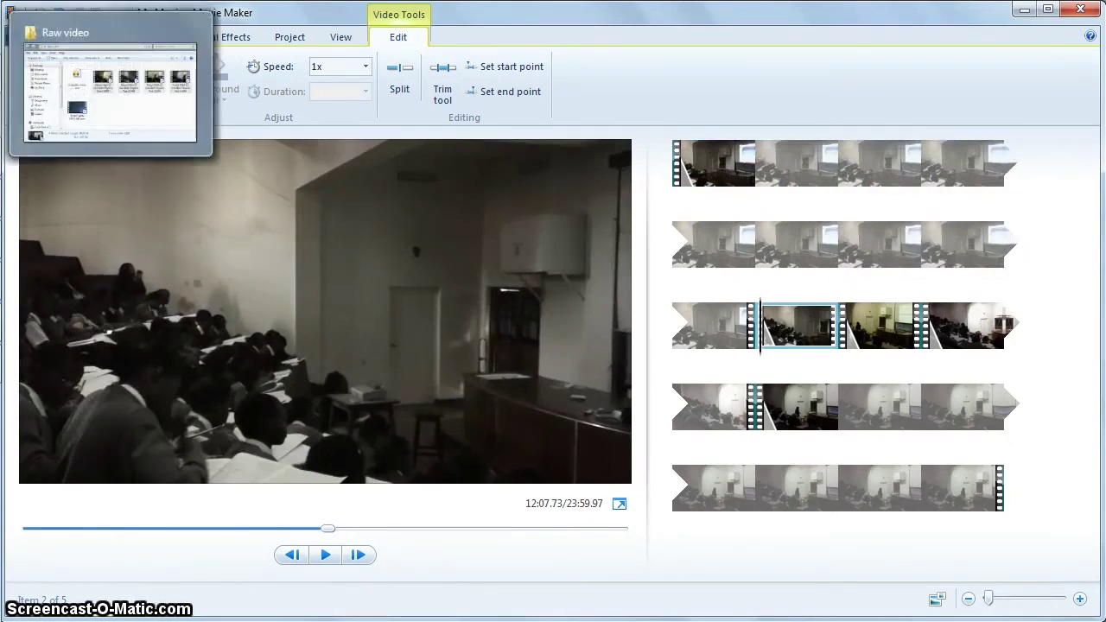
{"action": "left_click", "coordinate": [104, 86]}
{"action": "left_click", "coordinate": [307, 367]}
{"action": "left_click", "coordinate": [457, 459]}
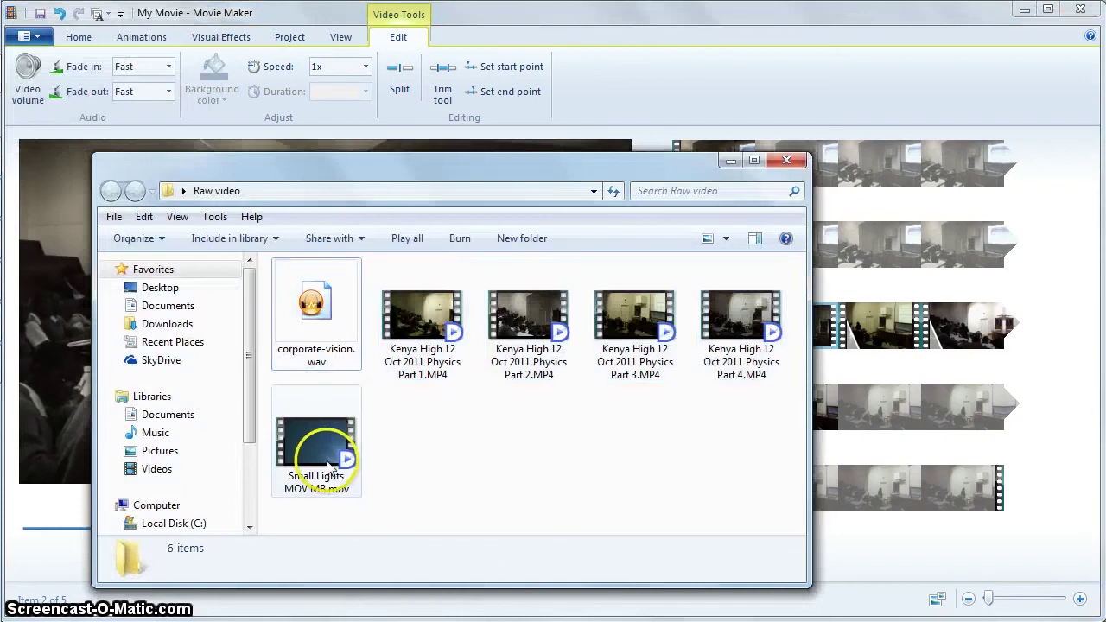
{"action": "left_click_drag", "start_coordinate": [526, 189], "coordinate": [692, 295]}
{"action": "left_click_drag", "start_coordinate": [478, 554], "coordinate": [689, 204]}
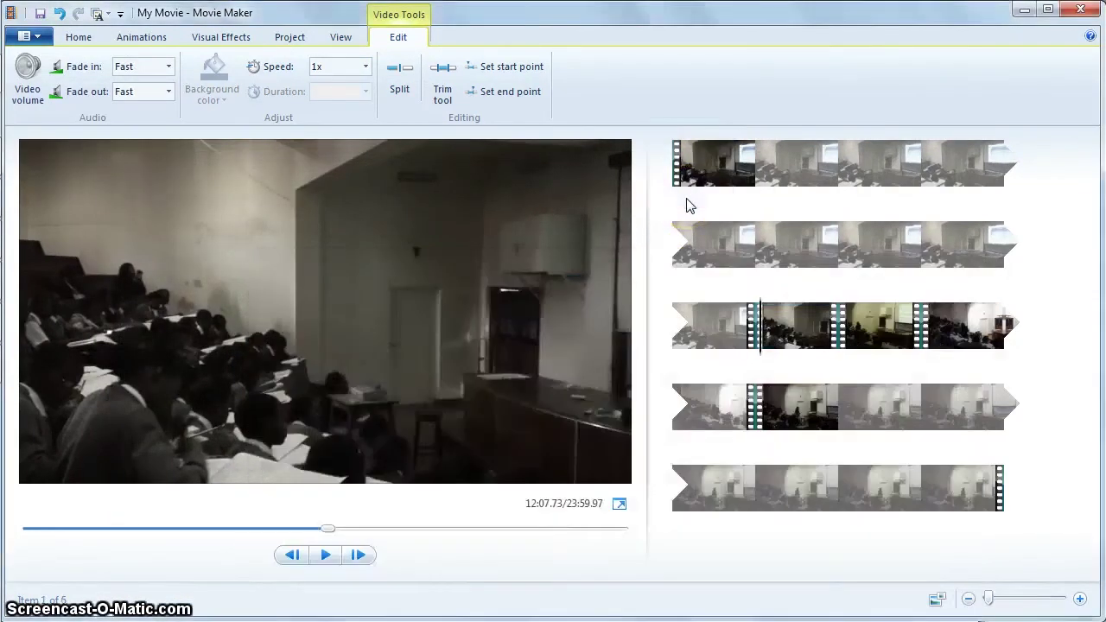
Step: Duplicate the Small Lights clip at the start of the storyboard by copying and pasting it
{"action": "left_click", "coordinate": [691, 179]}
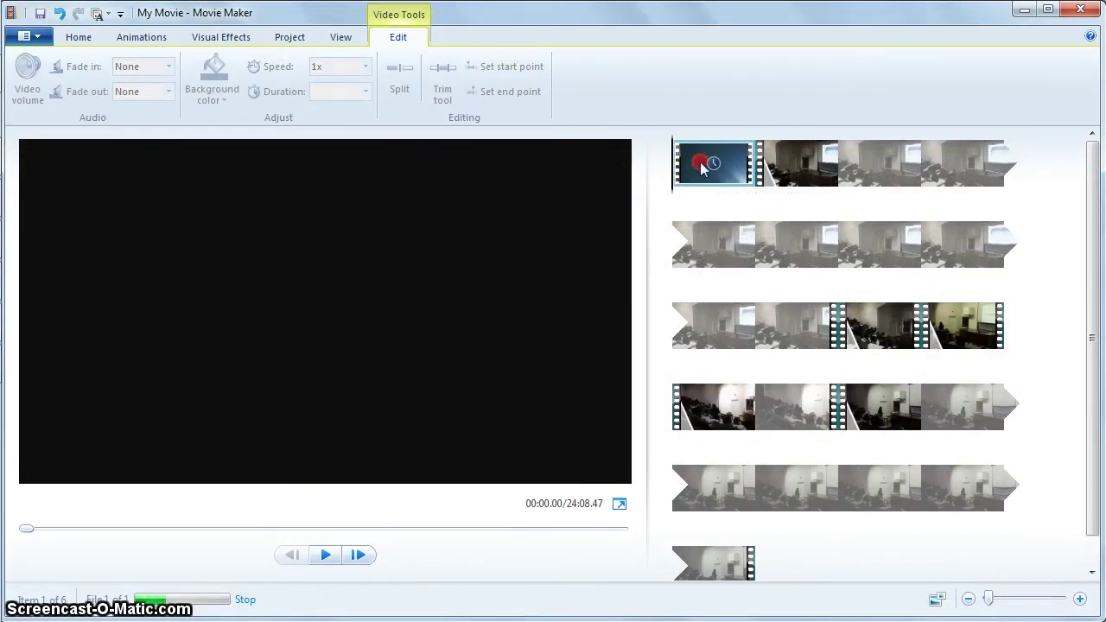
{"action": "right_click", "coordinate": [703, 168]}
{"action": "left_click", "coordinate": [716, 195]}
{"action": "right_click", "coordinate": [735, 177]}
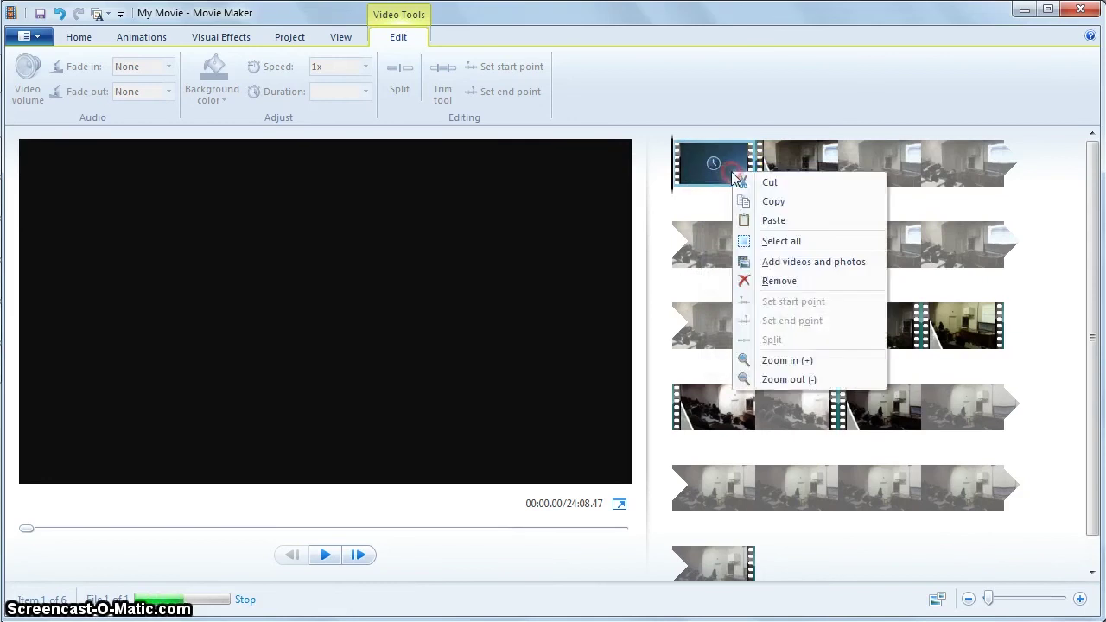
{"action": "left_click", "coordinate": [748, 220]}
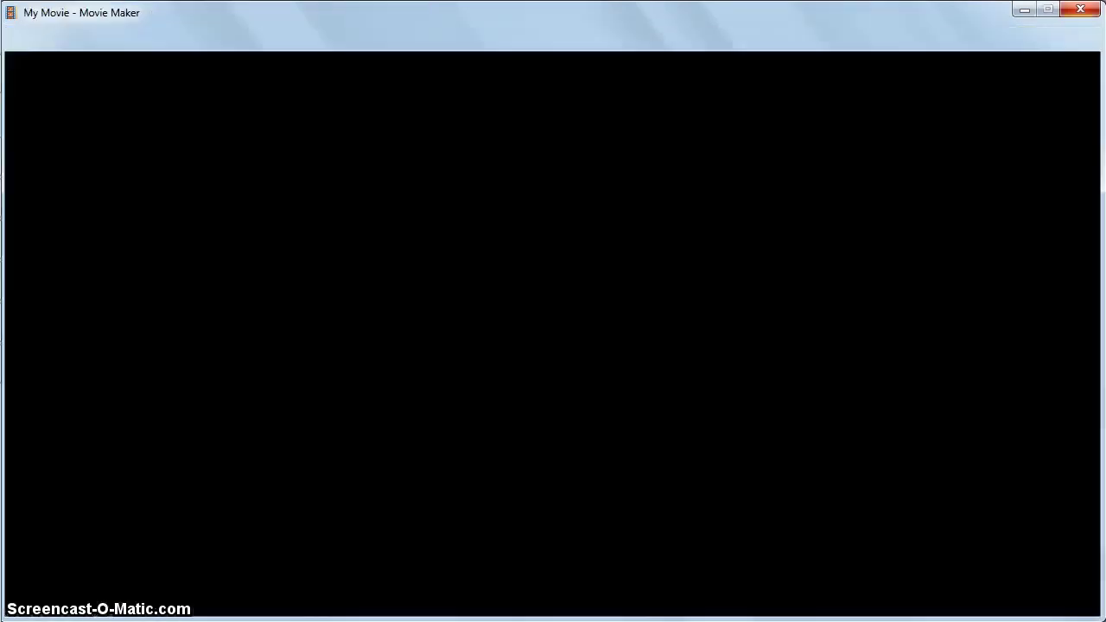
{"action": "left_click", "coordinate": [309, 600]}
{"action": "left_click", "coordinate": [730, 464]}
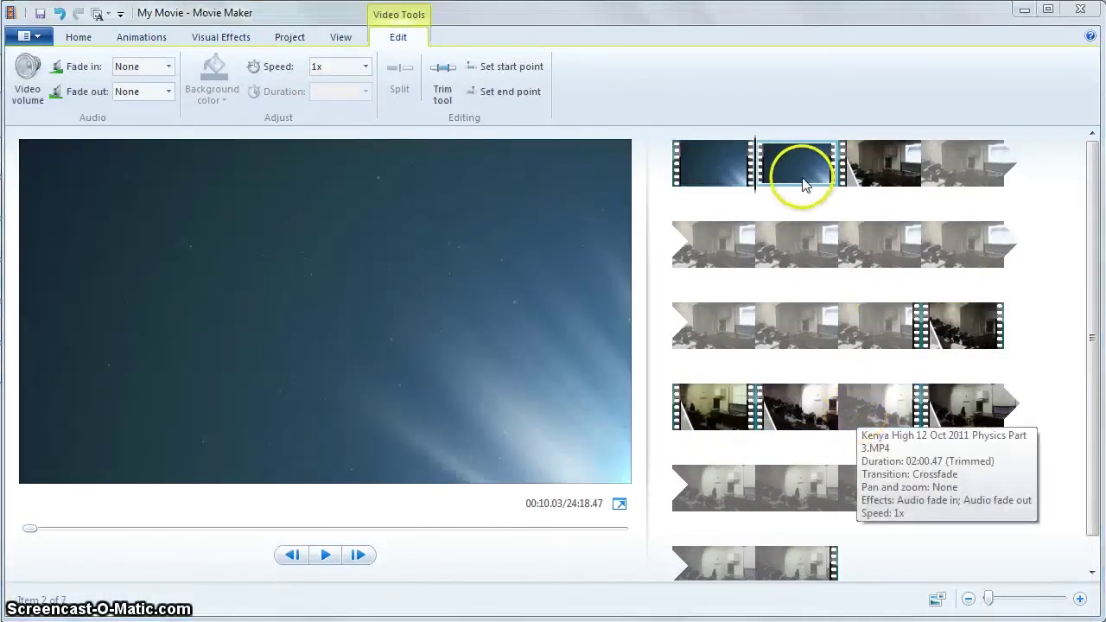
Step: Move the second Small Lights clip to the end of the movie, after the Part 4 clip
{"action": "left_click", "coordinate": [790, 168]}
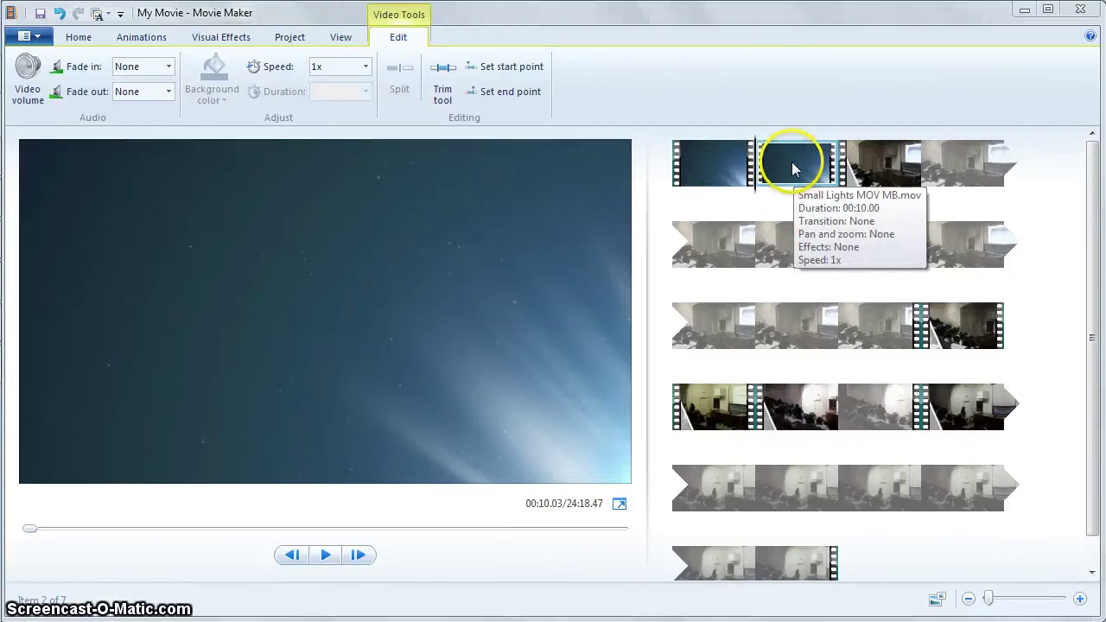
{"action": "right_click", "coordinate": [792, 166]}
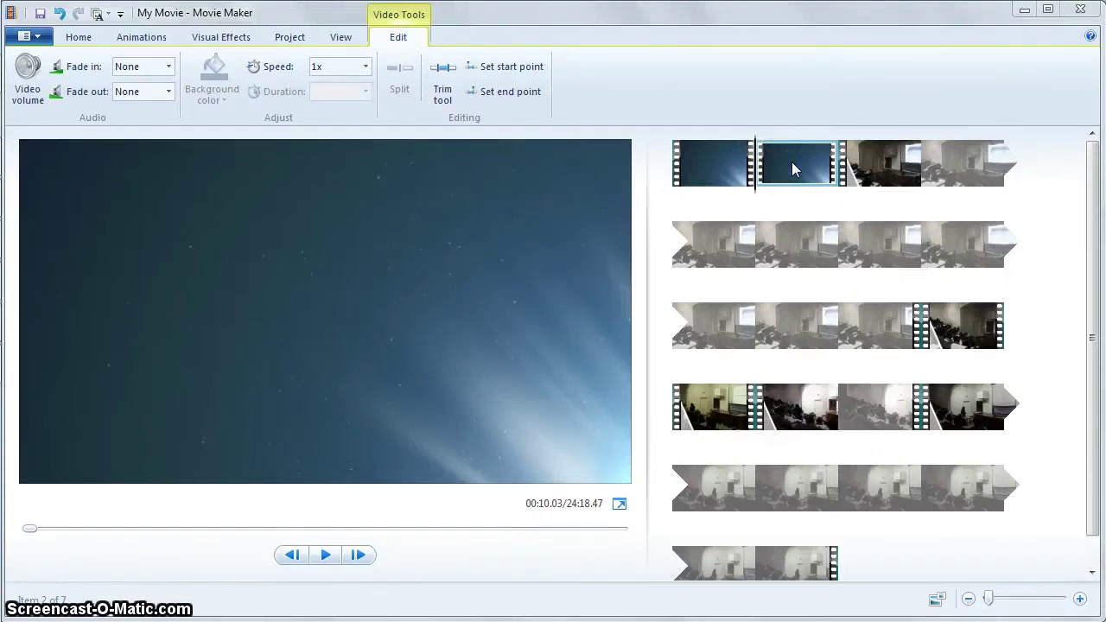
{"action": "left_click_drag", "start_coordinate": [773, 179], "coordinate": [893, 553]}
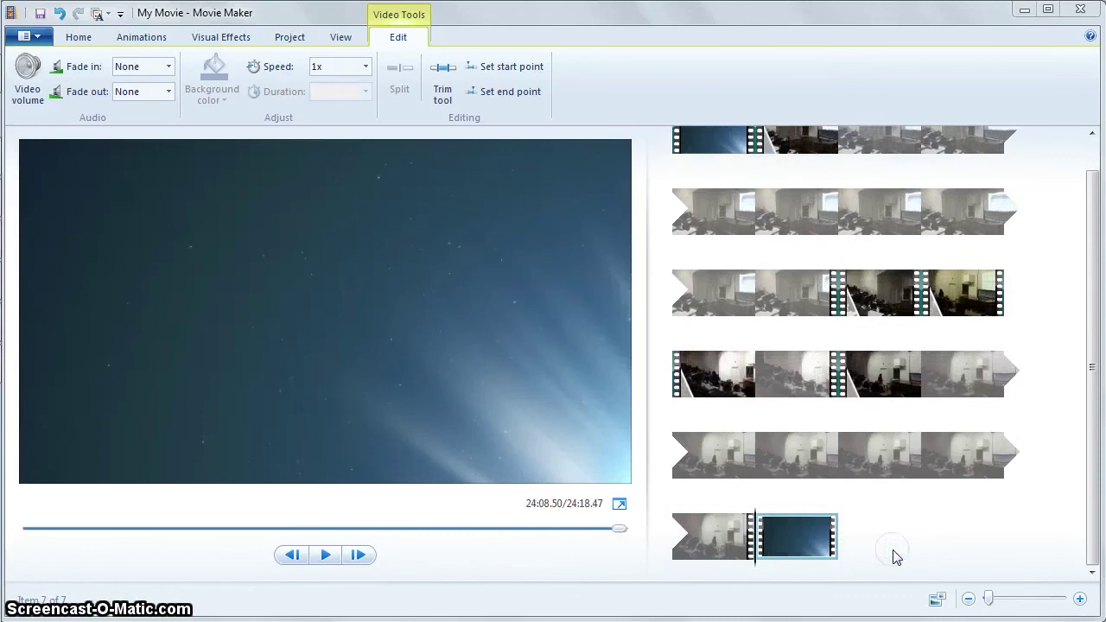
Step: Add the transition with the nested-rectangles thumbnail to the opening Small Lights clip
{"action": "left_click", "coordinate": [708, 170]}
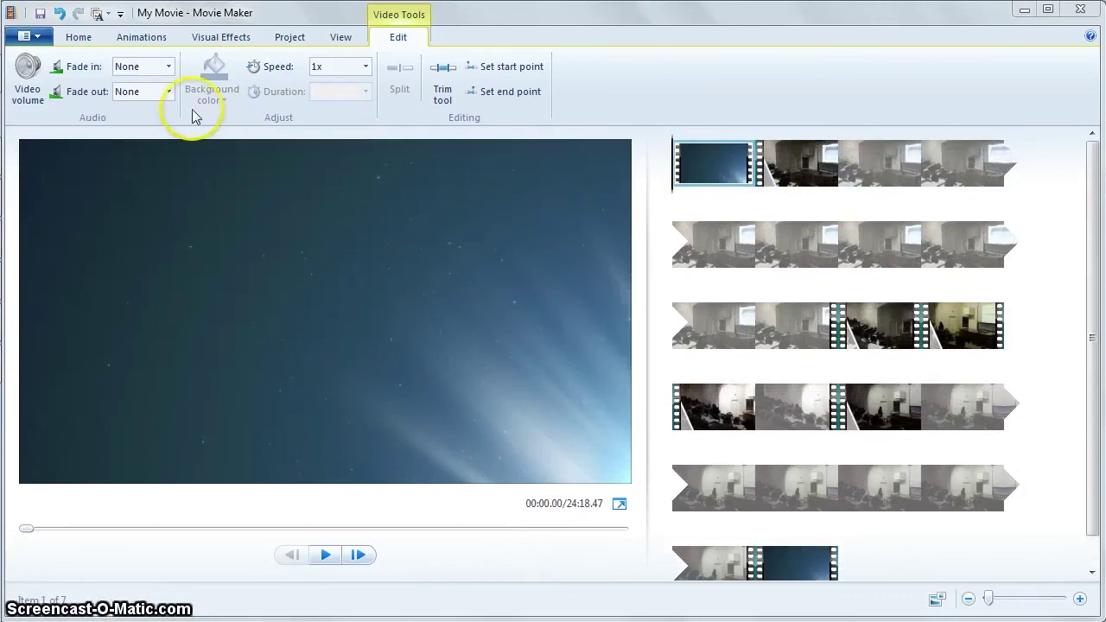
{"action": "left_click", "coordinate": [200, 39]}
{"action": "left_click", "coordinate": [142, 38]}
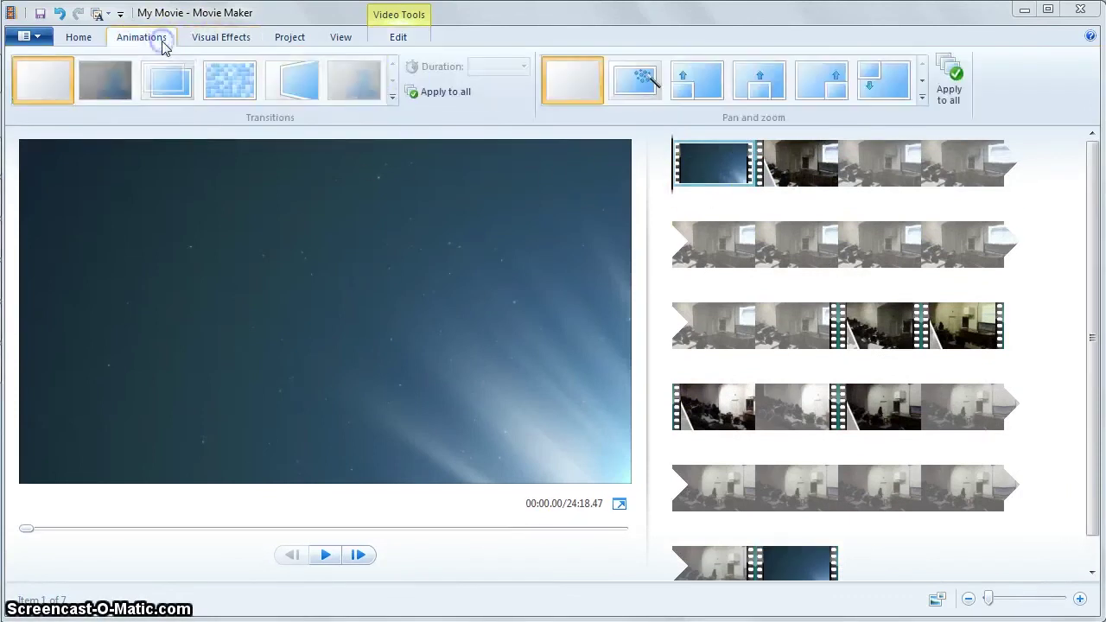
{"action": "left_click", "coordinate": [426, 97]}
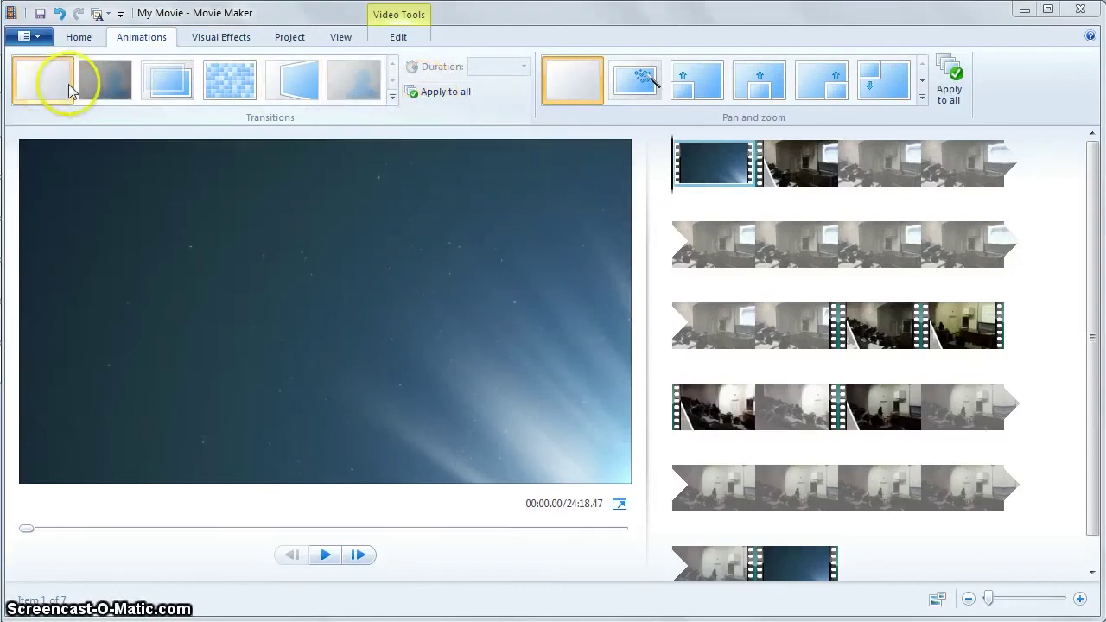
{"action": "left_click", "coordinate": [180, 87]}
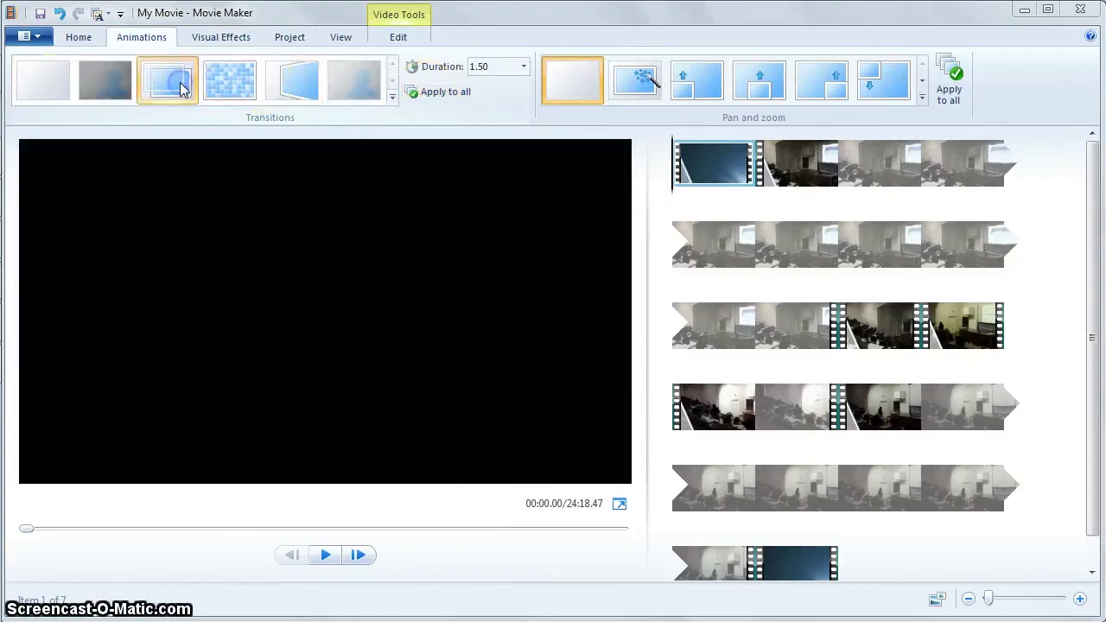
Step: Preview the opening Small Lights clip, and add the same nested-rectangles transition to the closing Small Lights clip
{"action": "left_click", "coordinate": [675, 200]}
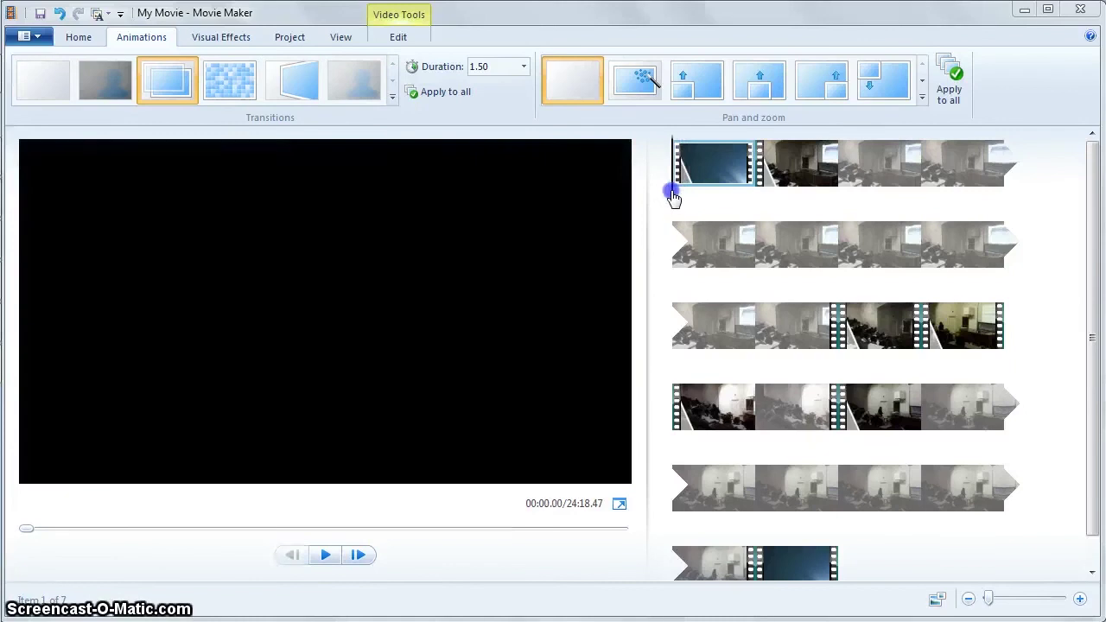
{"action": "left_click_drag", "start_coordinate": [675, 197], "coordinate": [720, 197]}
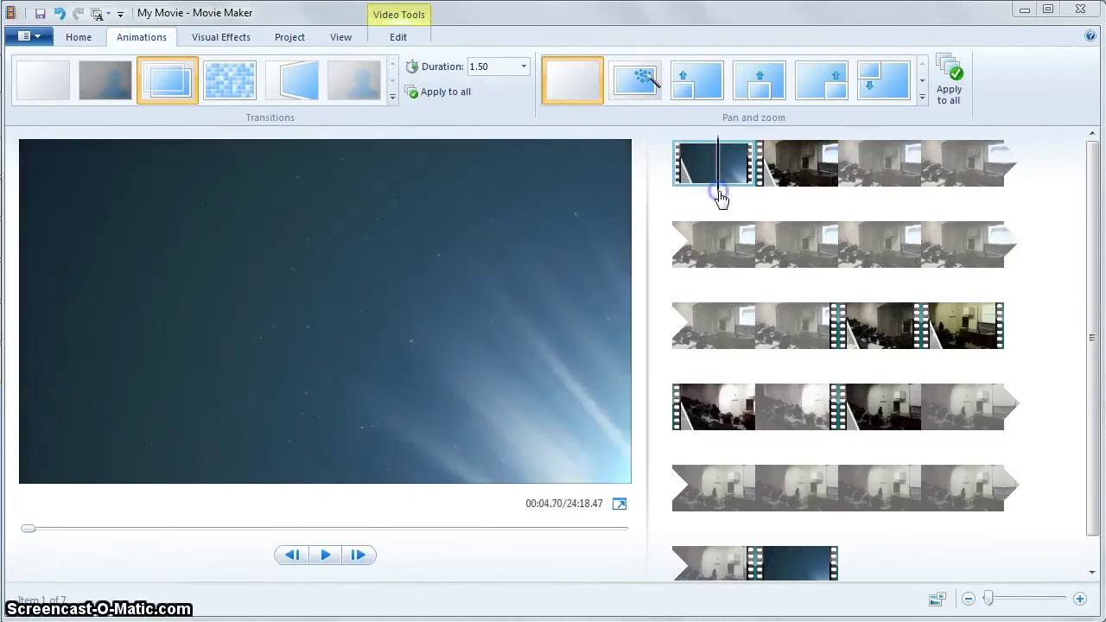
{"action": "scroll", "coordinate": [820, 529], "scroll_direction": "down", "scroll_amount": 1}
{"action": "left_click", "coordinate": [804, 527]}
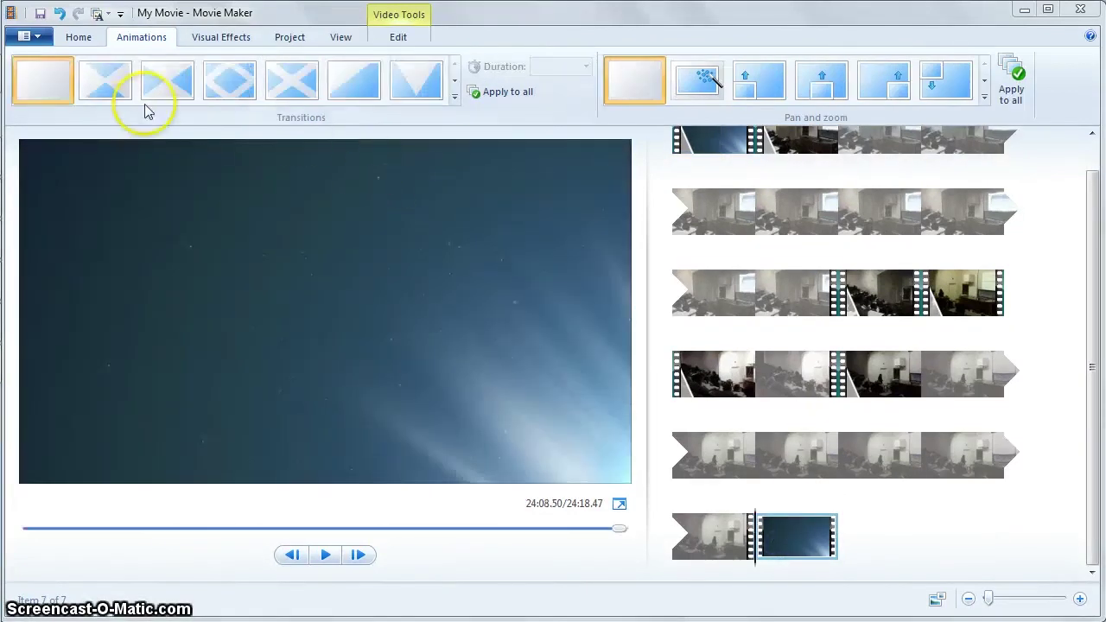
{"action": "left_click", "coordinate": [455, 98]}
{"action": "scroll", "coordinate": [371, 151], "scroll_direction": "down", "scroll_amount": 4}
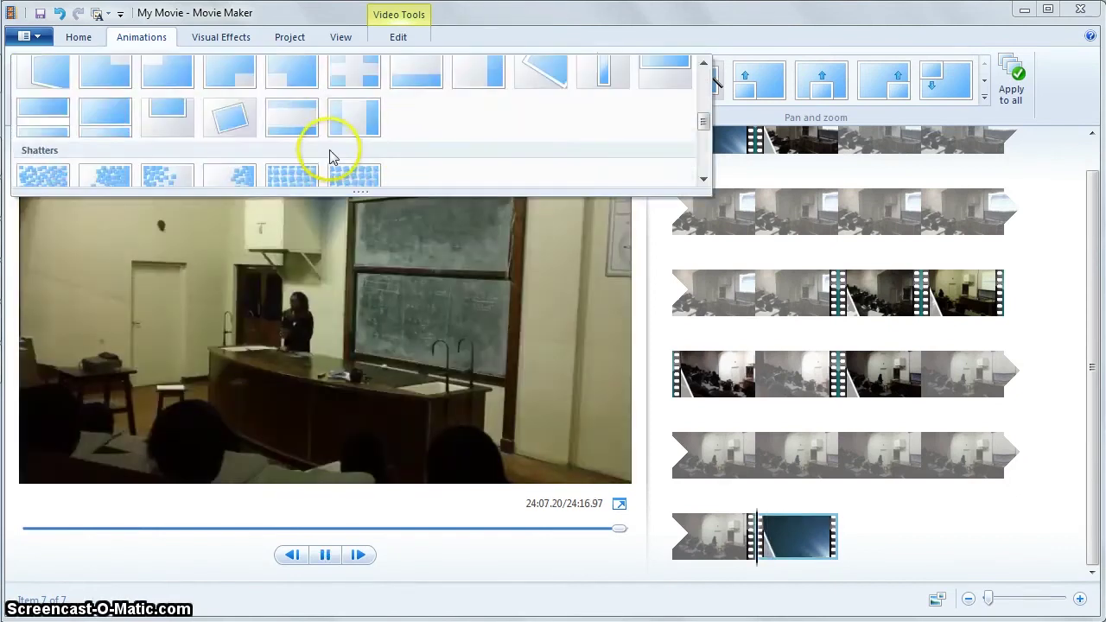
{"action": "scroll", "coordinate": [328, 158], "scroll_direction": "up", "scroll_amount": 2}
{"action": "left_click", "coordinate": [293, 95]}
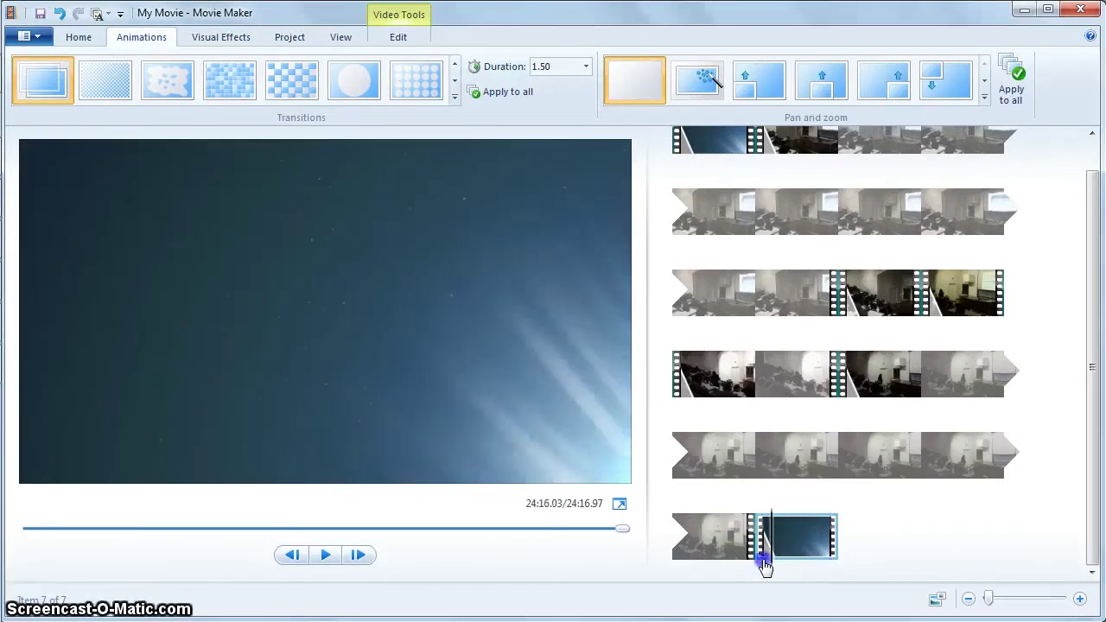
Step: Trim the opening Small Lights clip to an end point of about 8.09 s and save the trim
{"action": "left_click", "coordinate": [739, 455]}
{"action": "scroll", "coordinate": [753, 482], "scroll_direction": "up", "scroll_amount": 1}
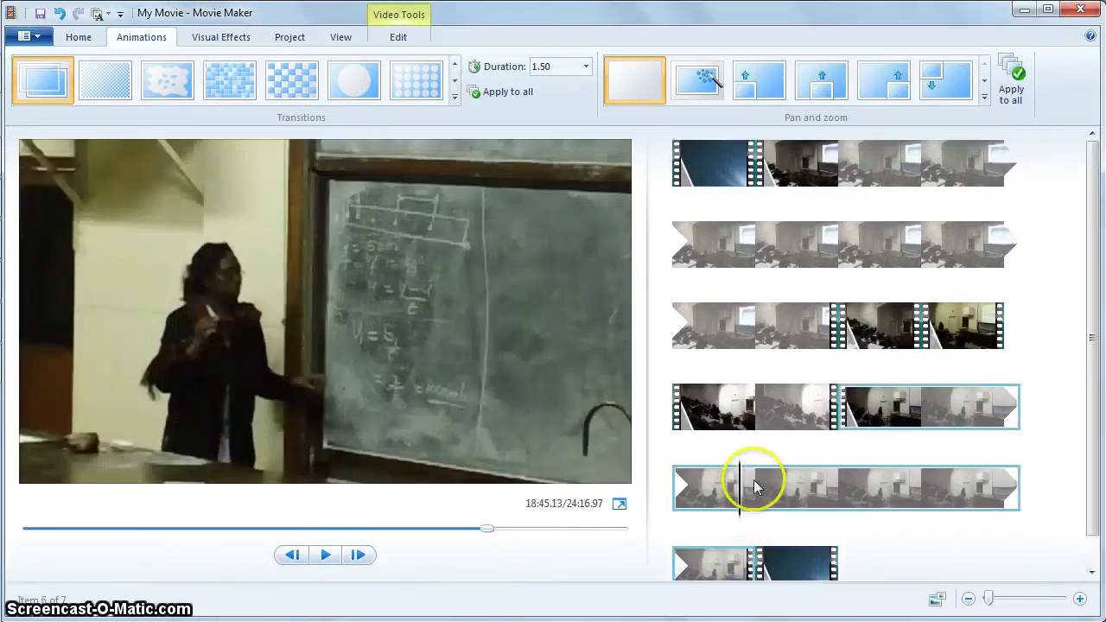
{"action": "left_click", "coordinate": [694, 180]}
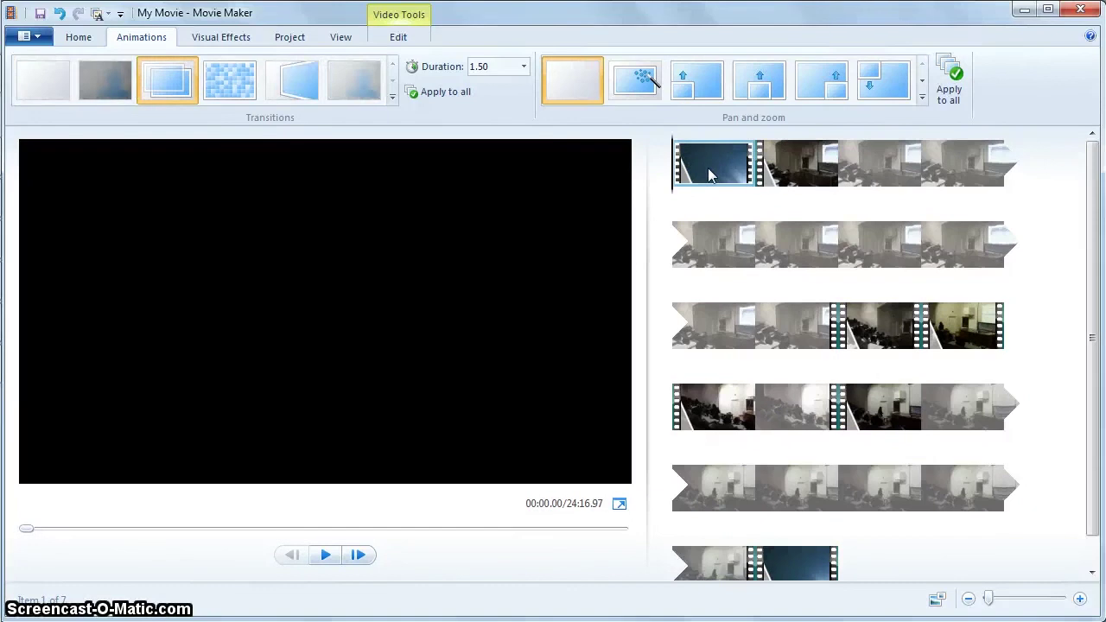
{"action": "double_click", "coordinate": [708, 167]}
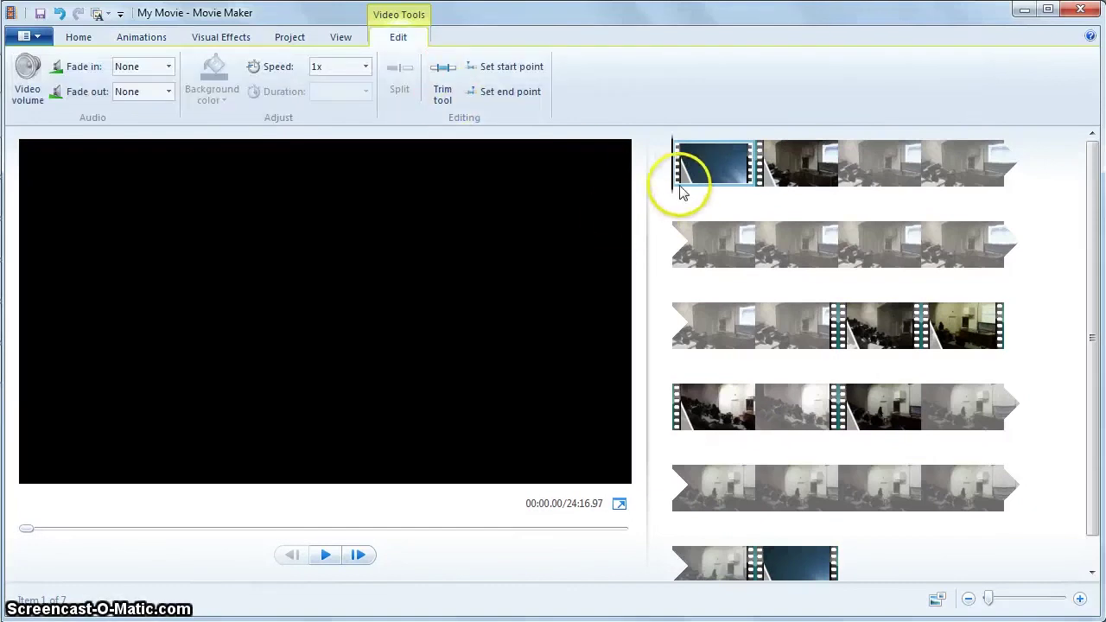
{"action": "left_click", "coordinate": [442, 91]}
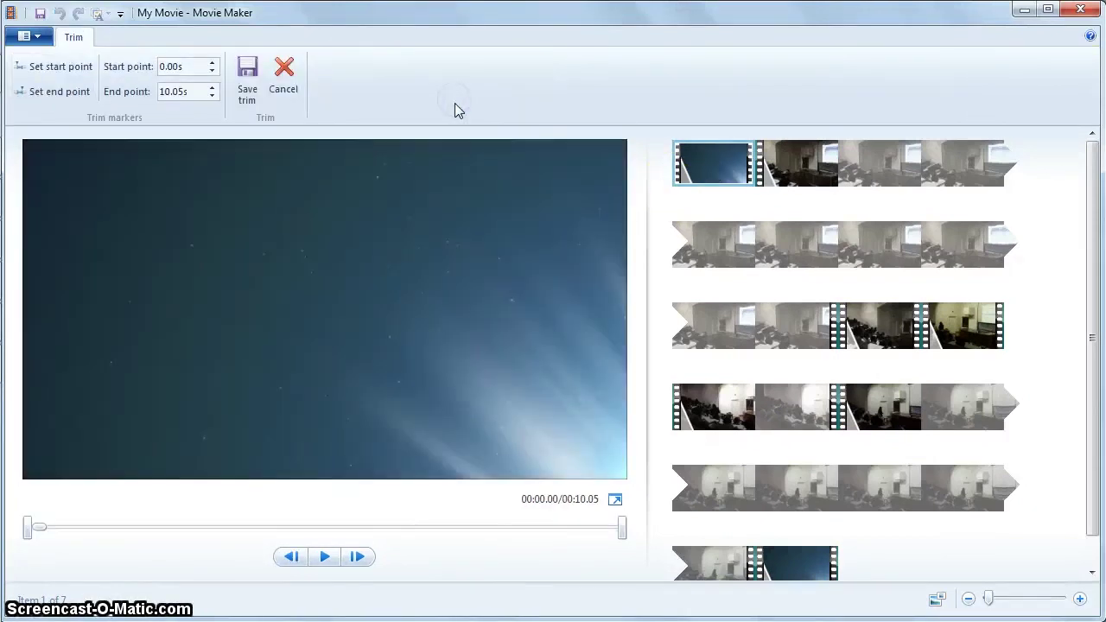
{"action": "left_click", "coordinate": [456, 491]}
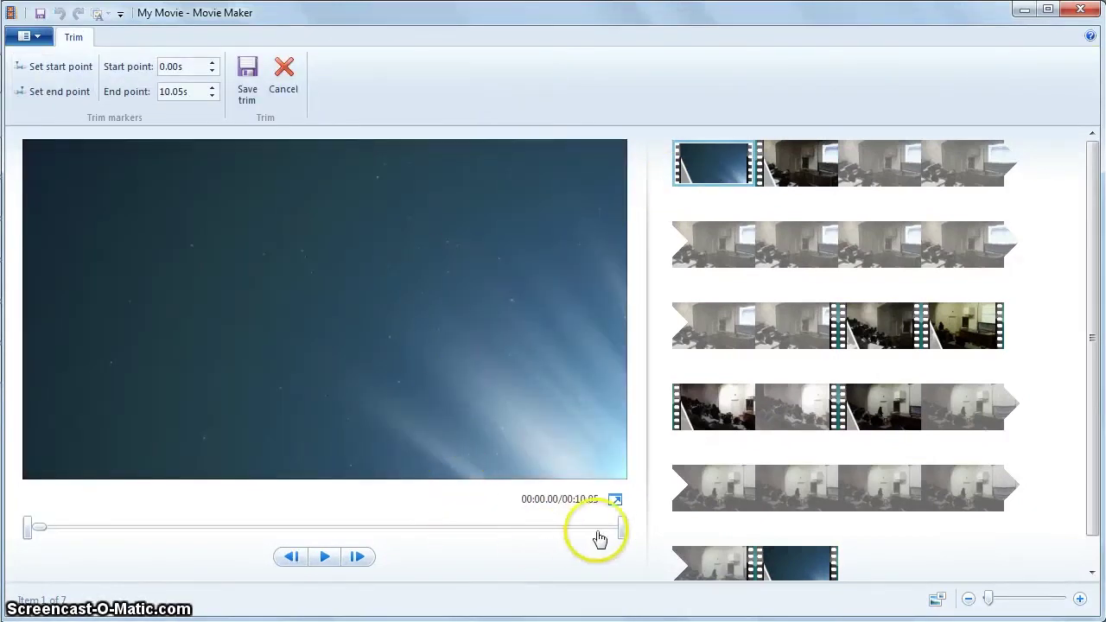
{"action": "left_click_drag", "start_coordinate": [621, 528], "coordinate": [439, 535]}
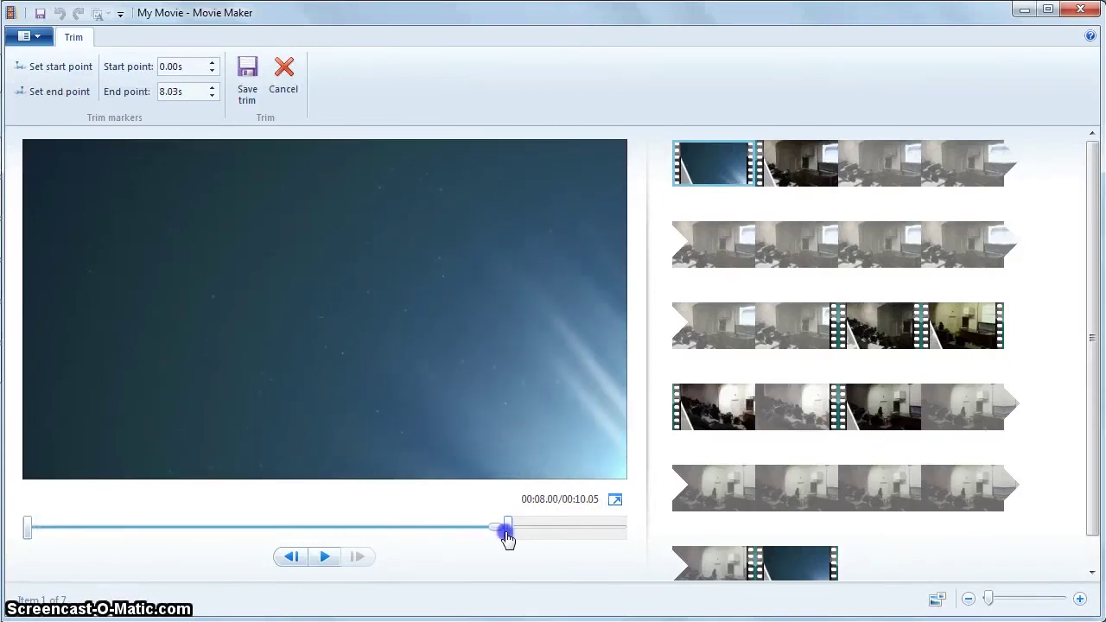
{"action": "left_click_drag", "start_coordinate": [507, 537], "coordinate": [510, 530]}
{"action": "left_click", "coordinate": [323, 557]}
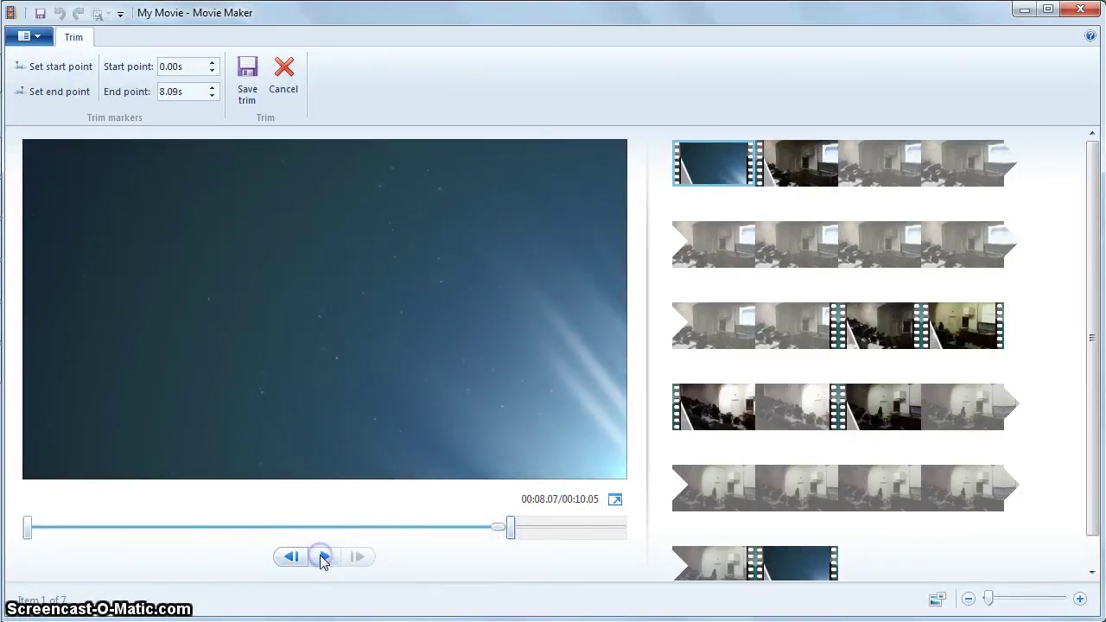
{"action": "left_click", "coordinate": [242, 82]}
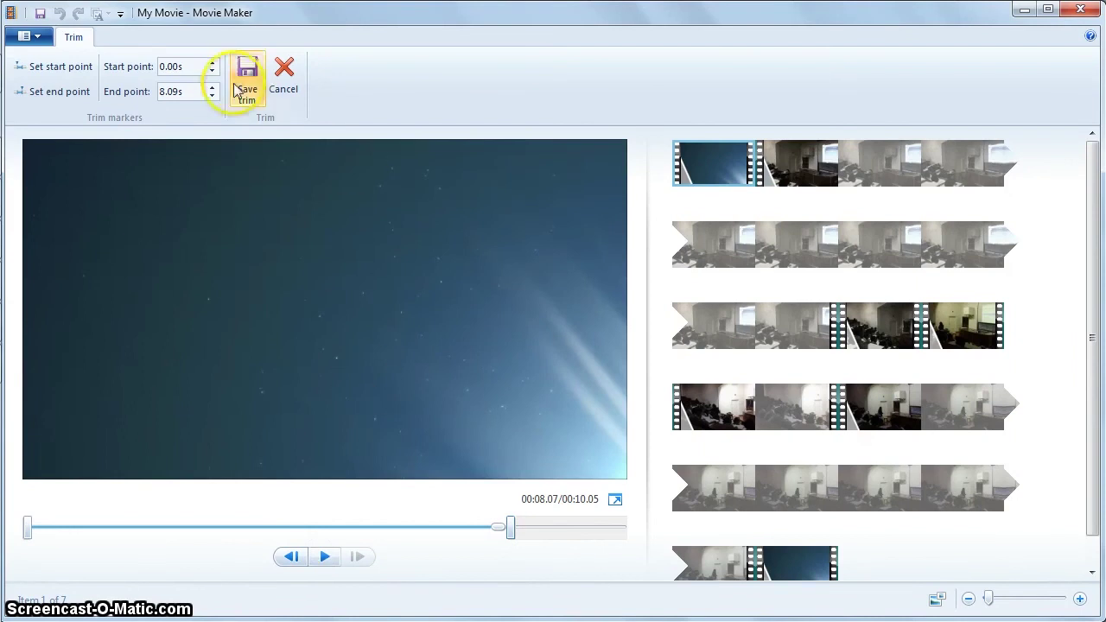
Step: Trim the closing Small Lights clip to an end point of about 8.21 s and save the trim
{"action": "left_click", "coordinate": [791, 553]}
{"action": "double_click", "coordinate": [791, 563]}
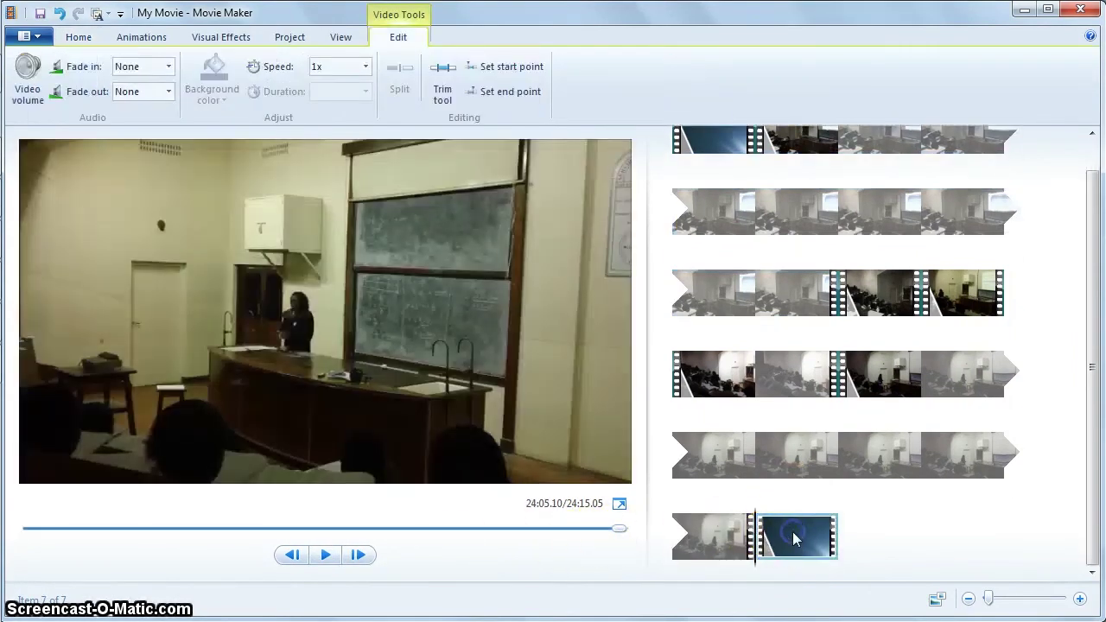
{"action": "left_click", "coordinate": [441, 86]}
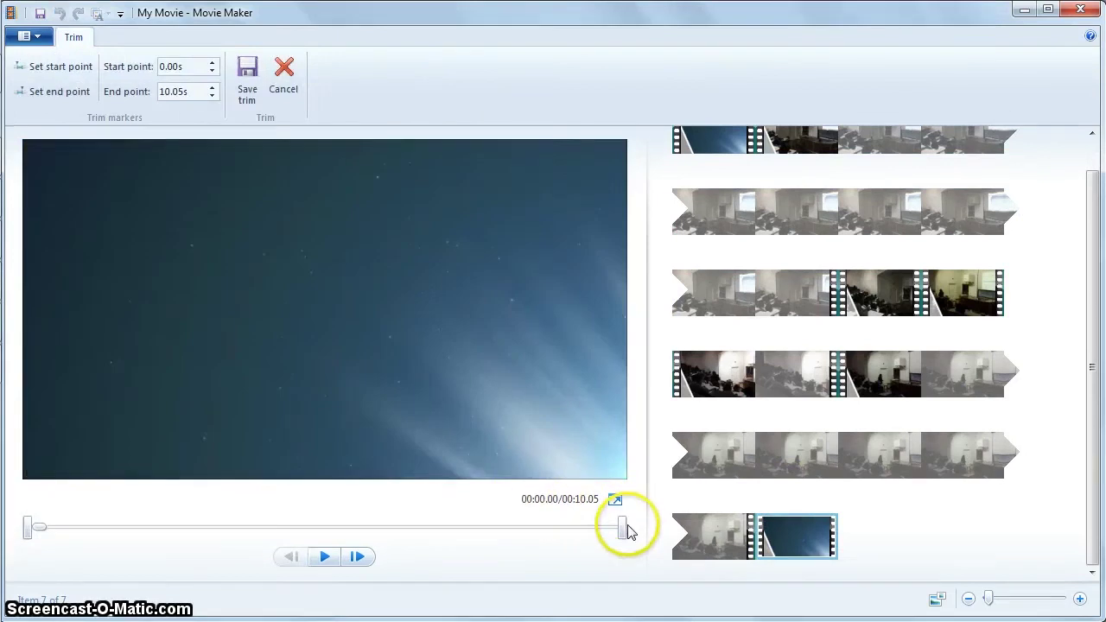
{"action": "left_click_drag", "start_coordinate": [626, 527], "coordinate": [518, 533]}
{"action": "left_click", "coordinate": [322, 556]}
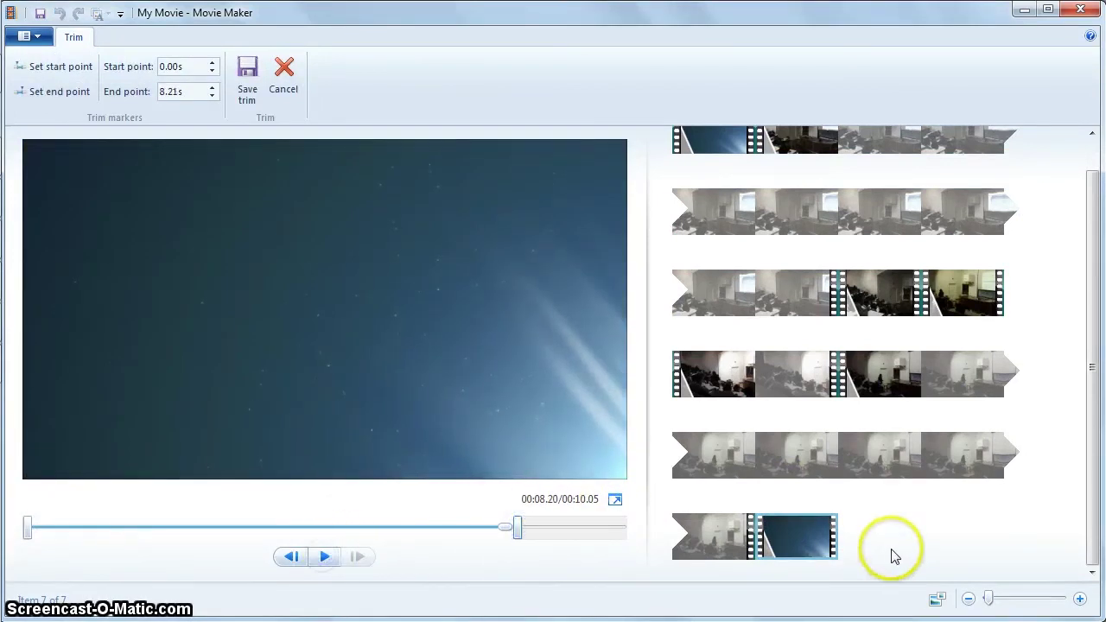
{"action": "left_click", "coordinate": [247, 87]}
Step: Add corporate-vision.wav from the Raw video folder as music at the very start of the movie
{"action": "scroll", "coordinate": [914, 508], "scroll_direction": "up", "scroll_amount": 1}
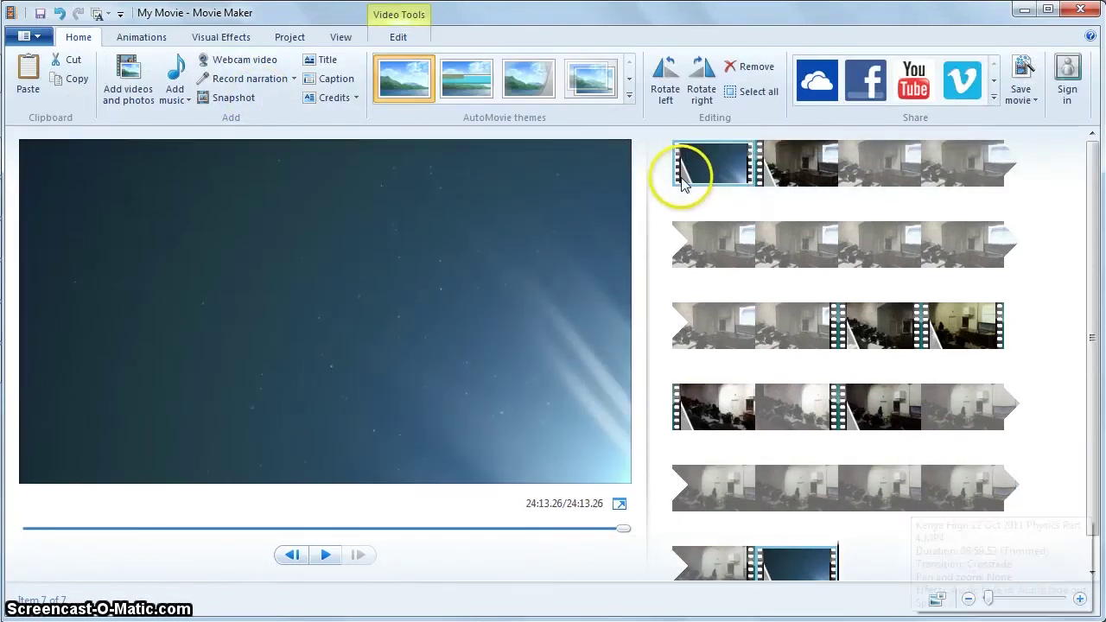
{"action": "key", "text": "alt+Tab"}
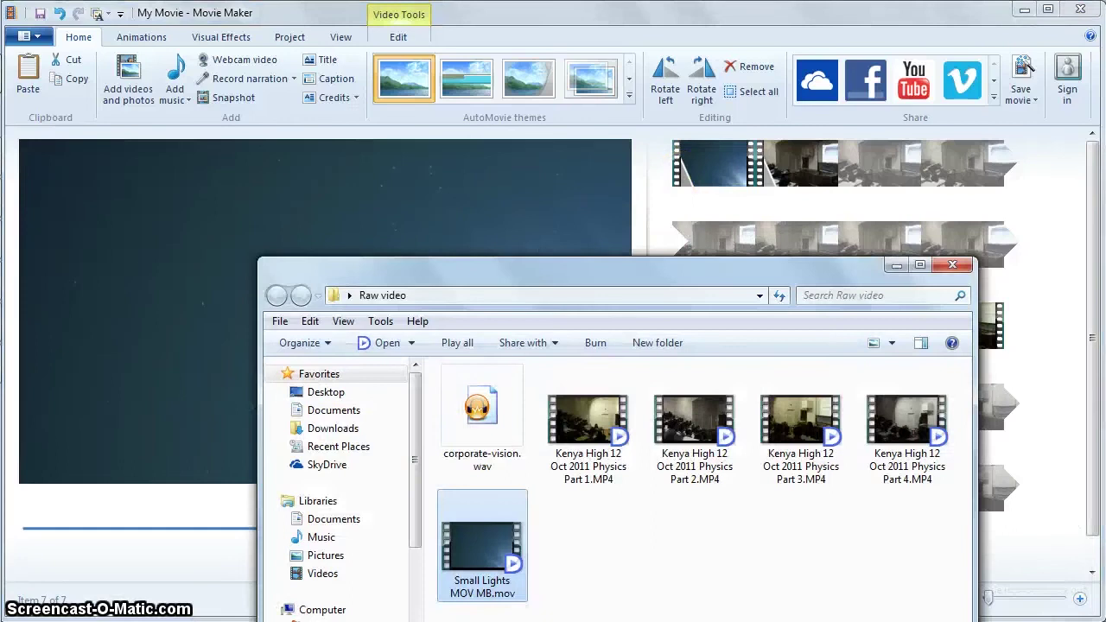
{"action": "left_click", "coordinate": [478, 452]}
{"action": "left_click_drag", "start_coordinate": [478, 452], "coordinate": [462, 385]}
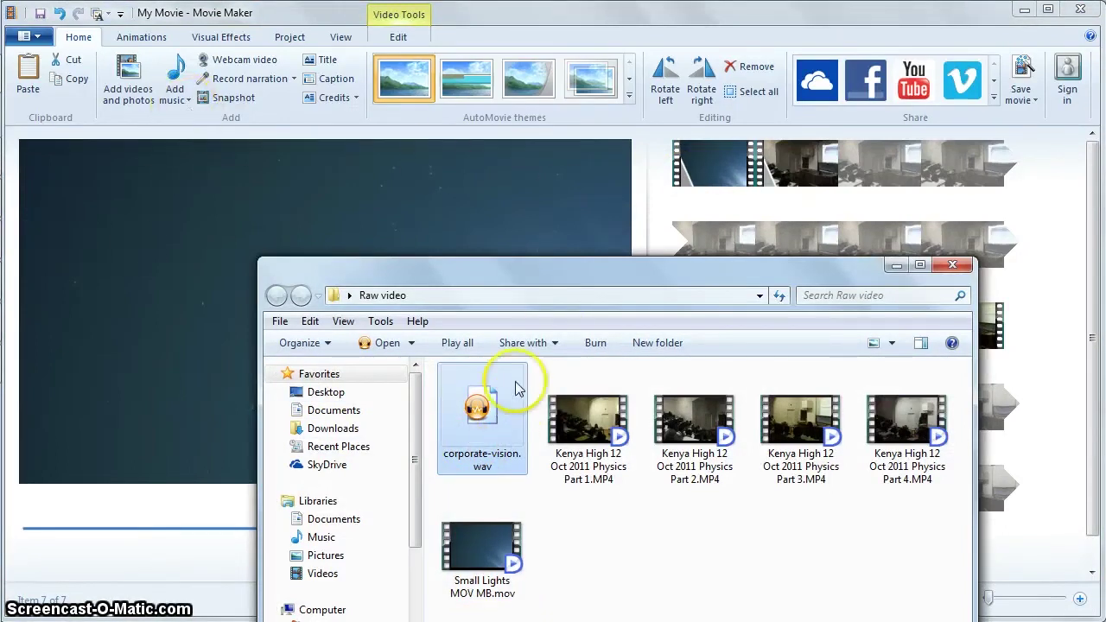
{"action": "left_click", "coordinate": [176, 92]}
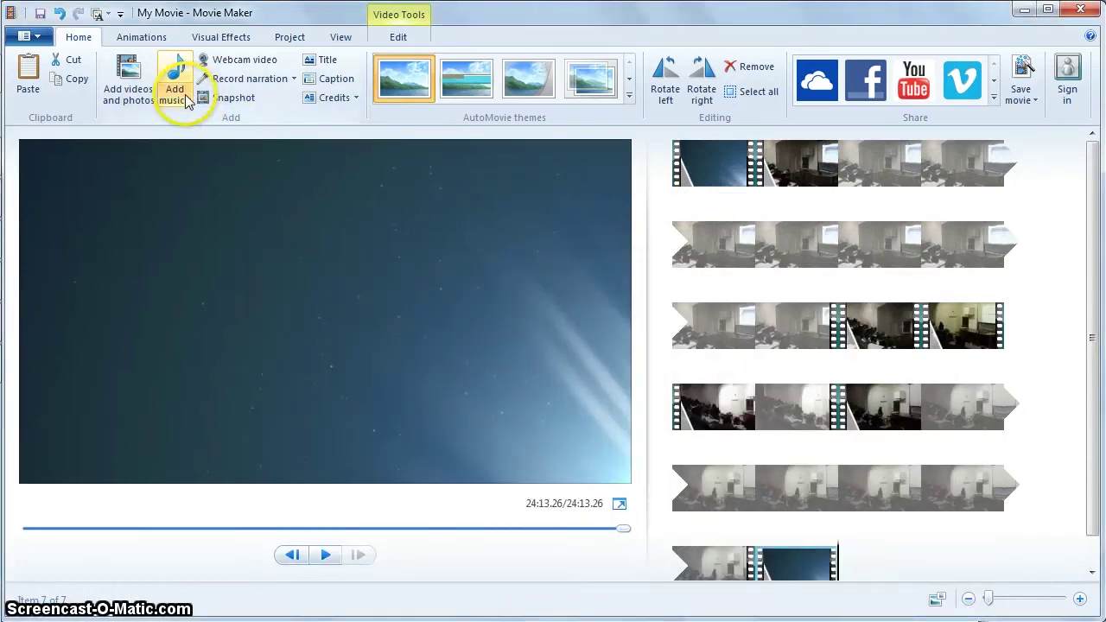
{"action": "left_click", "coordinate": [716, 163]}
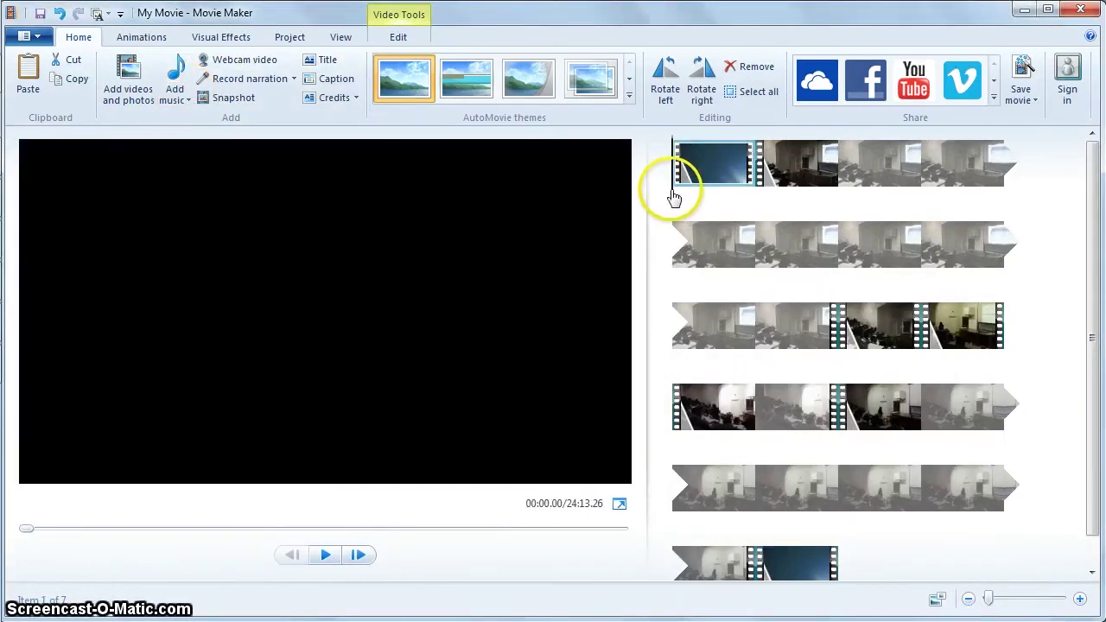
{"action": "left_click", "coordinate": [182, 102]}
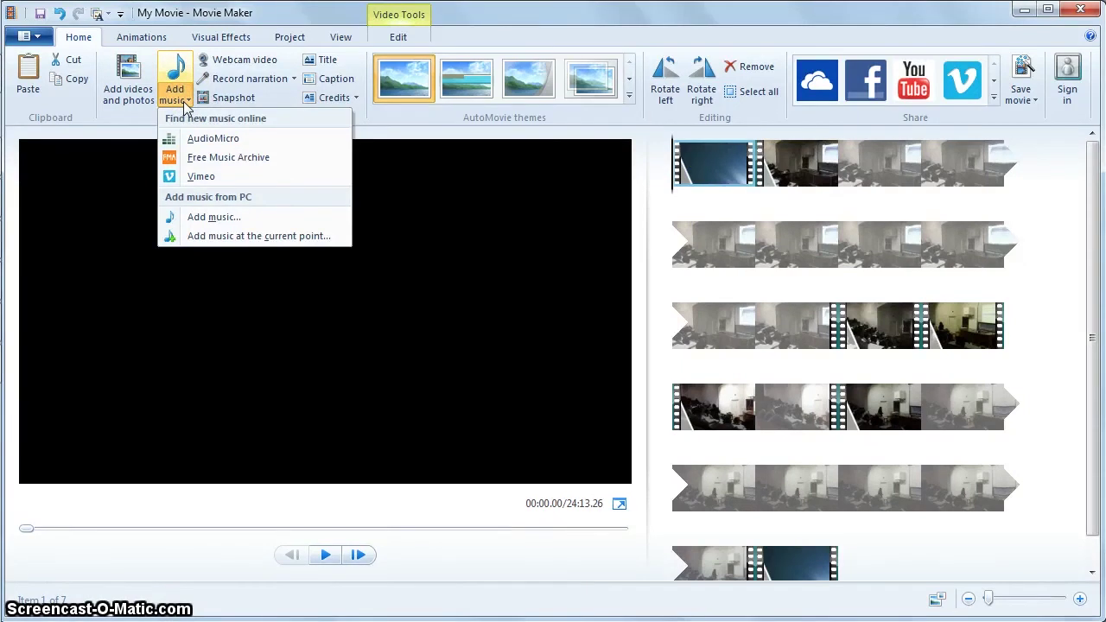
{"action": "left_click", "coordinate": [197, 240]}
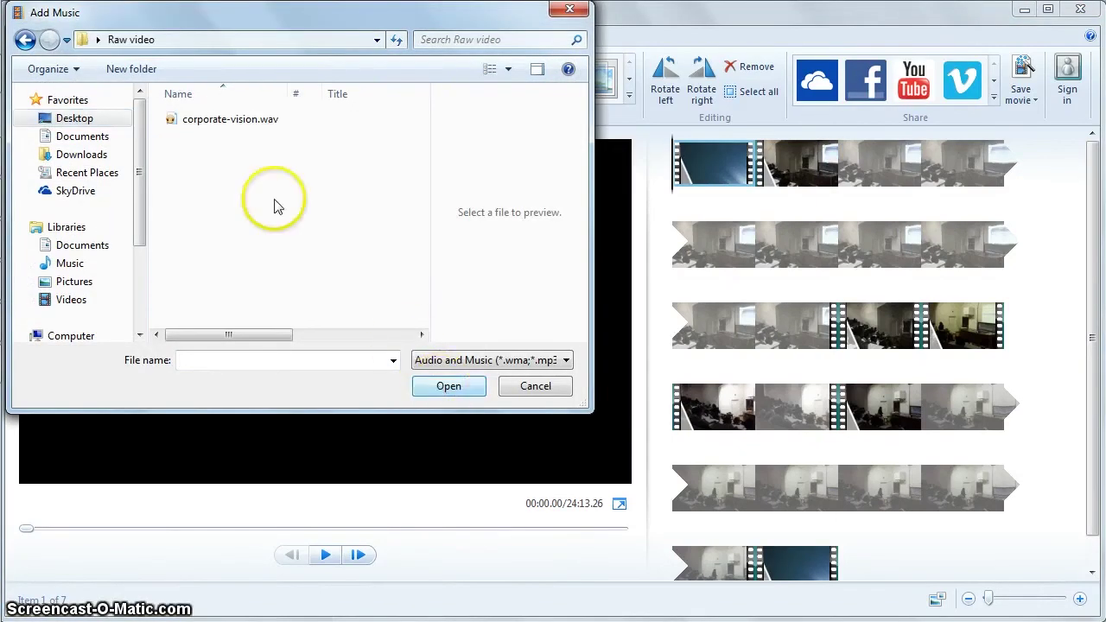
{"action": "left_click", "coordinate": [238, 122]}
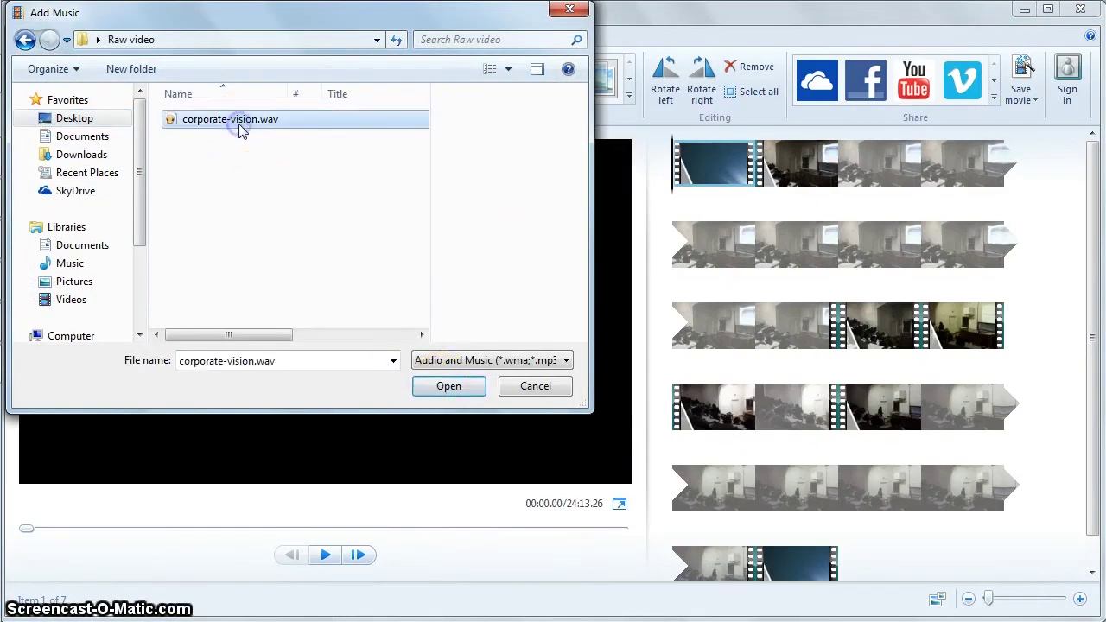
{"action": "left_click", "coordinate": [429, 390]}
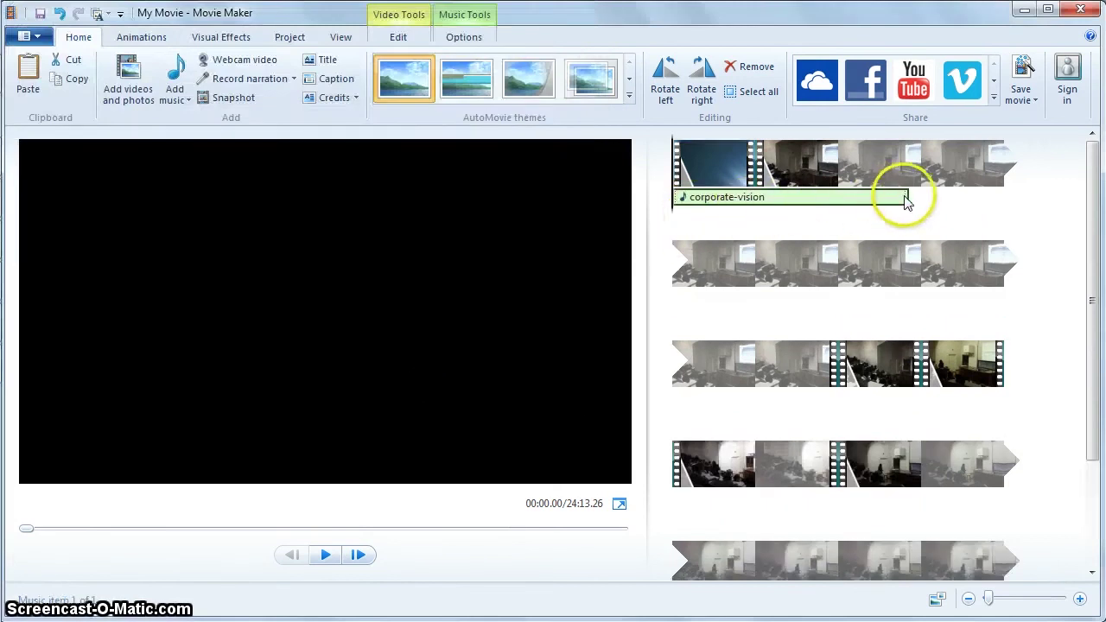
Step: Set the corporate-vision music's end point to about 9.10 s, where the opening Small Lights clip gives way to Part 1
{"action": "left_click", "coordinate": [778, 197]}
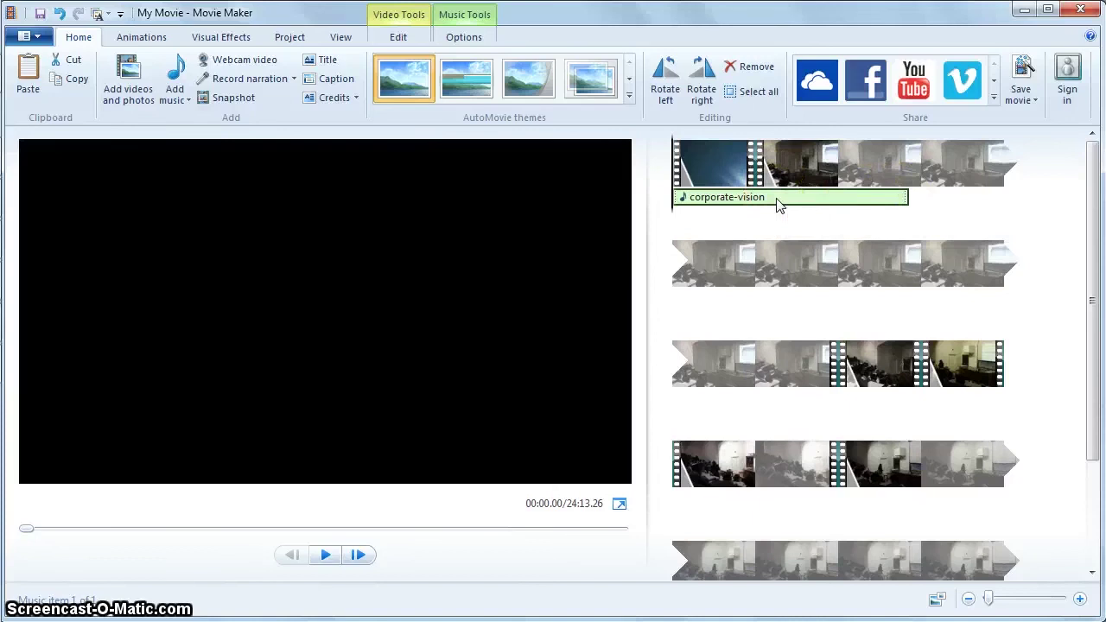
{"action": "double_click", "coordinate": [778, 199]}
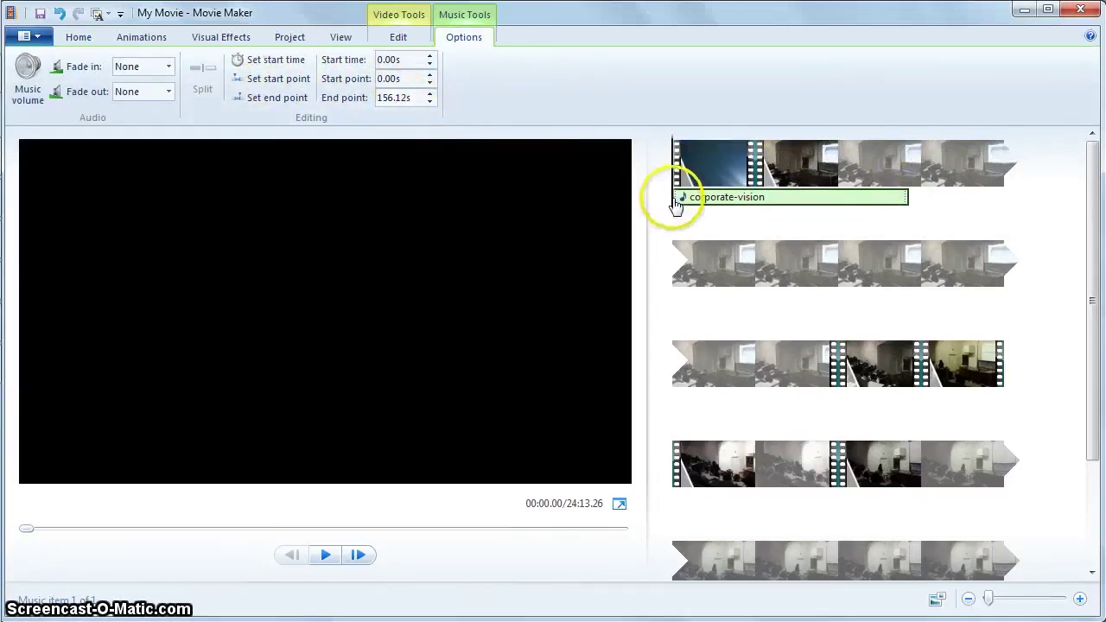
{"action": "left_click_drag", "start_coordinate": [677, 201], "coordinate": [761, 204]}
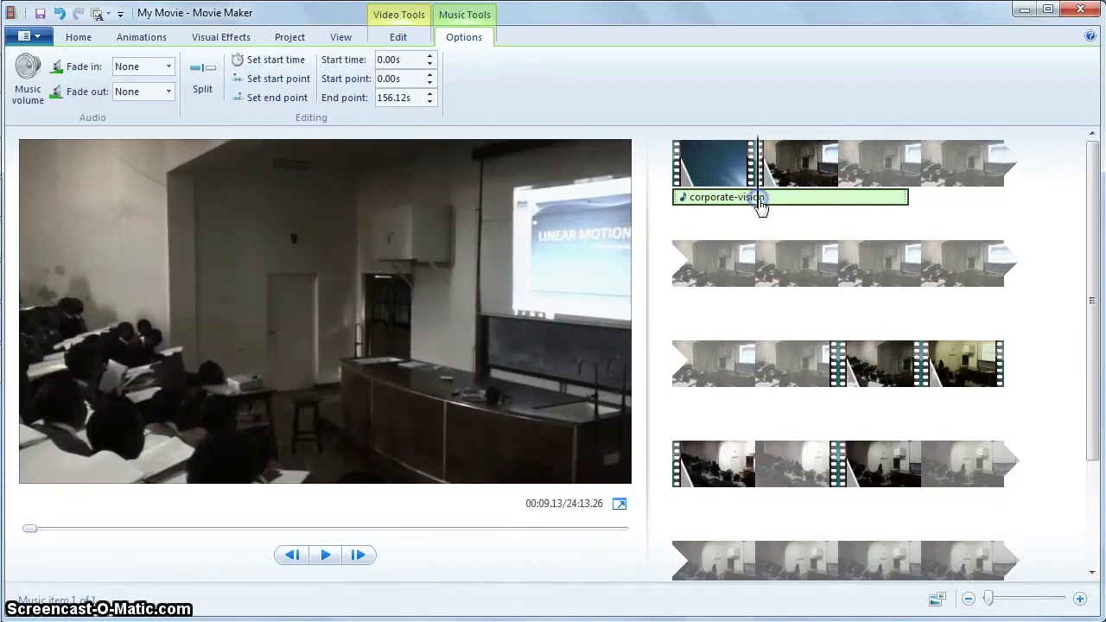
{"action": "left_click", "coordinate": [348, 101]}
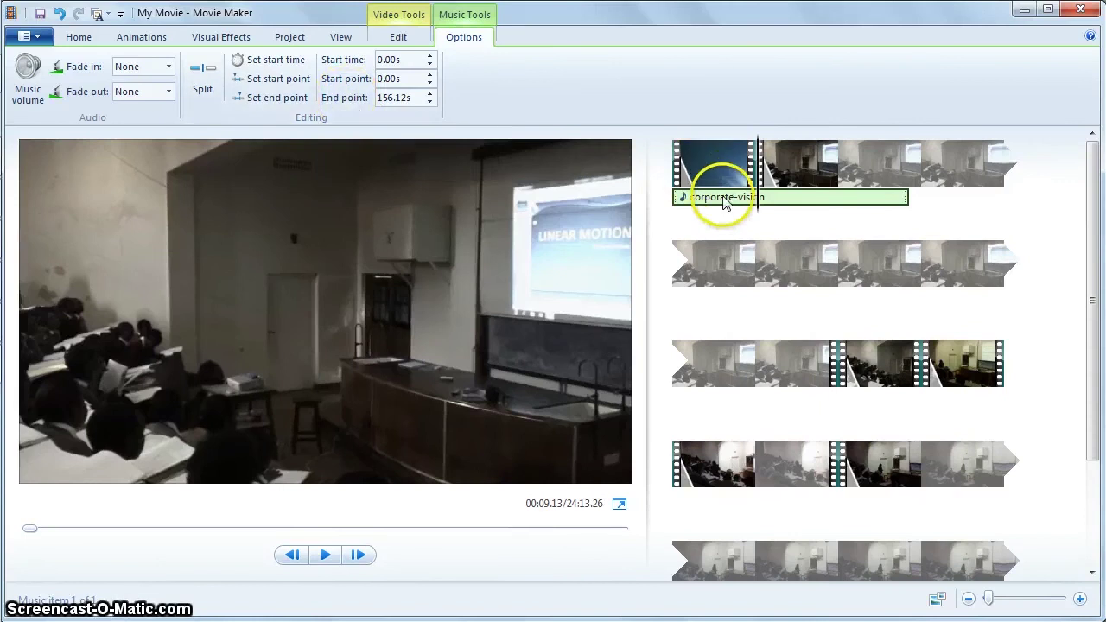
{"action": "left_click", "coordinate": [273, 98]}
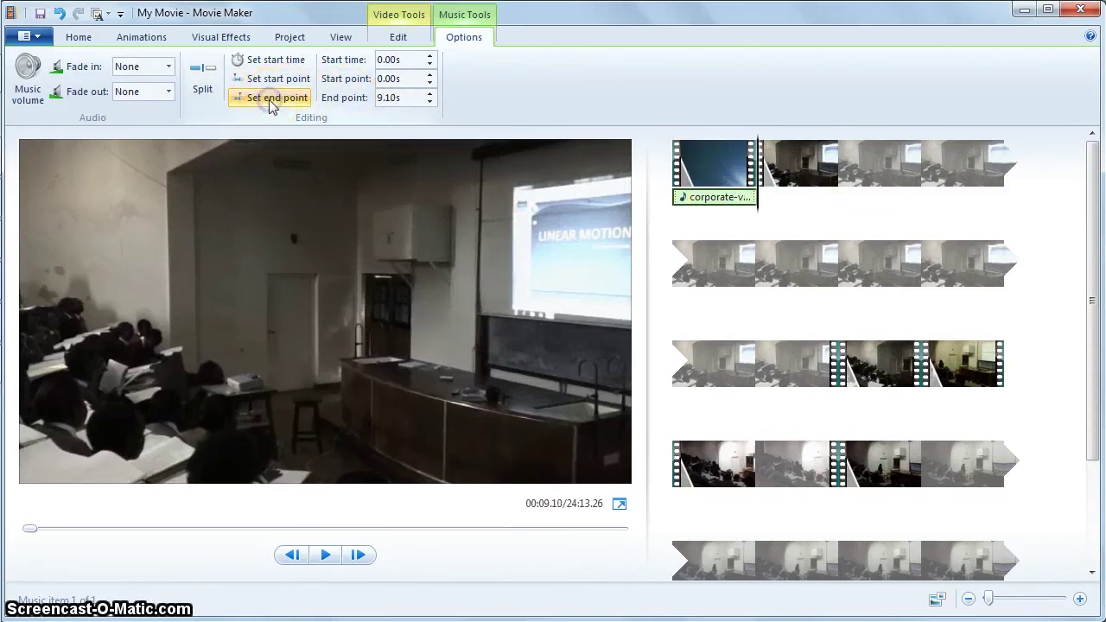
Step: Set the corporate-vision music's fade out to Medium and its fade in to Fast
{"action": "left_click", "coordinate": [169, 92]}
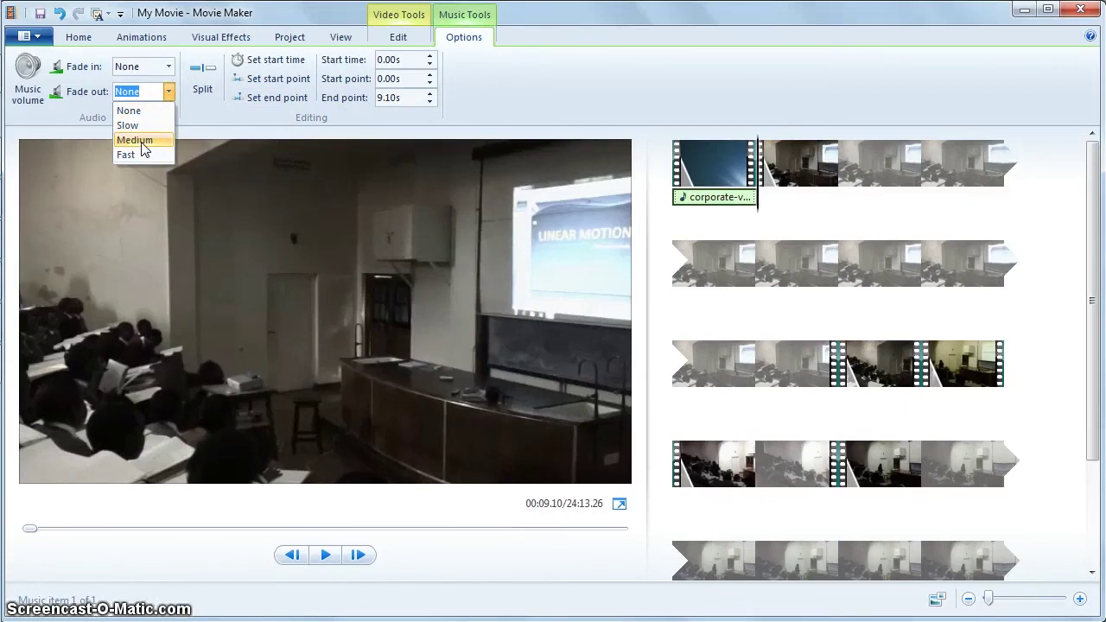
{"action": "left_click", "coordinate": [141, 145]}
{"action": "left_click", "coordinate": [724, 202]}
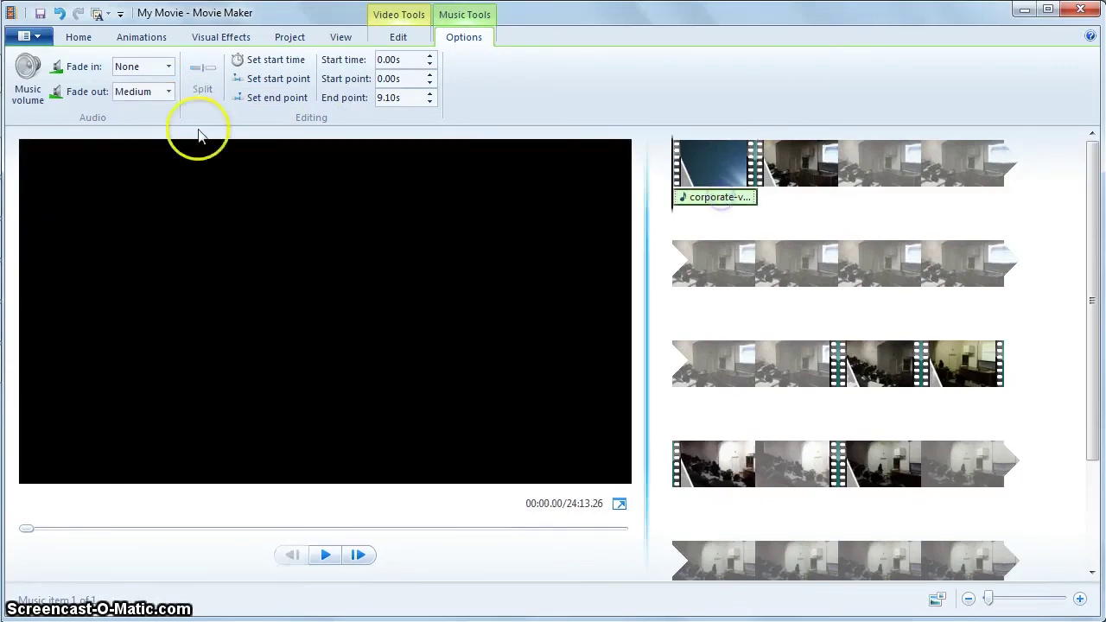
{"action": "left_click", "coordinate": [155, 66]}
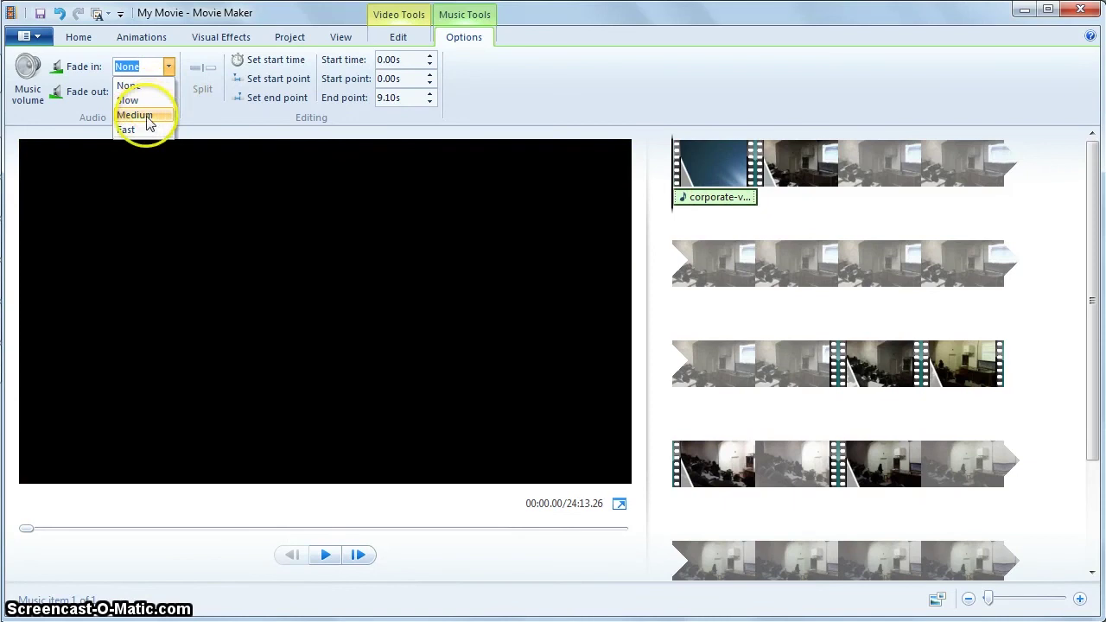
{"action": "left_click", "coordinate": [145, 131]}
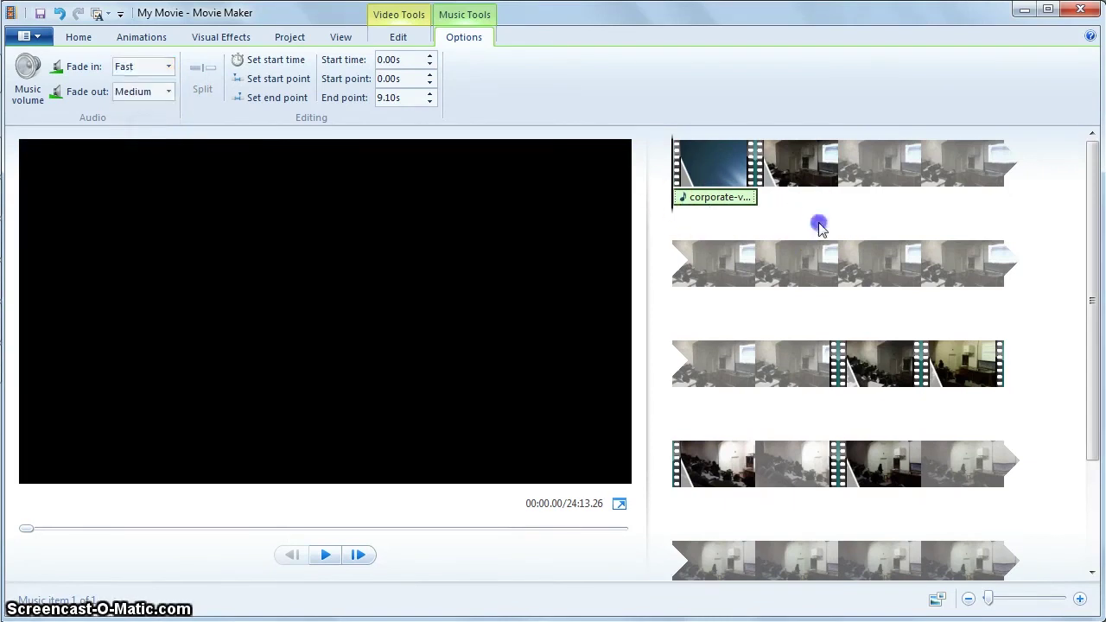
{"action": "scroll", "coordinate": [819, 223], "scroll_direction": "down", "scroll_amount": 1}
{"action": "scroll", "coordinate": [729, 250], "scroll_direction": "up", "scroll_amount": 1}
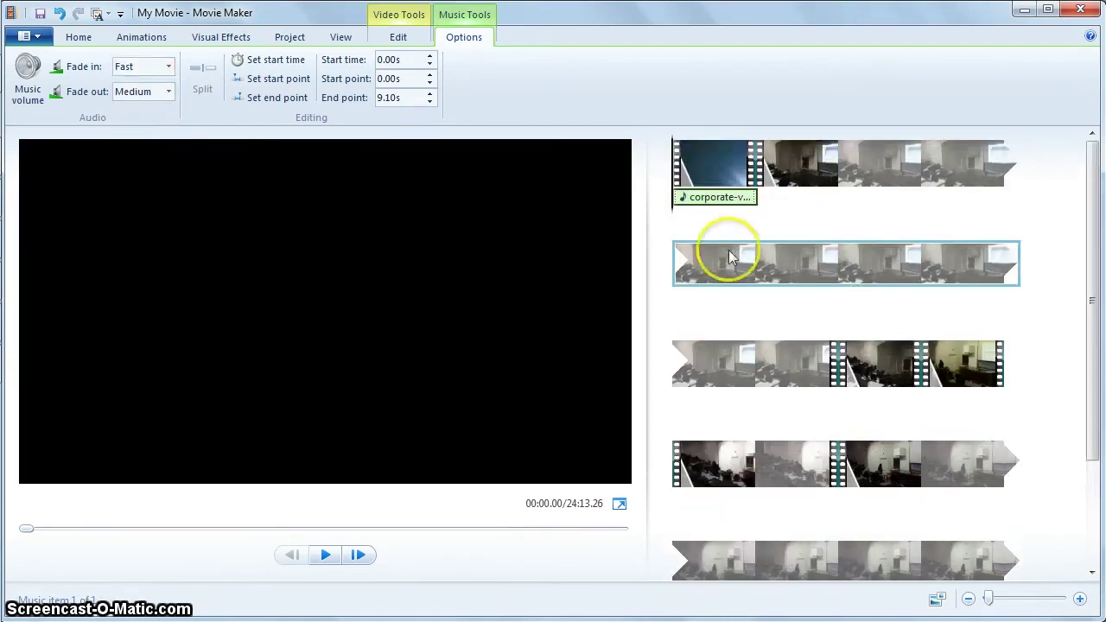
Step: Play the opening of the movie to check how the corporate-vision music ends as Part 1 begins
{"action": "left_click", "coordinate": [327, 556]}
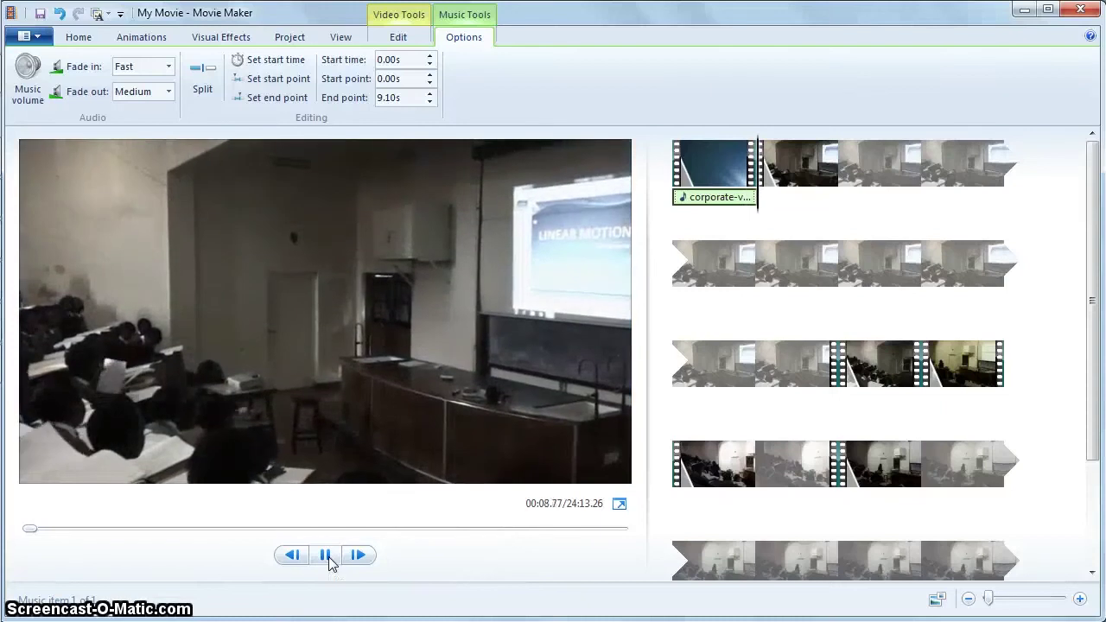
{"action": "left_click", "coordinate": [327, 557]}
{"action": "left_click", "coordinate": [741, 199]}
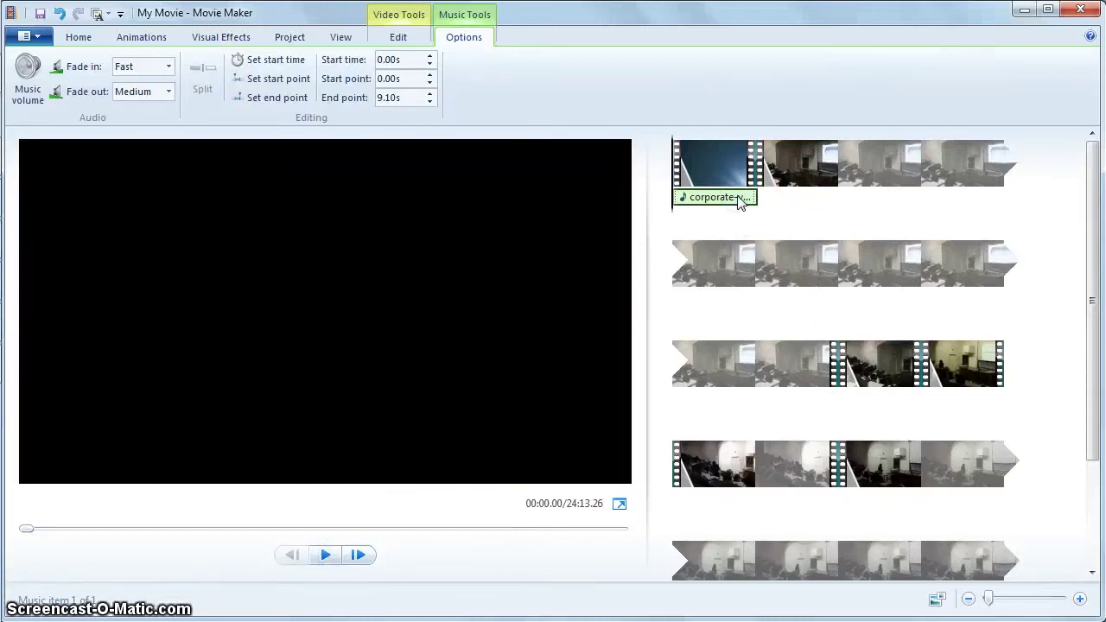
Step: Try extending the corporate-vision music's end point, first to 9.11 s and again to 156.12 s
{"action": "left_click", "coordinate": [429, 94]}
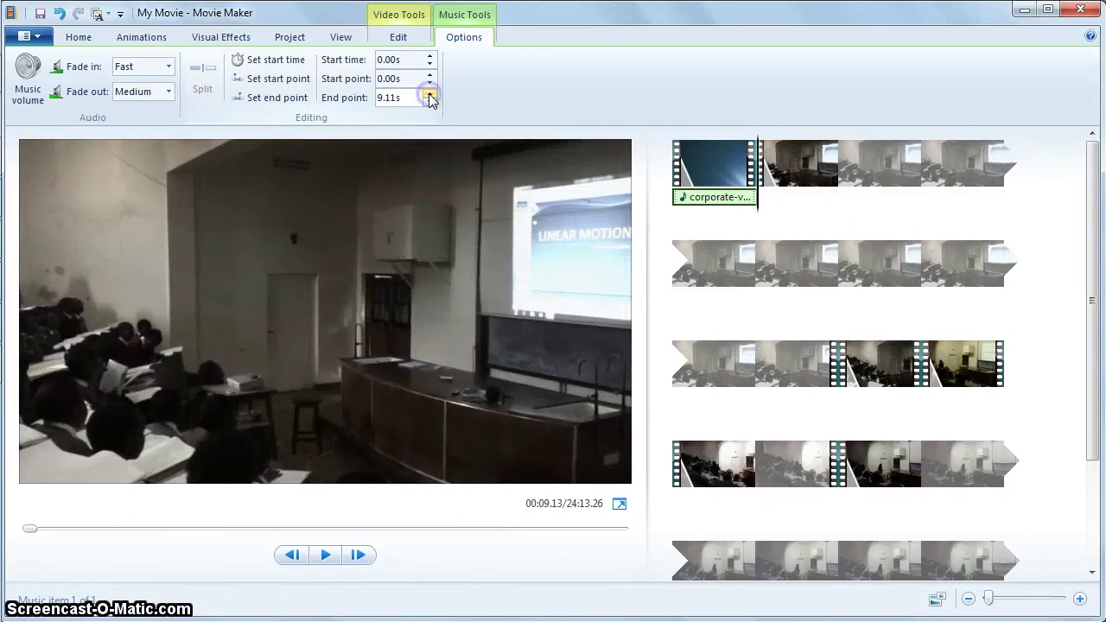
{"action": "left_click", "coordinate": [711, 207]}
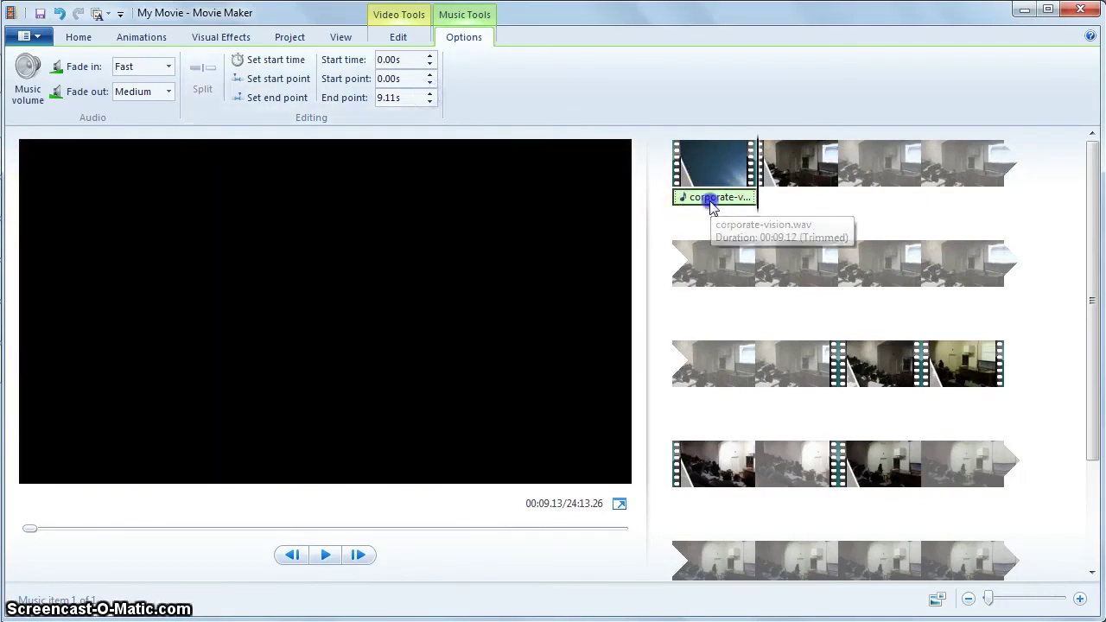
{"action": "left_click", "coordinate": [430, 101]}
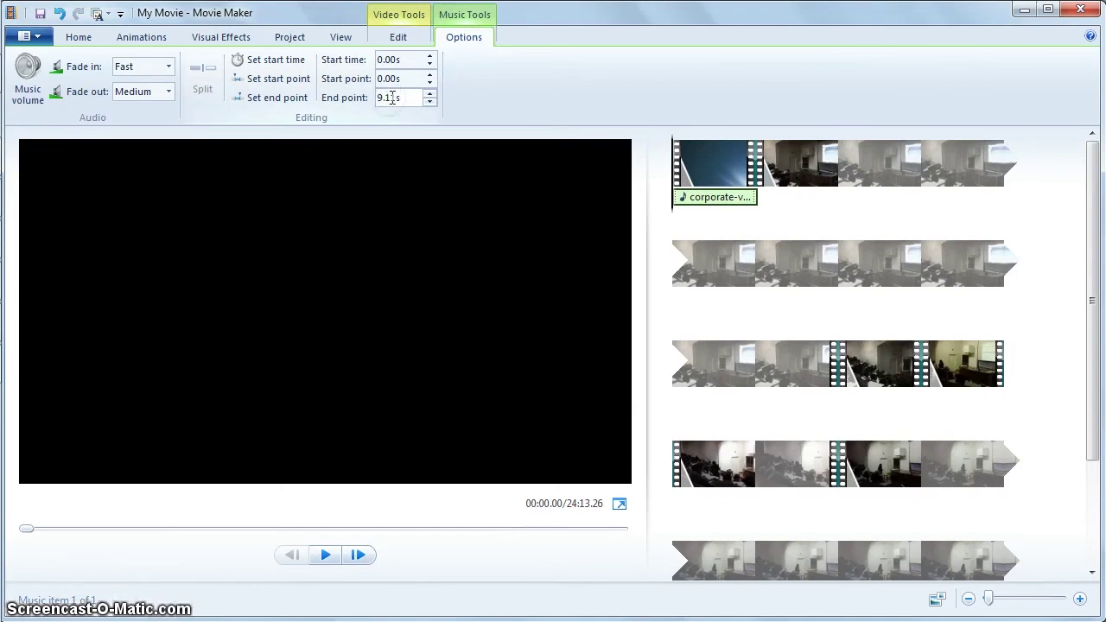
{"action": "left_click_drag", "start_coordinate": [390, 98], "coordinate": [377, 97]}
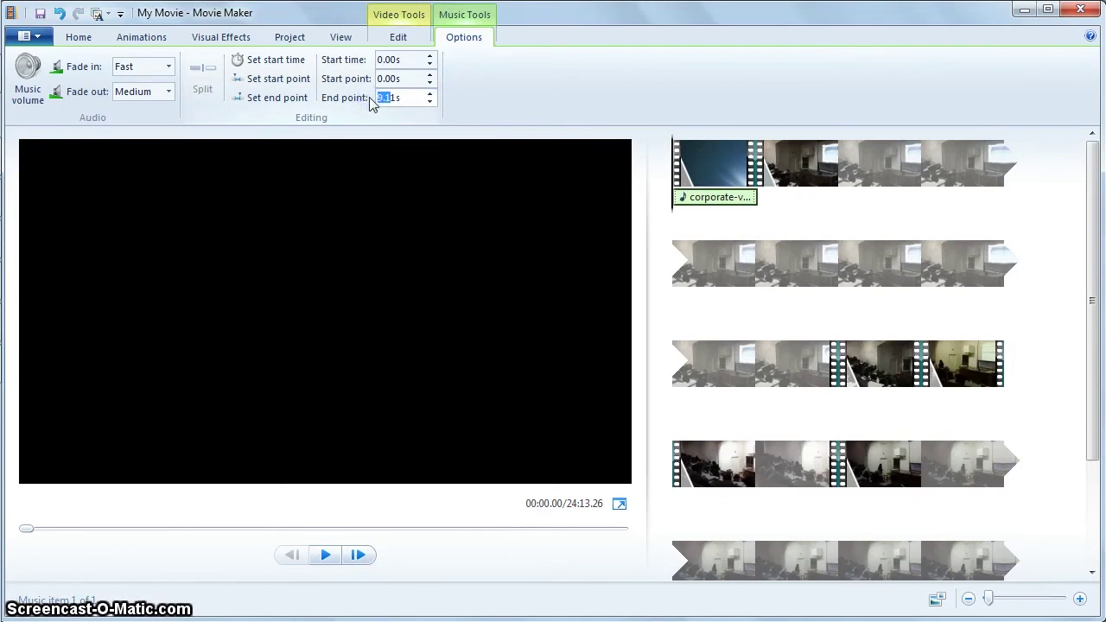
{"action": "type", "text": "156.12"}
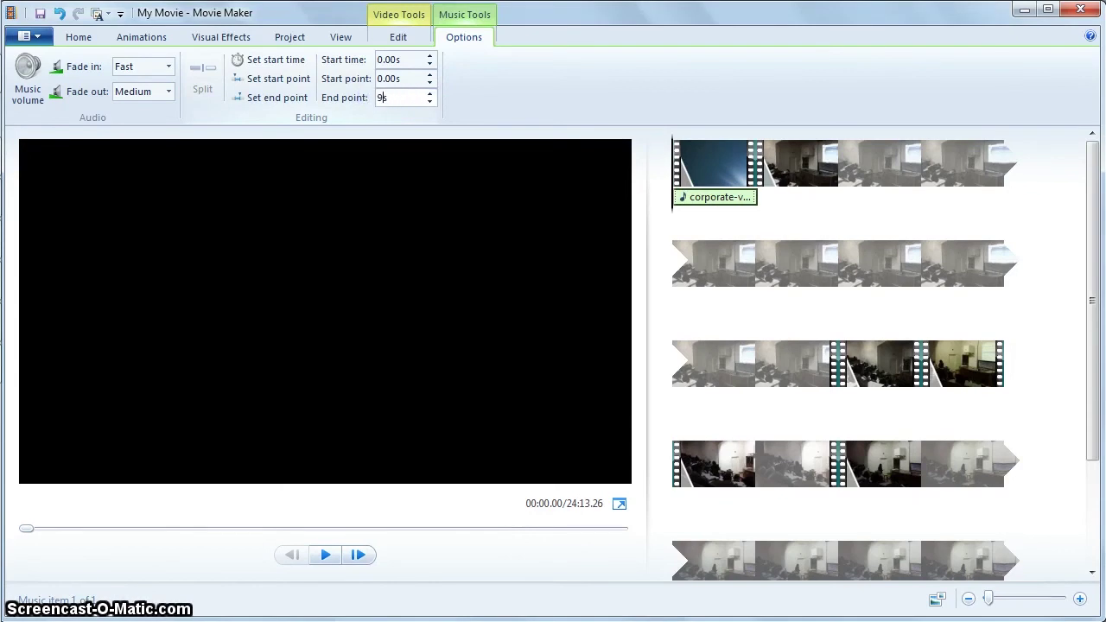
{"action": "key", "text": "Return"}
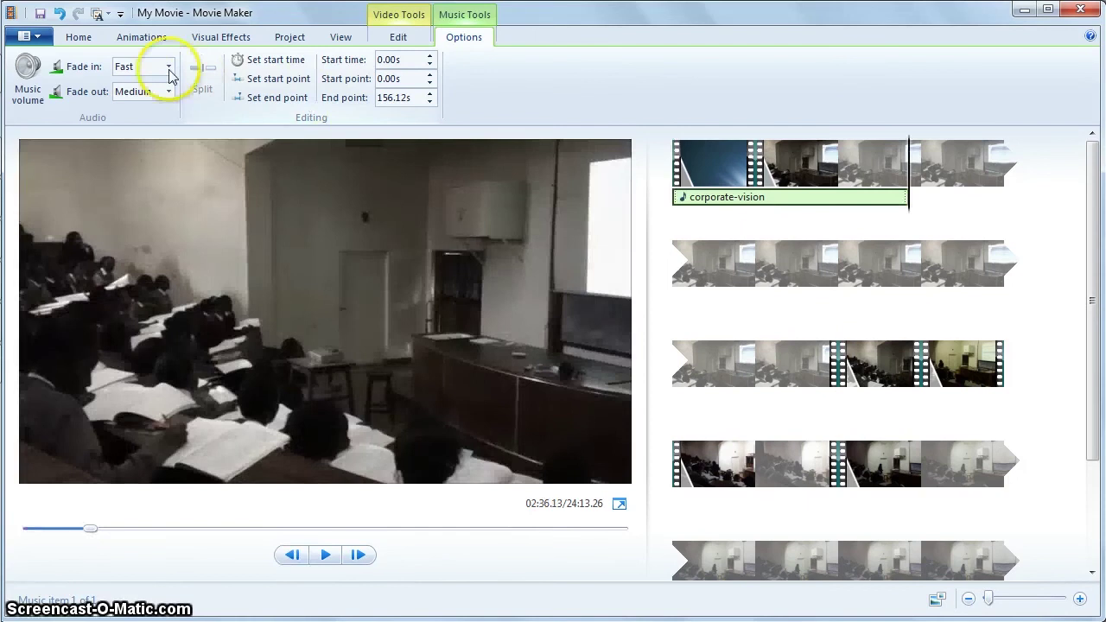
Step: Set the opening corporate-vision music's end point to 10.00 s
{"action": "left_click_drag", "start_coordinate": [382, 98], "coordinate": [406, 102]}
{"action": "left_click", "coordinate": [382, 99]}
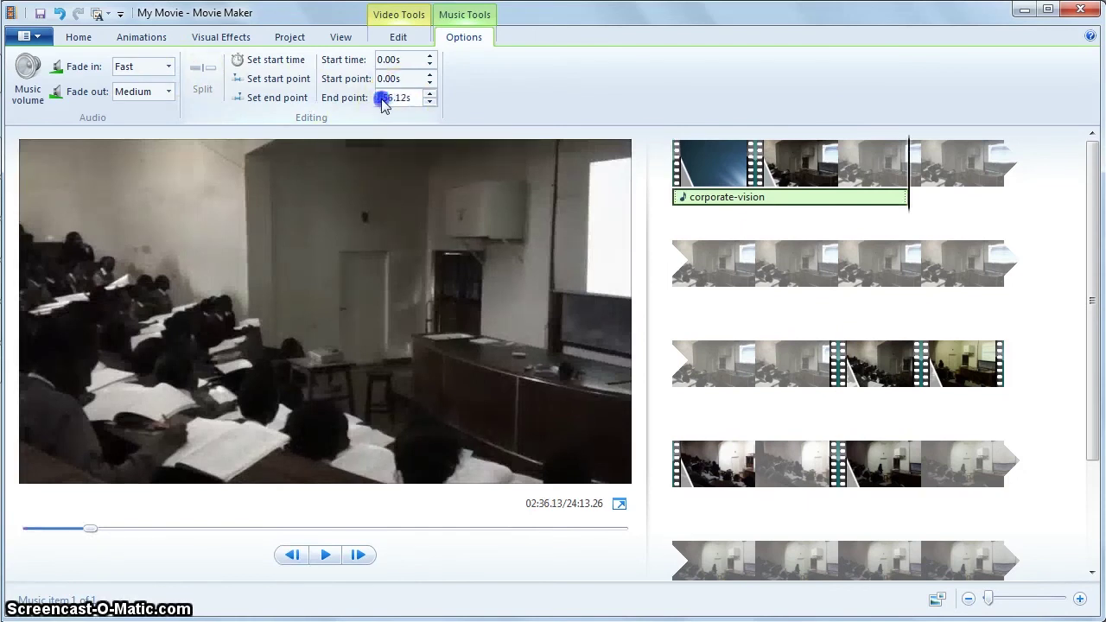
{"action": "type", "text": "10.00s"}
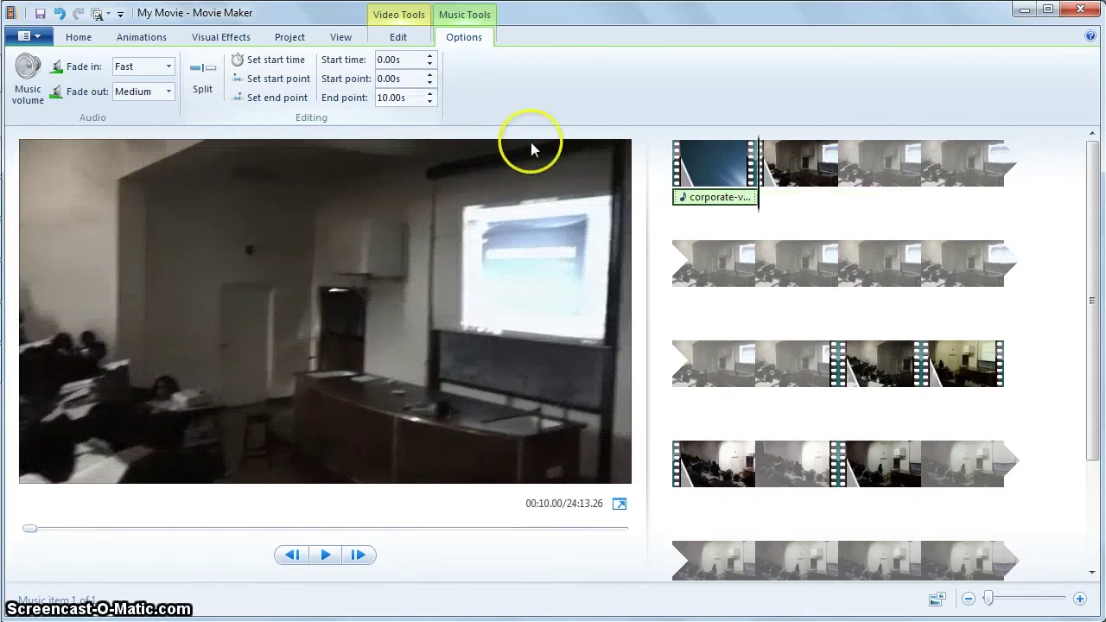
{"action": "left_click", "coordinate": [803, 197]}
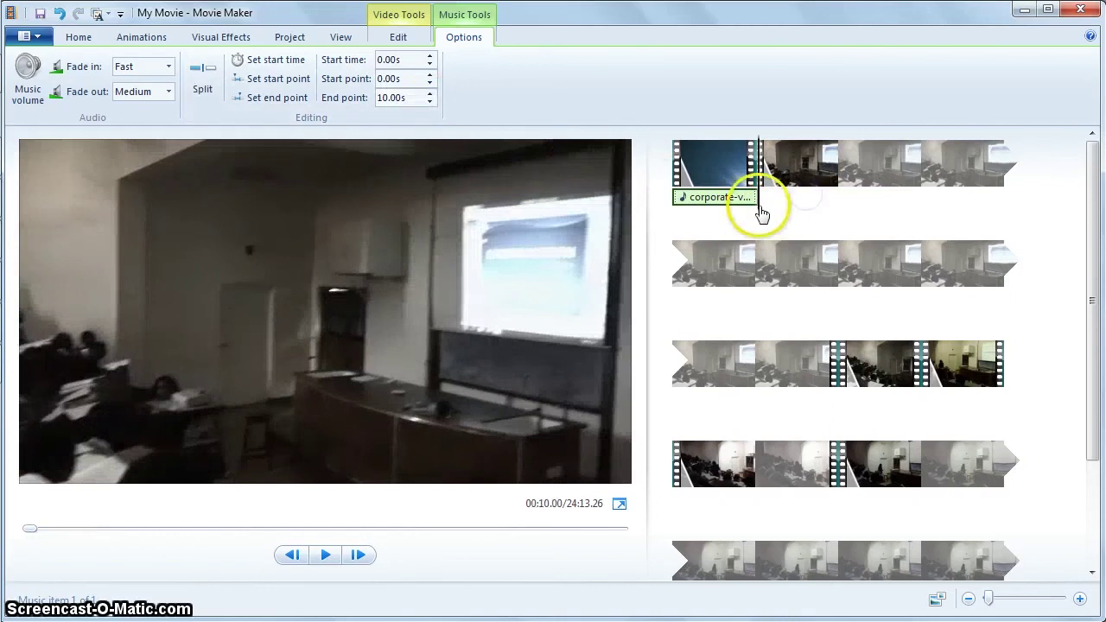
{"action": "left_click", "coordinate": [802, 254]}
Step: Copy the opening corporate-vision music and paste it at the start of the closing Small Lights clip, at about 24:05.10
{"action": "left_click", "coordinate": [703, 195]}
{"action": "right_click", "coordinate": [702, 199]}
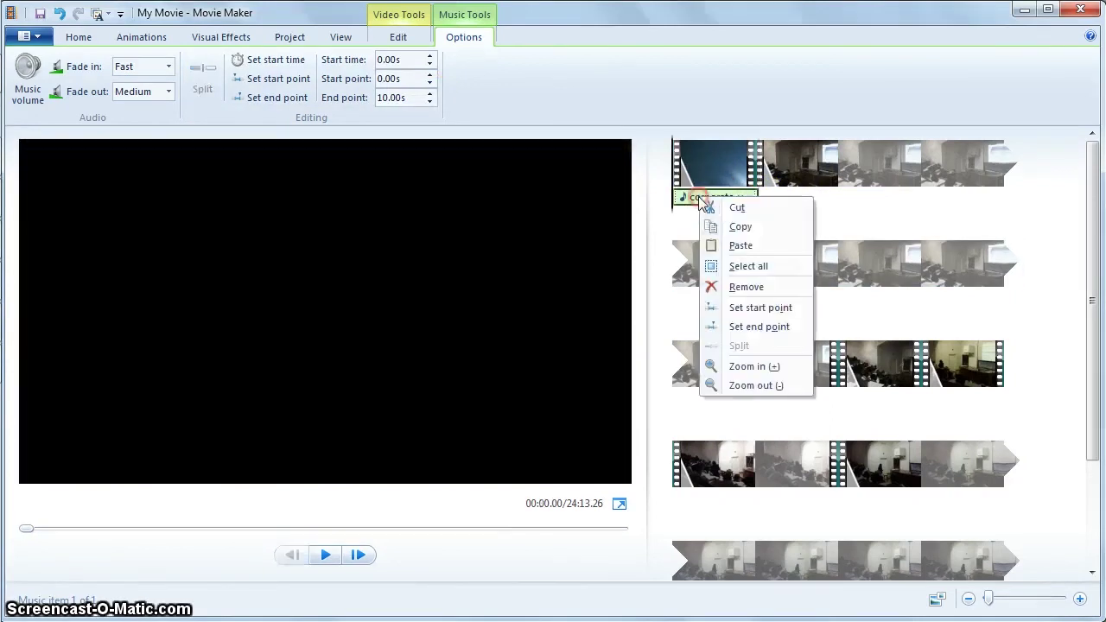
{"action": "left_click", "coordinate": [747, 227]}
{"action": "scroll", "coordinate": [790, 210], "scroll_direction": "down", "scroll_amount": 3}
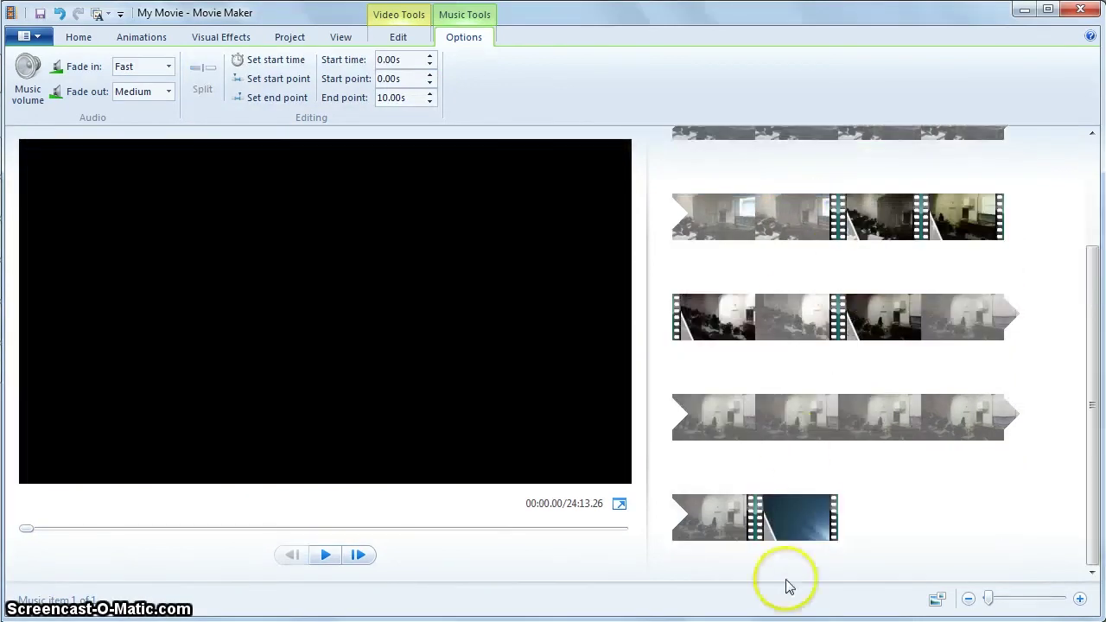
{"action": "left_click", "coordinate": [759, 530]}
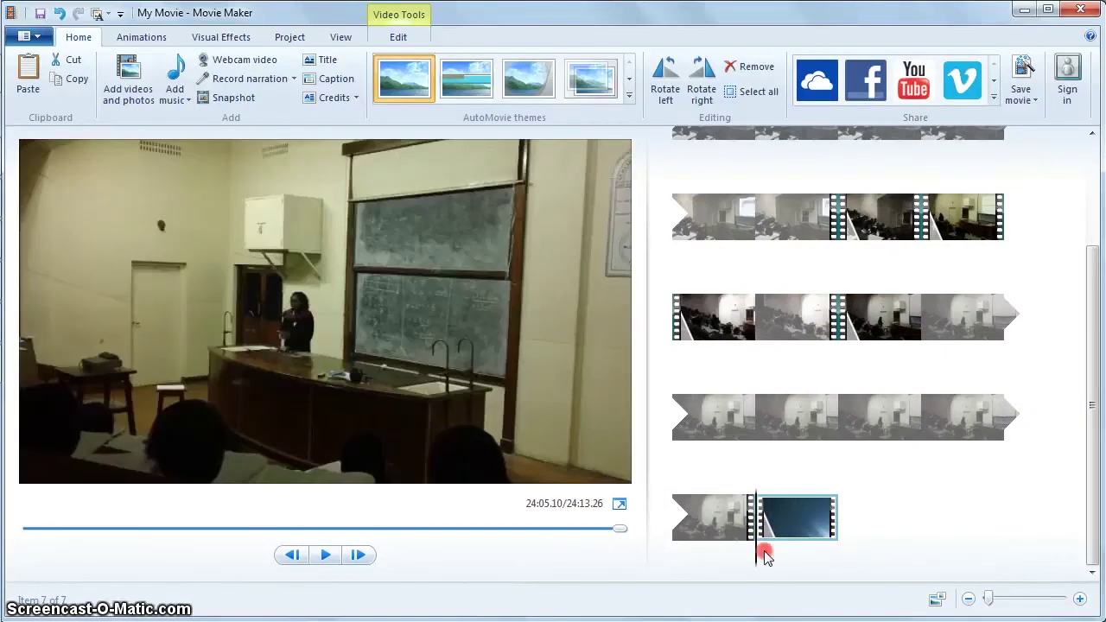
{"action": "right_click", "coordinate": [764, 552]}
{"action": "left_click", "coordinate": [783, 562]}
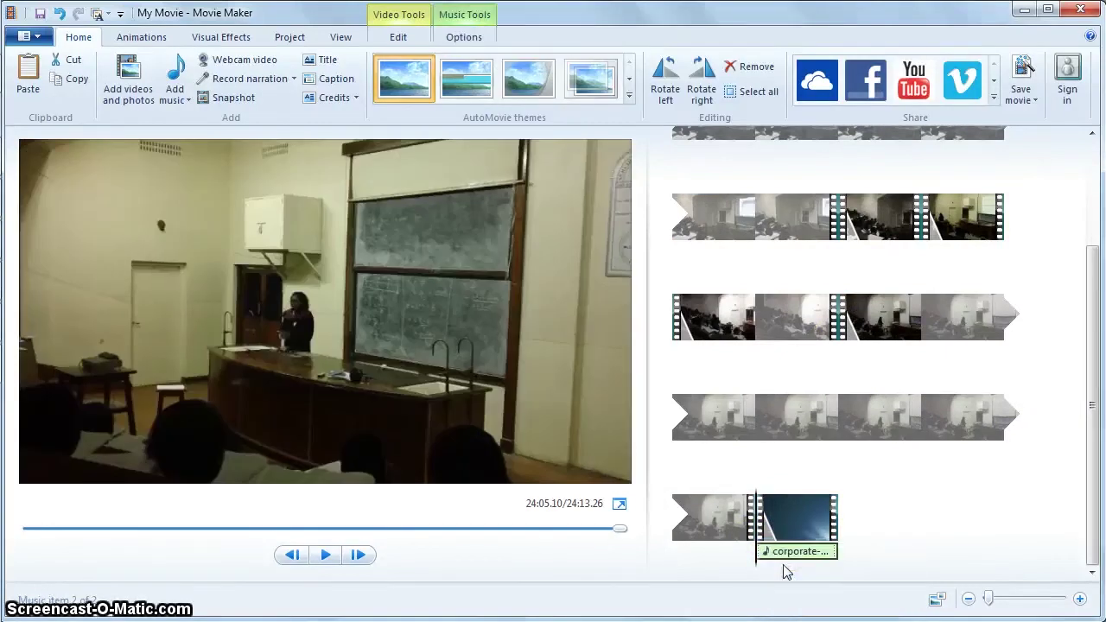
{"action": "left_click", "coordinate": [821, 524]}
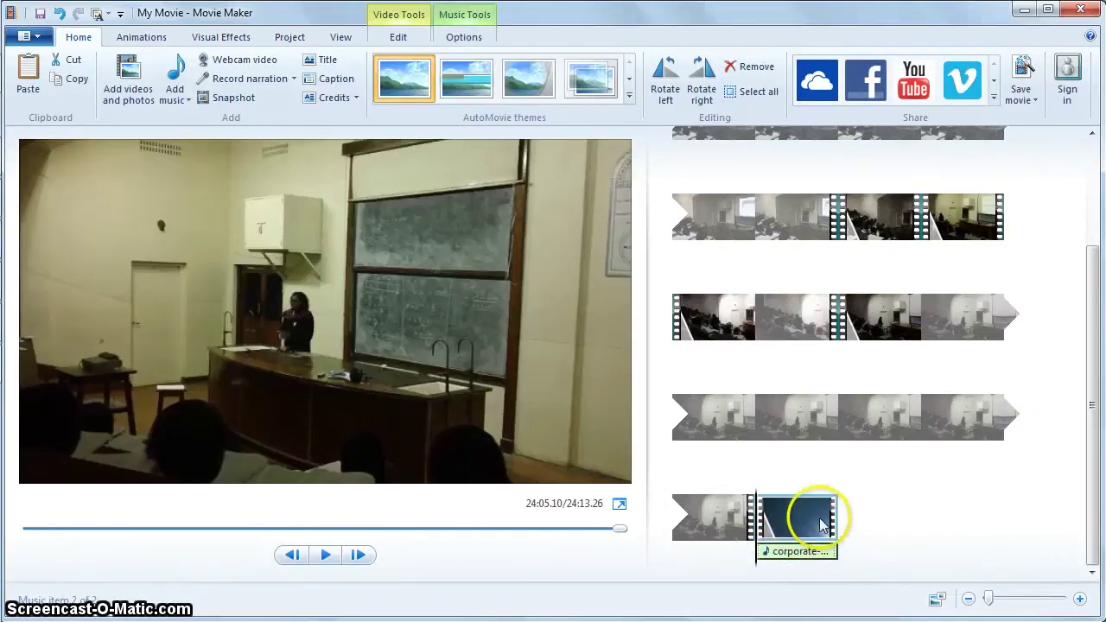
{"action": "left_click", "coordinate": [906, 516]}
{"action": "left_click_drag", "start_coordinate": [767, 550], "coordinate": [798, 555]}
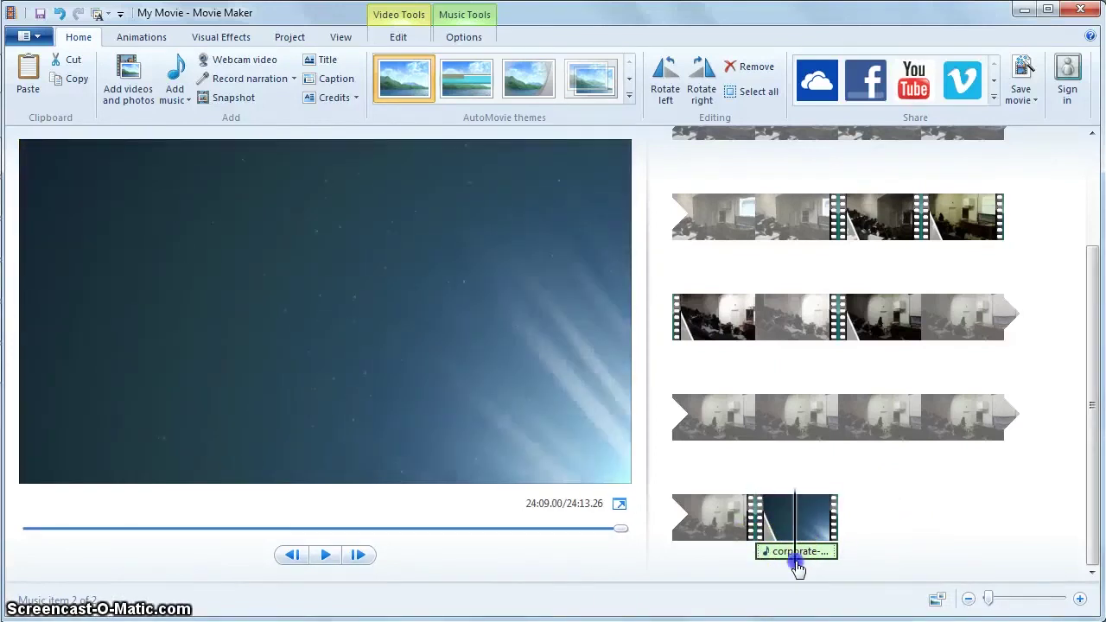
{"action": "scroll", "coordinate": [819, 501], "scroll_direction": "up", "scroll_amount": 2}
{"action": "scroll", "coordinate": [820, 501], "scroll_direction": "down", "scroll_amount": 2}
{"action": "scroll", "coordinate": [819, 502], "scroll_direction": "up", "scroll_amount": 2}
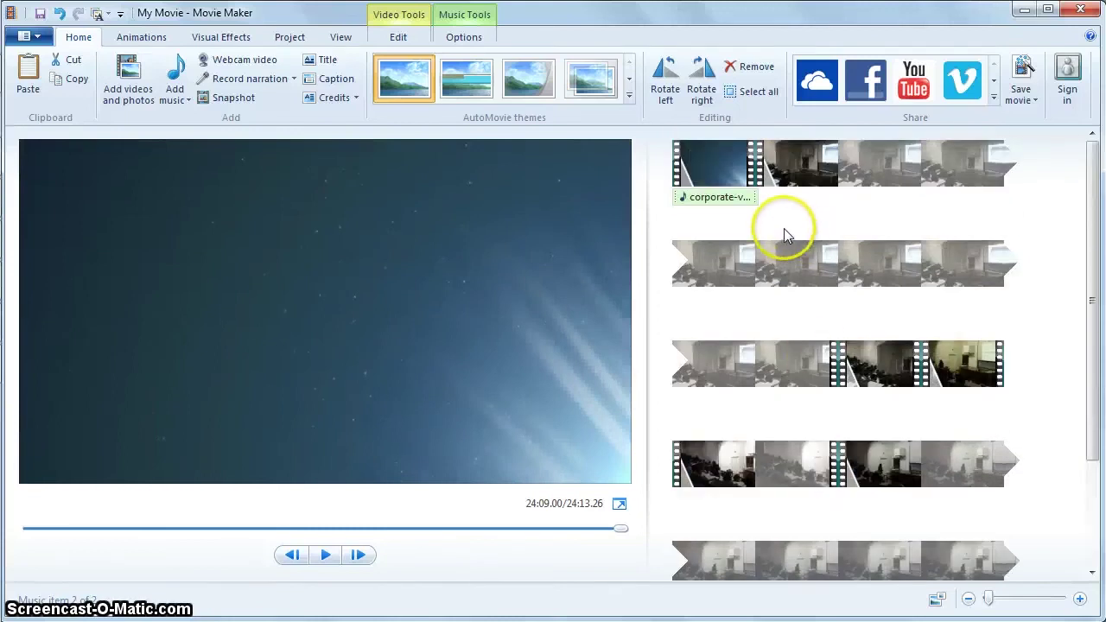
Step: Switch to Movie Maker case Study.docx in Word and copy the title lines Kenya High school, Physics Lesson and October 12, 2011
{"action": "key", "text": "alt+Tab"}
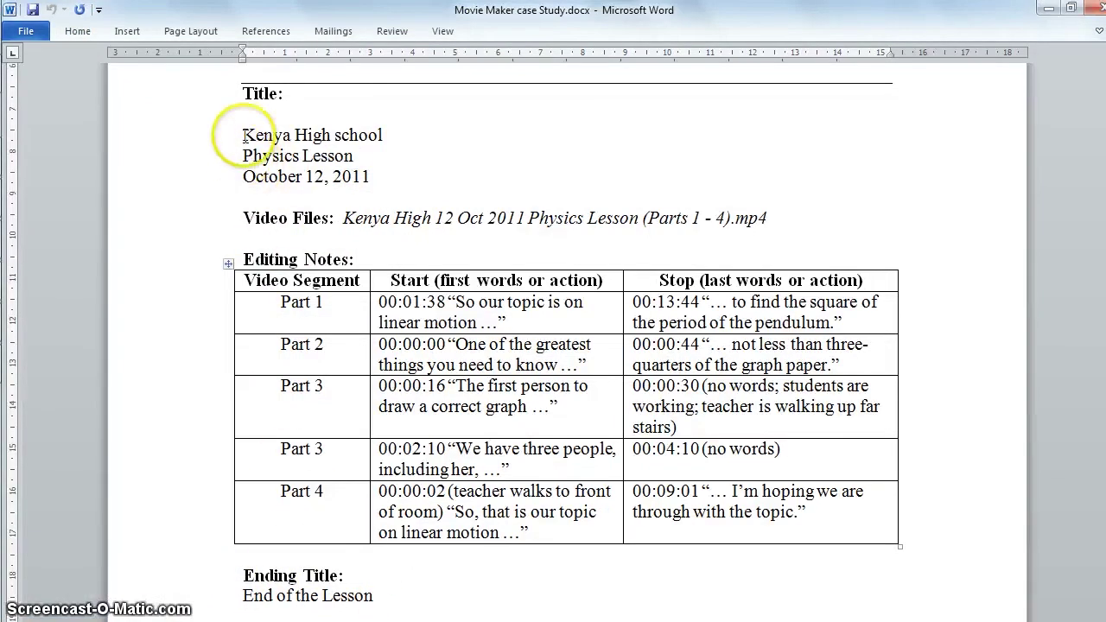
{"action": "left_click_drag", "start_coordinate": [241, 135], "coordinate": [375, 172]}
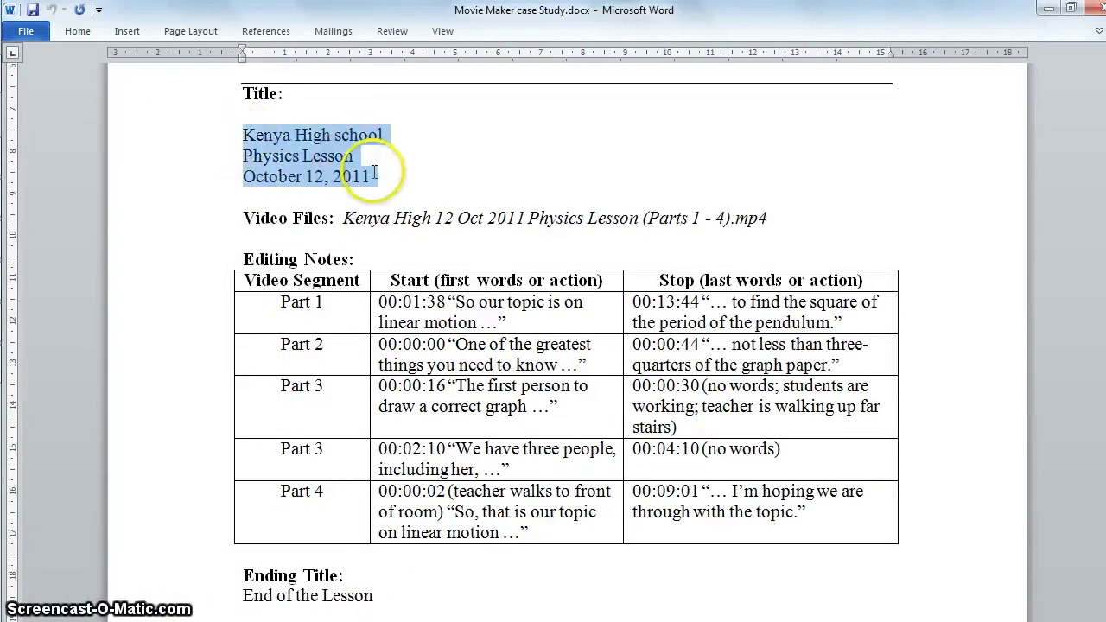
{"action": "right_click", "coordinate": [293, 151]}
{"action": "left_click", "coordinate": [185, 178]}
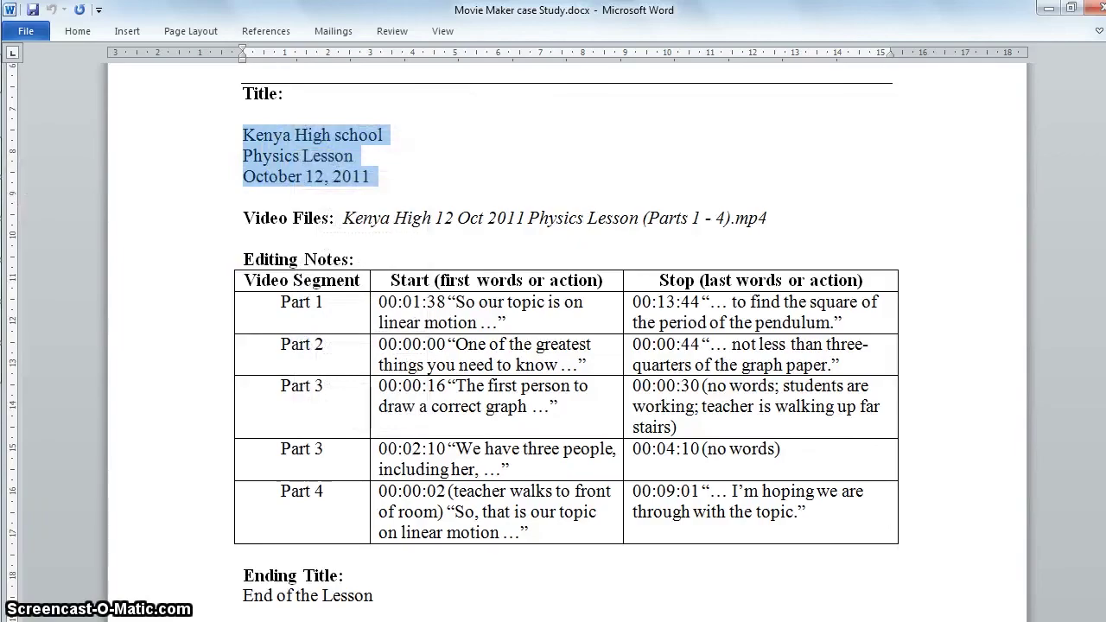
Step: Switch back to Movie Maker, add a caption to the opening Small Lights clip and move it to start at 0.00 s
{"action": "key", "text": "alt+Tab"}
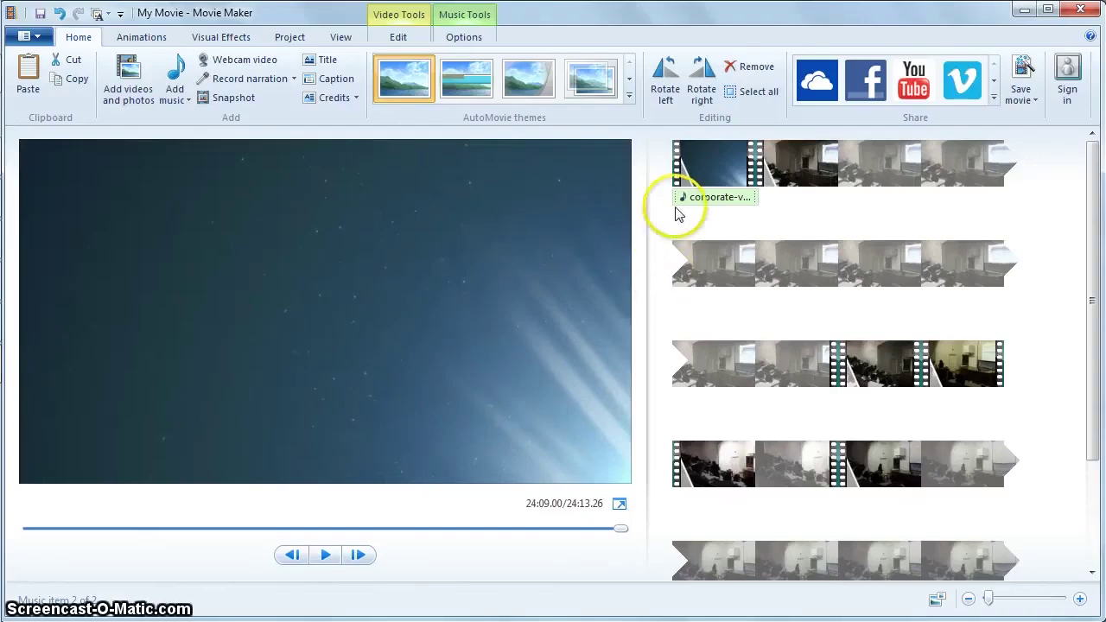
{"action": "left_click", "coordinate": [681, 175]}
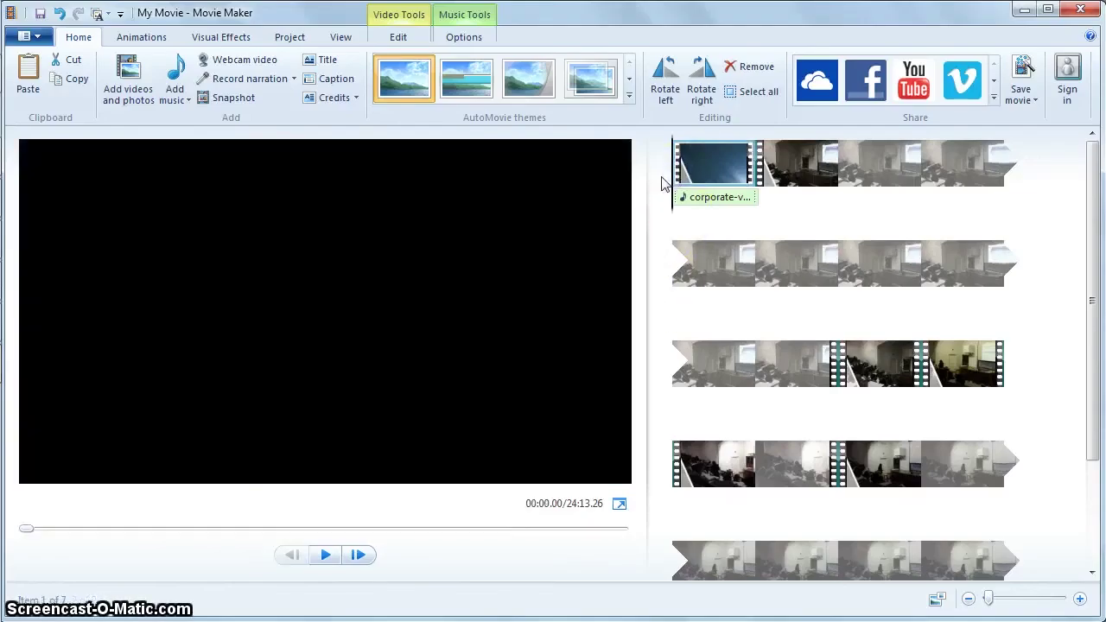
{"action": "left_click", "coordinate": [331, 83]}
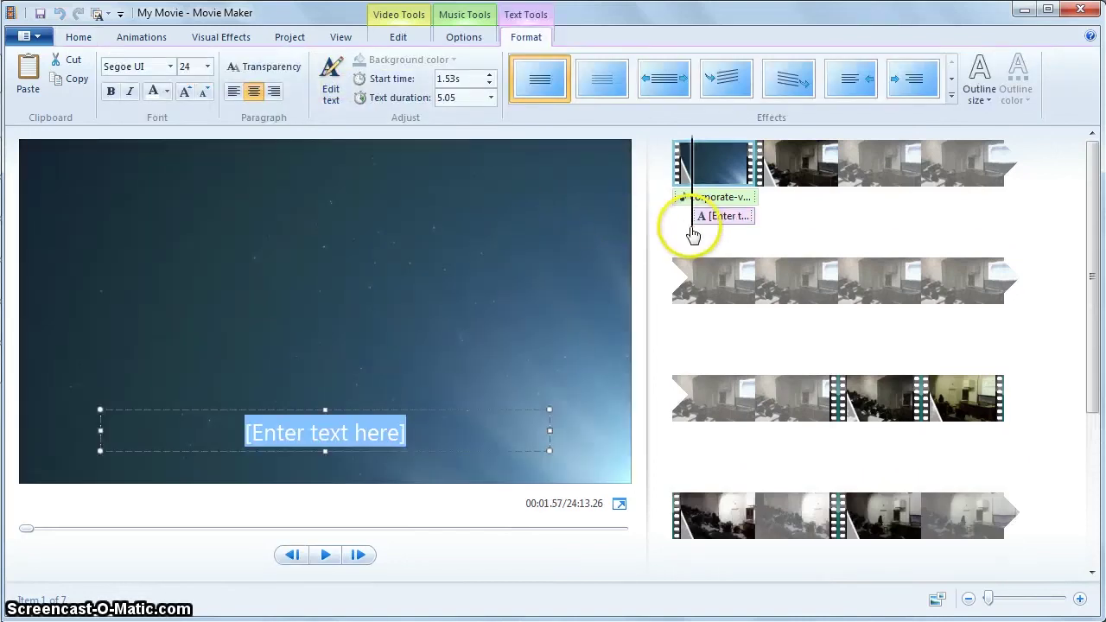
{"action": "left_click", "coordinate": [662, 229]}
{"action": "left_click_drag", "start_coordinate": [708, 217], "coordinate": [680, 225]}
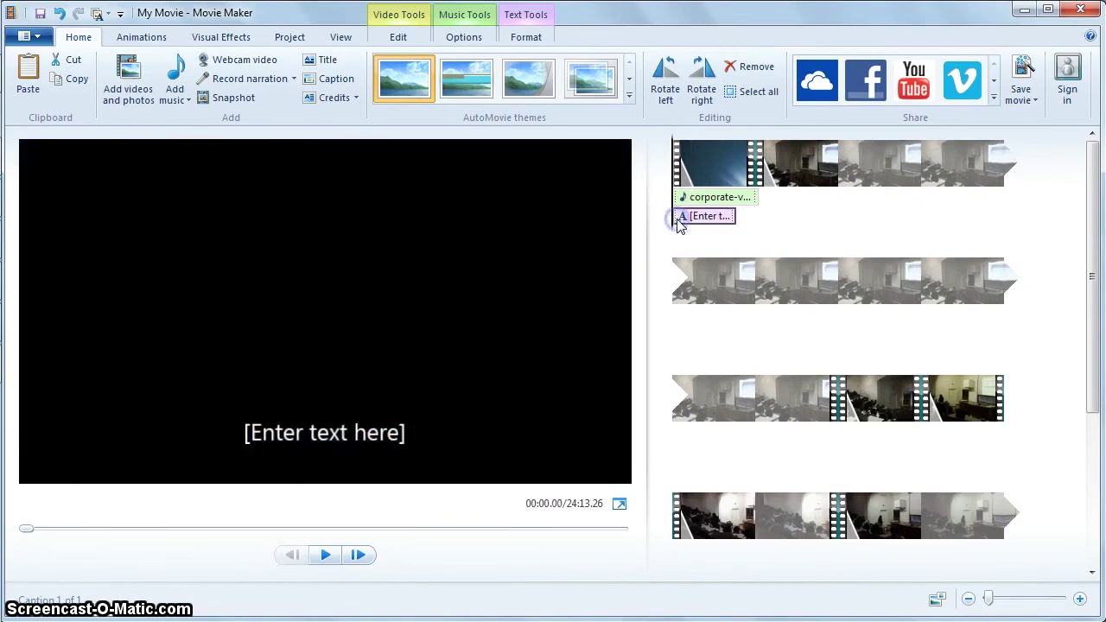
Step: Replace the caption's placeholder text with the copied lines Kenya High school, Physics Lesson and October 12, 2011
{"action": "double_click", "coordinate": [315, 434]}
{"action": "left_click", "coordinate": [403, 432]}
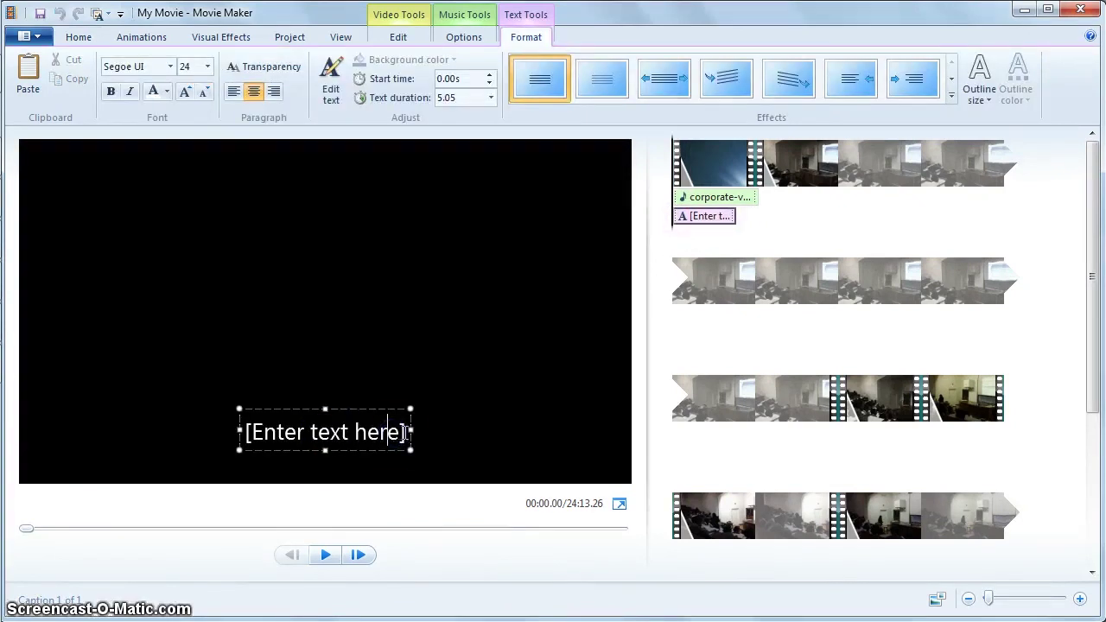
{"action": "left_click_drag", "start_coordinate": [402, 432], "coordinate": [260, 430]}
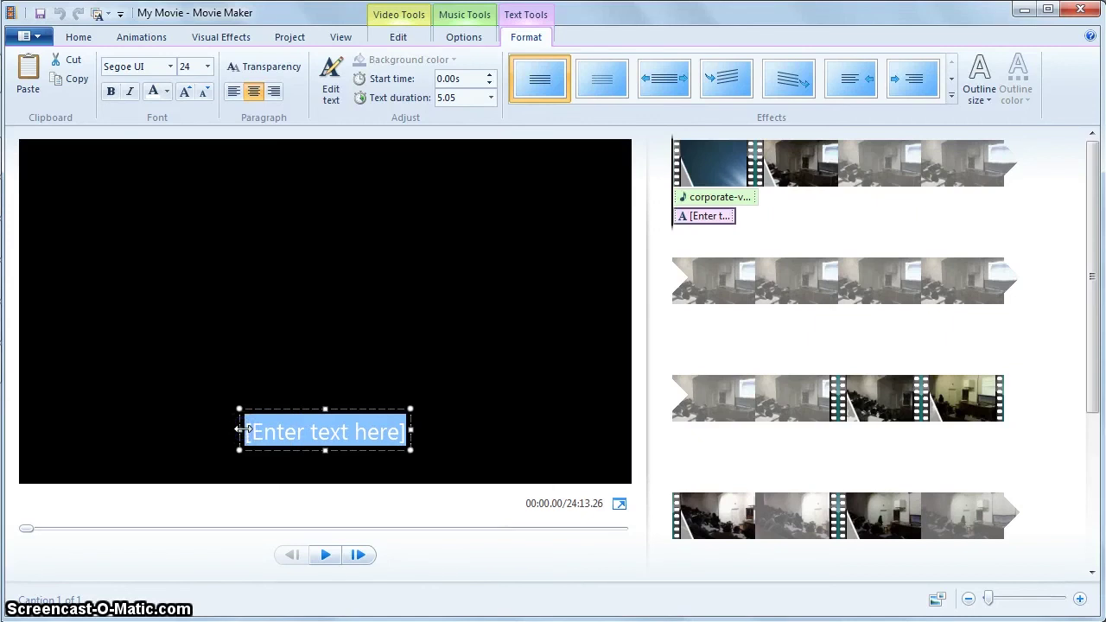
{"action": "key", "text": "ctrl+v"}
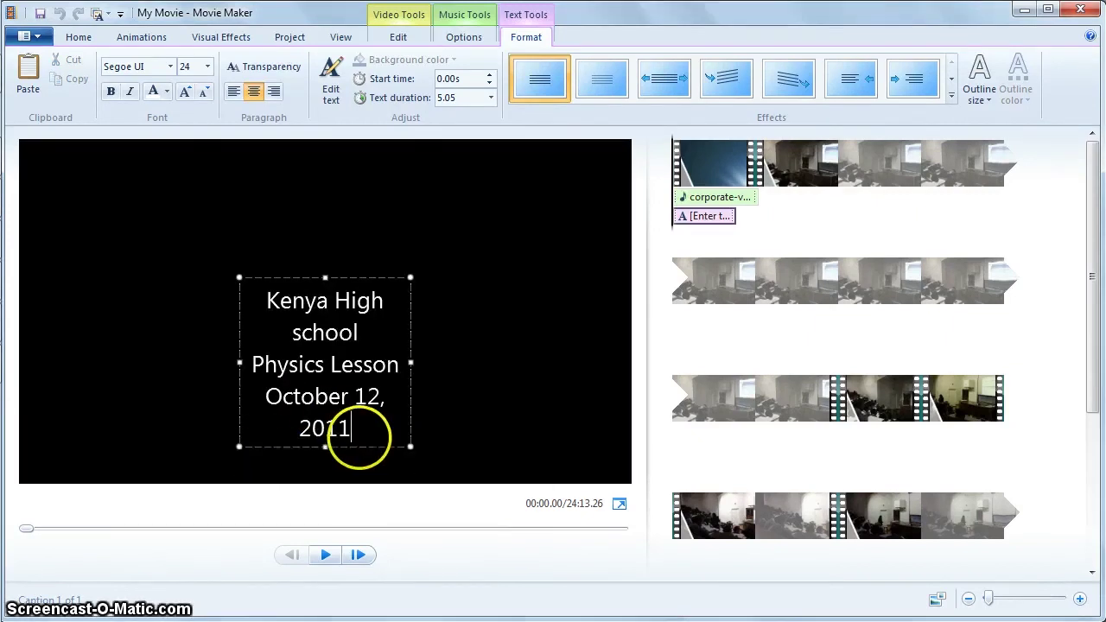
Step: Widen the caption box so each title line fits, align the text left and move the box towards the frame's left side
{"action": "left_click_drag", "start_coordinate": [412, 363], "coordinate": [530, 357]}
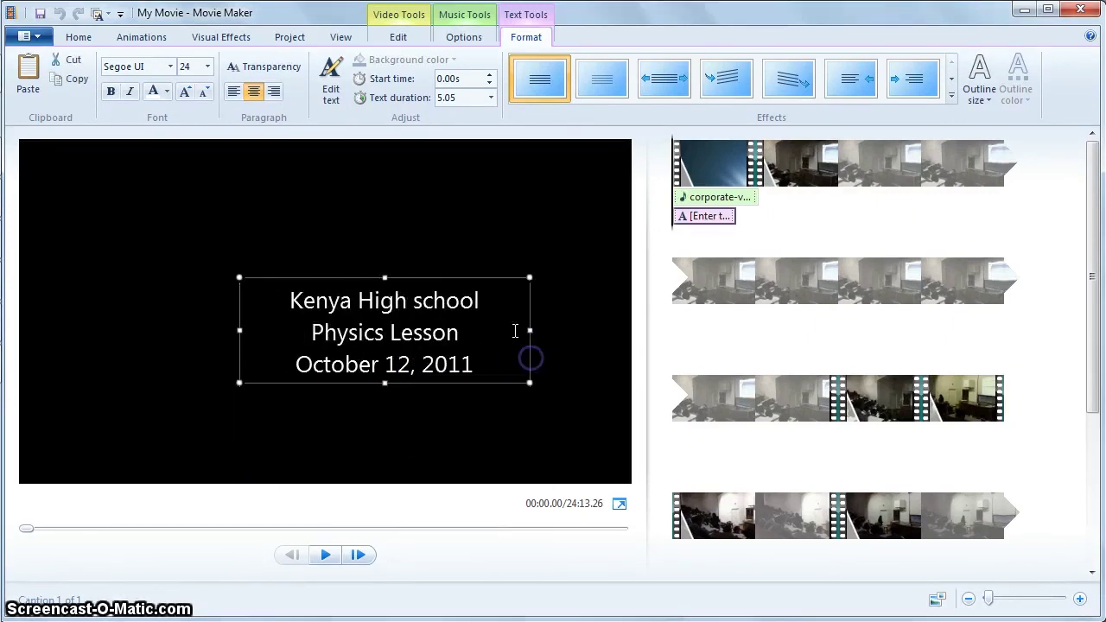
{"action": "left_click", "coordinate": [235, 92]}
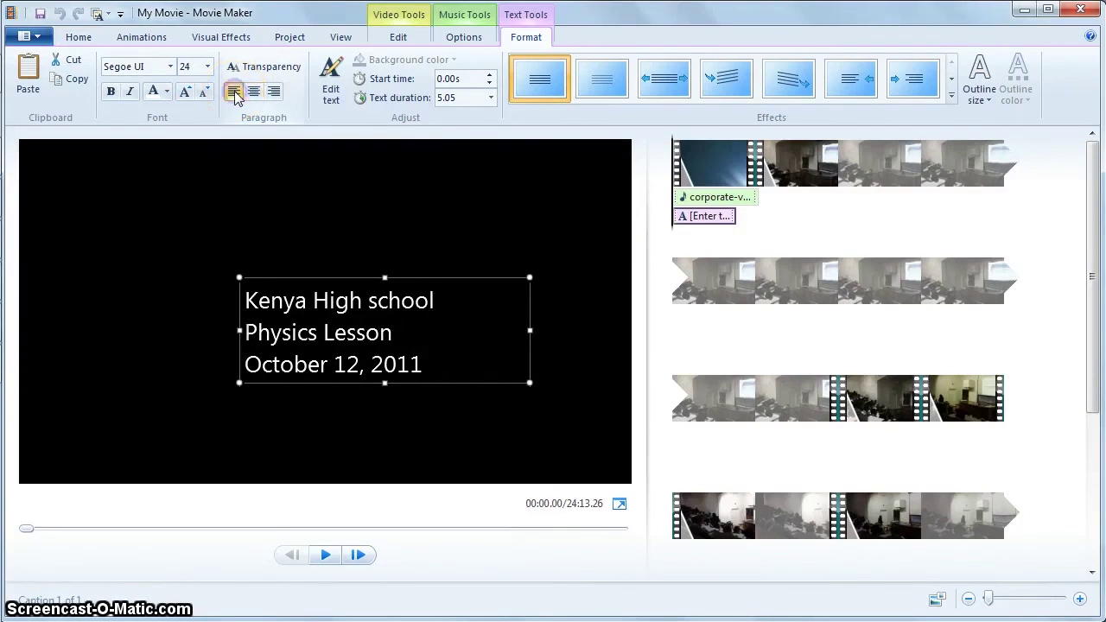
{"action": "left_click_drag", "start_coordinate": [296, 277], "coordinate": [133, 249]}
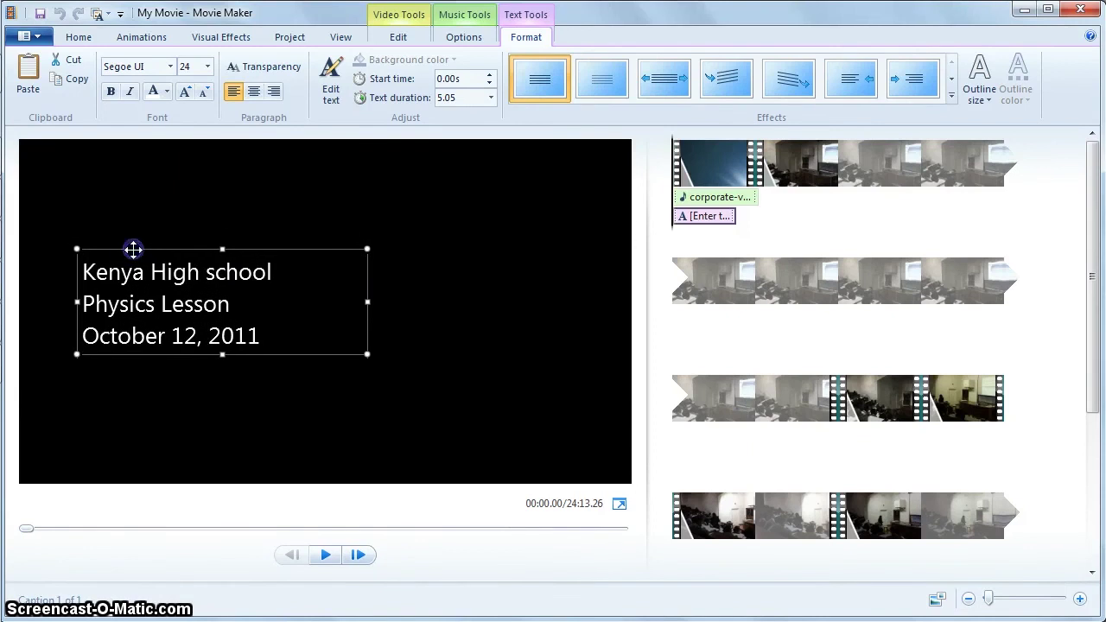
Step: Insert a blank line between Kenya High school and Physics Lesson in the caption
{"action": "left_click", "coordinate": [262, 331]}
{"action": "left_click", "coordinate": [82, 302]}
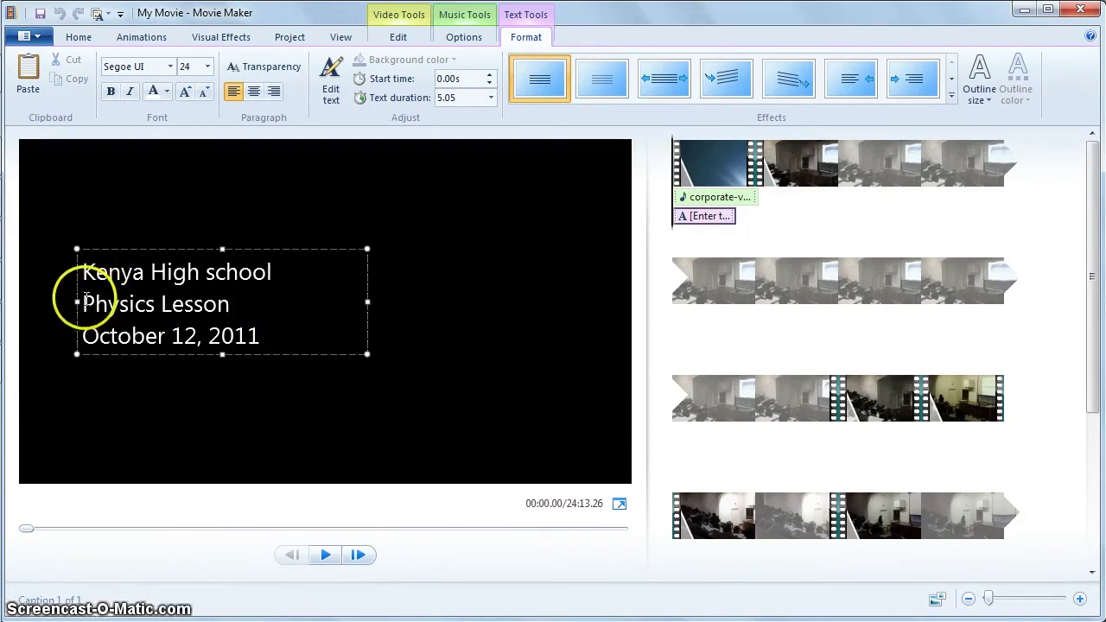
{"action": "key", "text": "Return"}
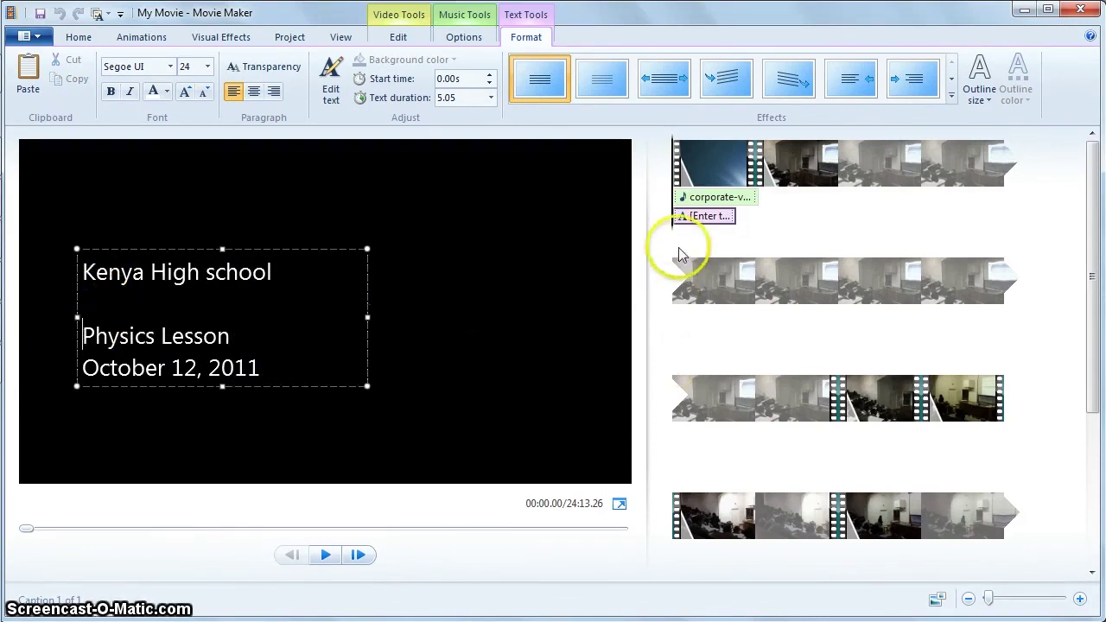
Step: Set the opening caption's text duration to 7.00 s, give it the fading text effect and preview the intro
{"action": "left_click", "coordinate": [735, 217]}
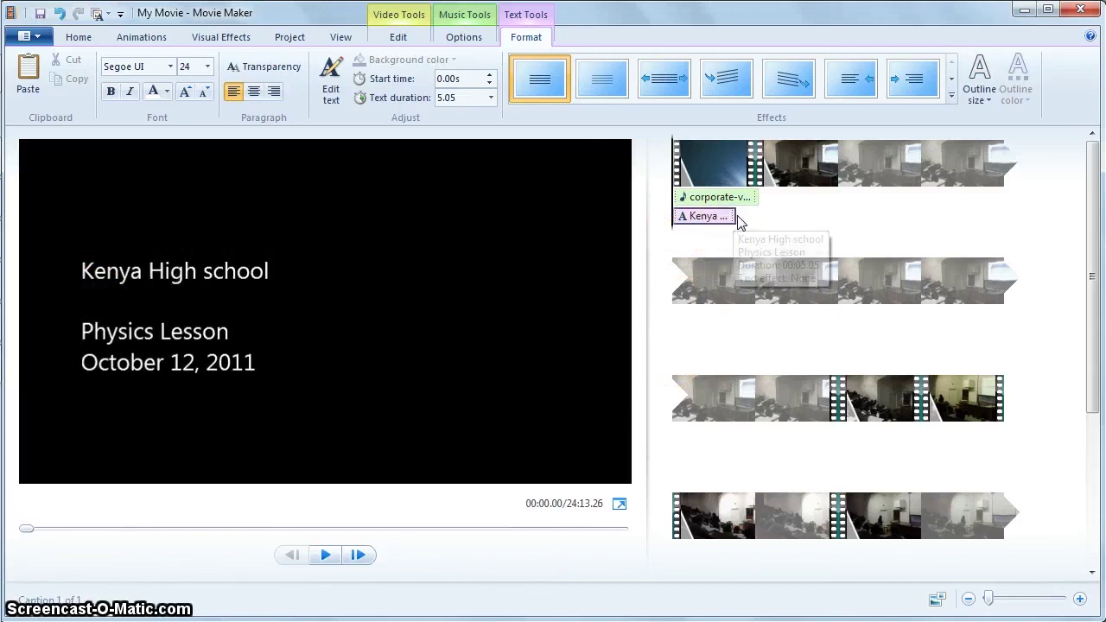
{"action": "left_click", "coordinate": [491, 97]}
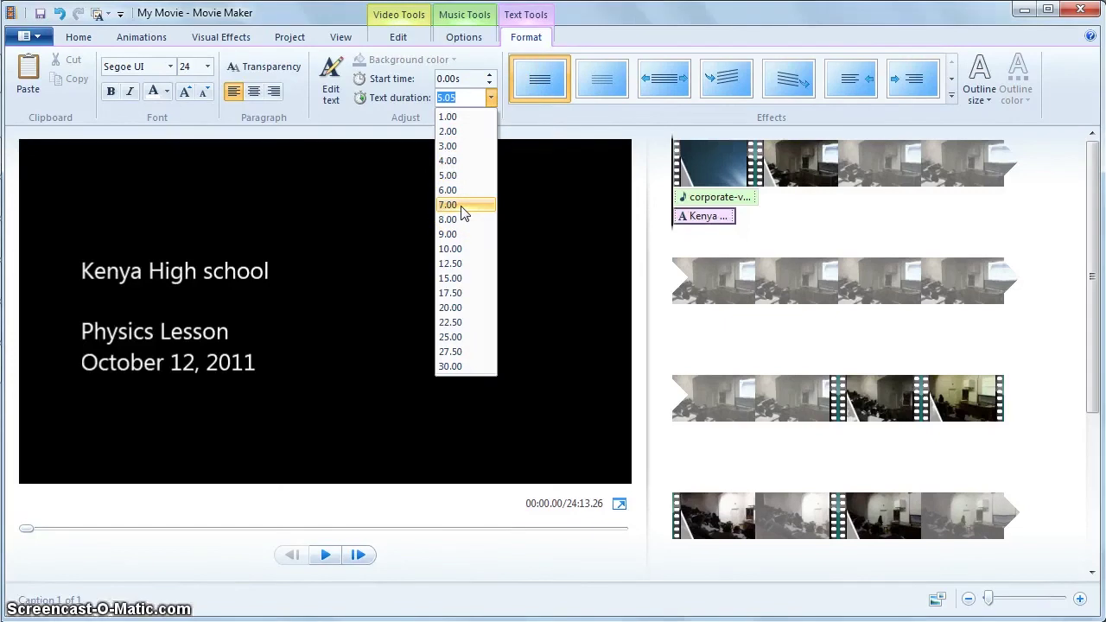
{"action": "left_click", "coordinate": [462, 207]}
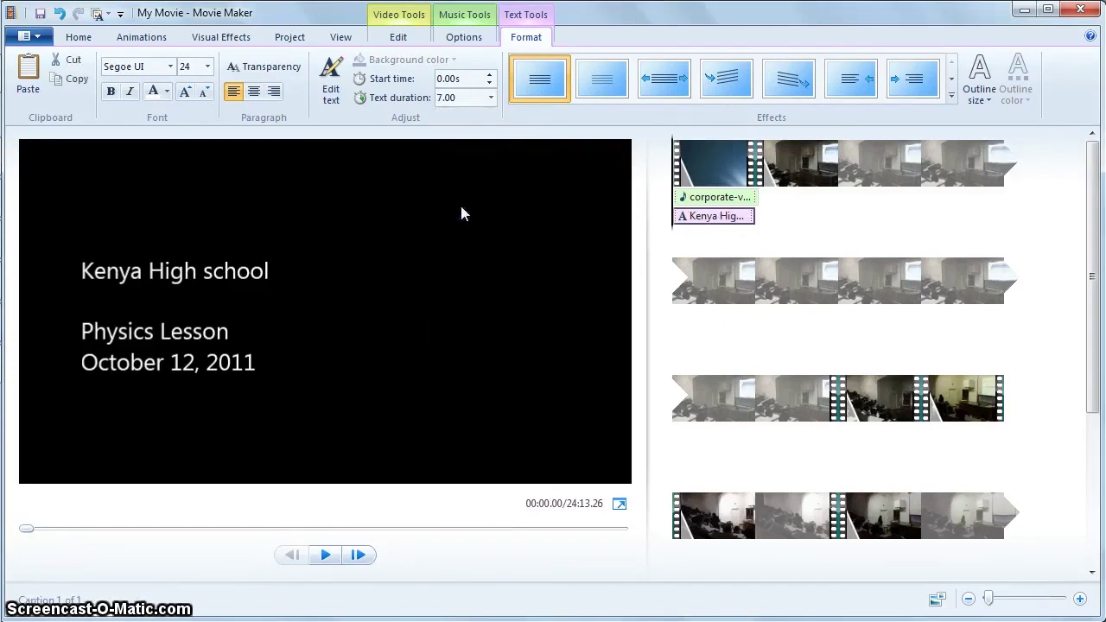
{"action": "left_click", "coordinate": [598, 91]}
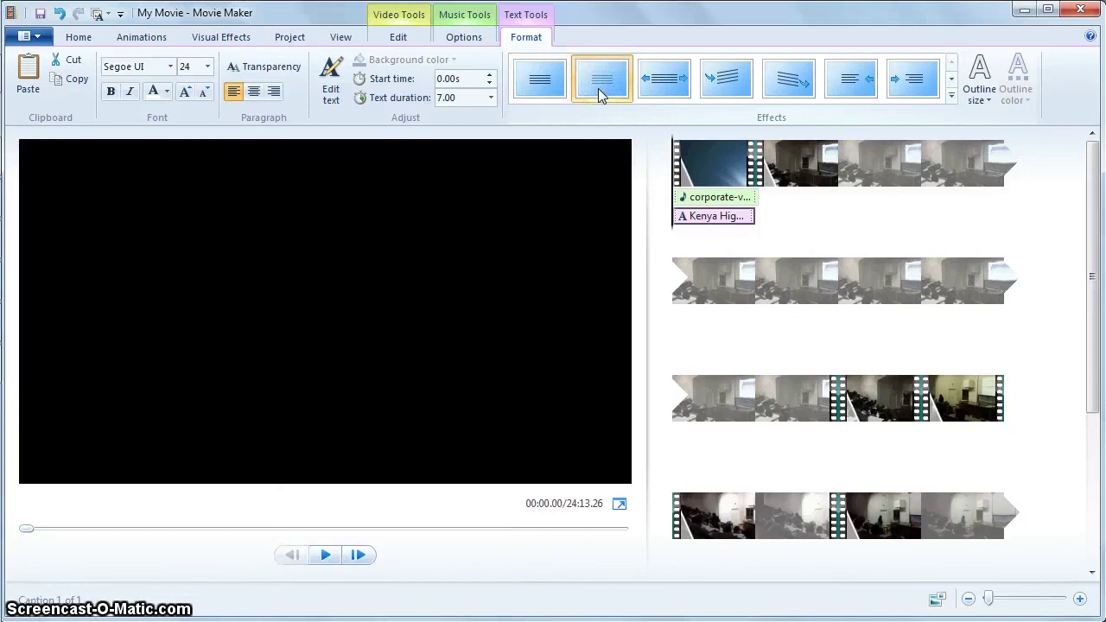
{"action": "left_click", "coordinate": [603, 91]}
{"action": "left_click", "coordinate": [679, 252]}
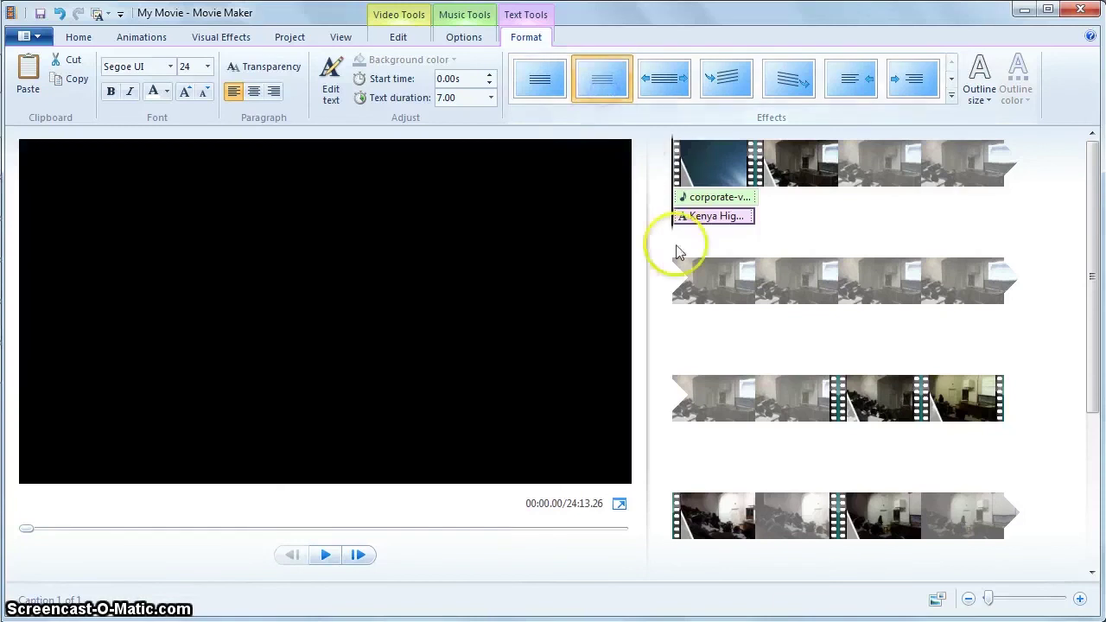
{"action": "left_click", "coordinate": [325, 556]}
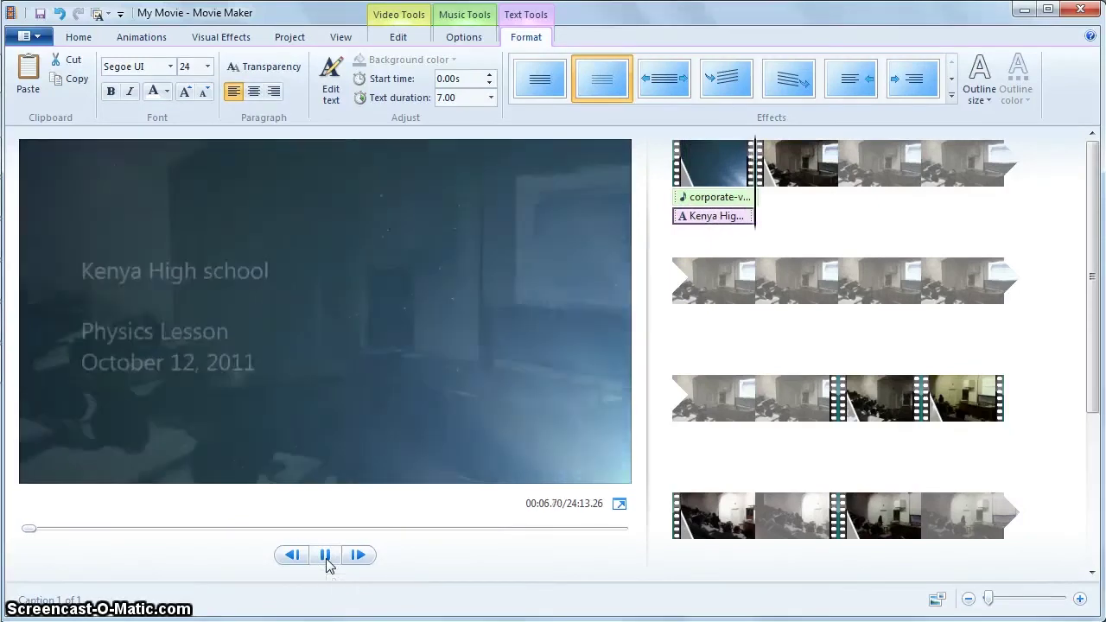
{"action": "left_click", "coordinate": [327, 558]}
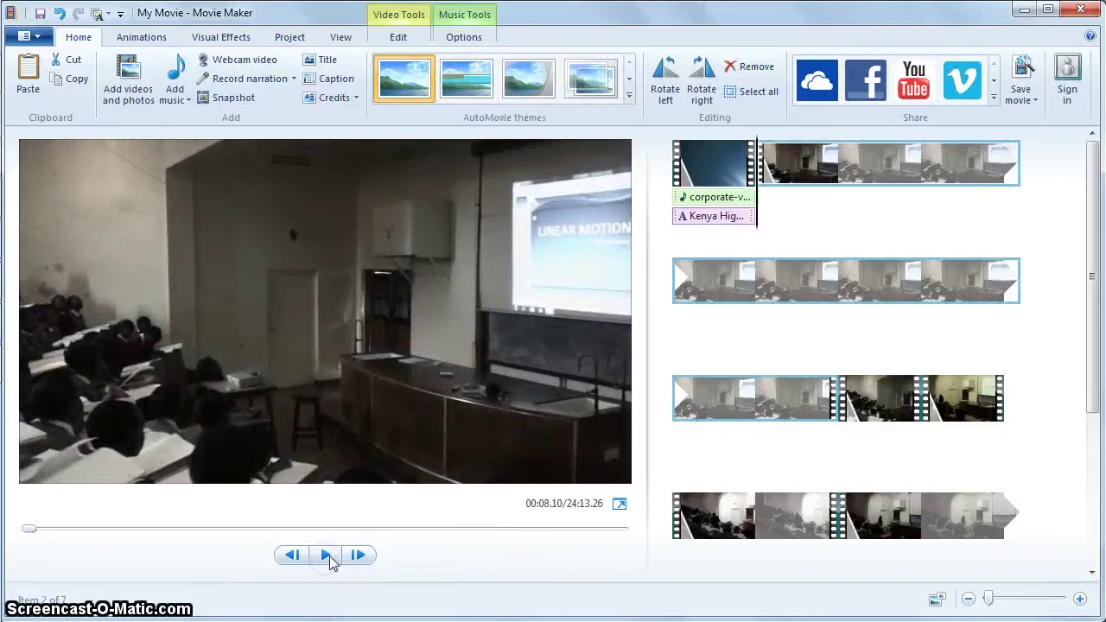
Step: Add a caption reading End of the Lesson to the closing clip at the end of the timeline
{"action": "scroll", "coordinate": [830, 354], "scroll_direction": "down", "scroll_amount": 3}
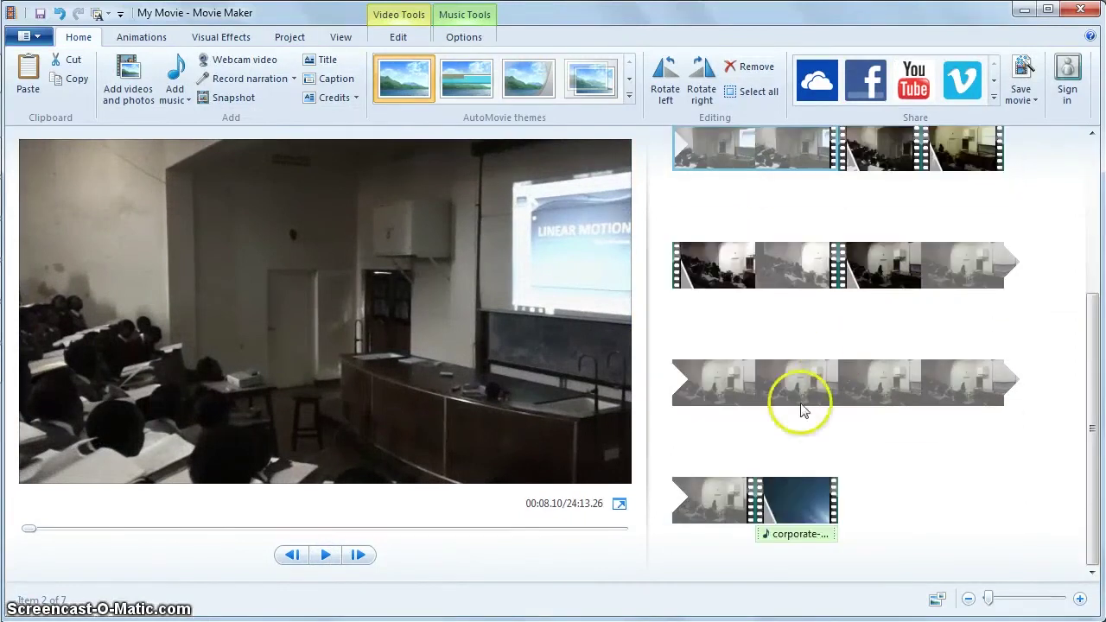
{"action": "left_click", "coordinate": [755, 509]}
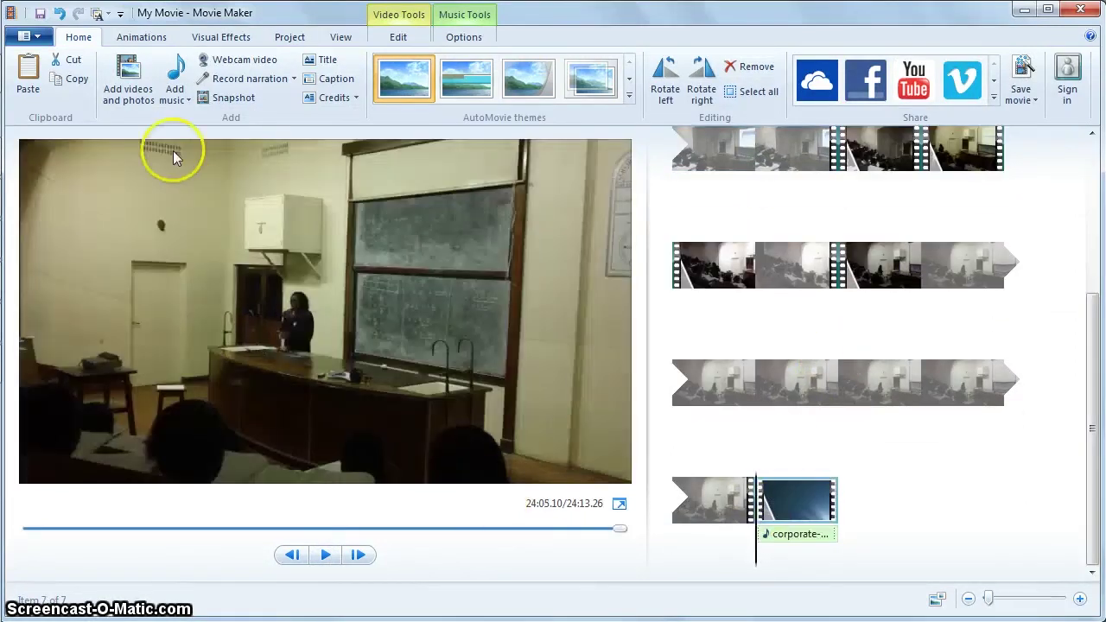
{"action": "left_click", "coordinate": [318, 83]}
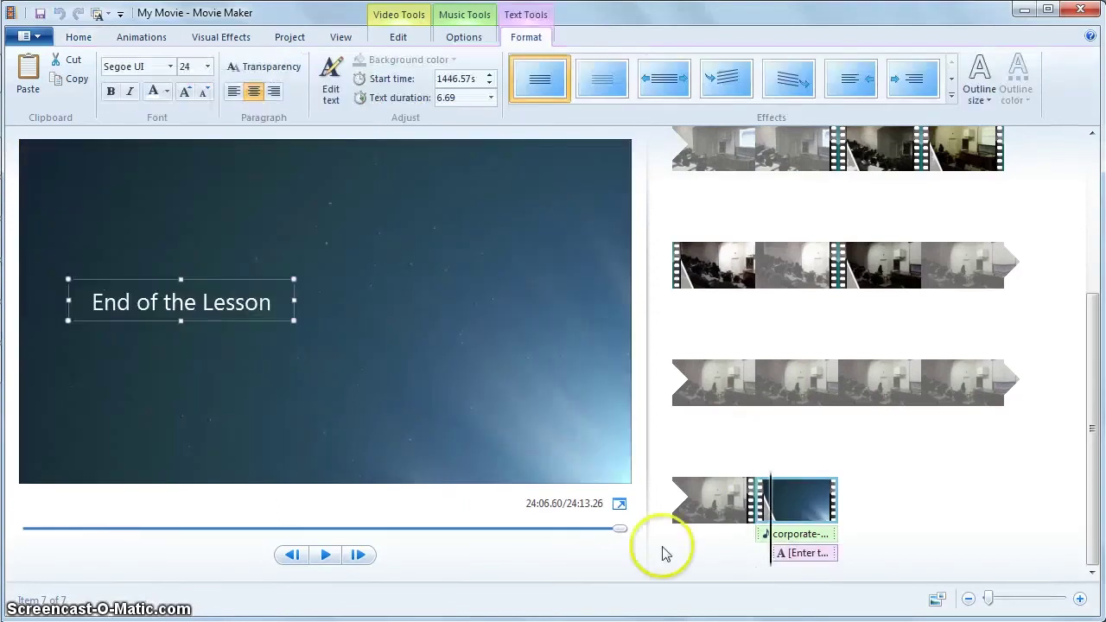
Step: Give the End of the Lesson caption the fading text effect and move it to start at 1446.25 s
{"action": "left_click", "coordinate": [757, 541]}
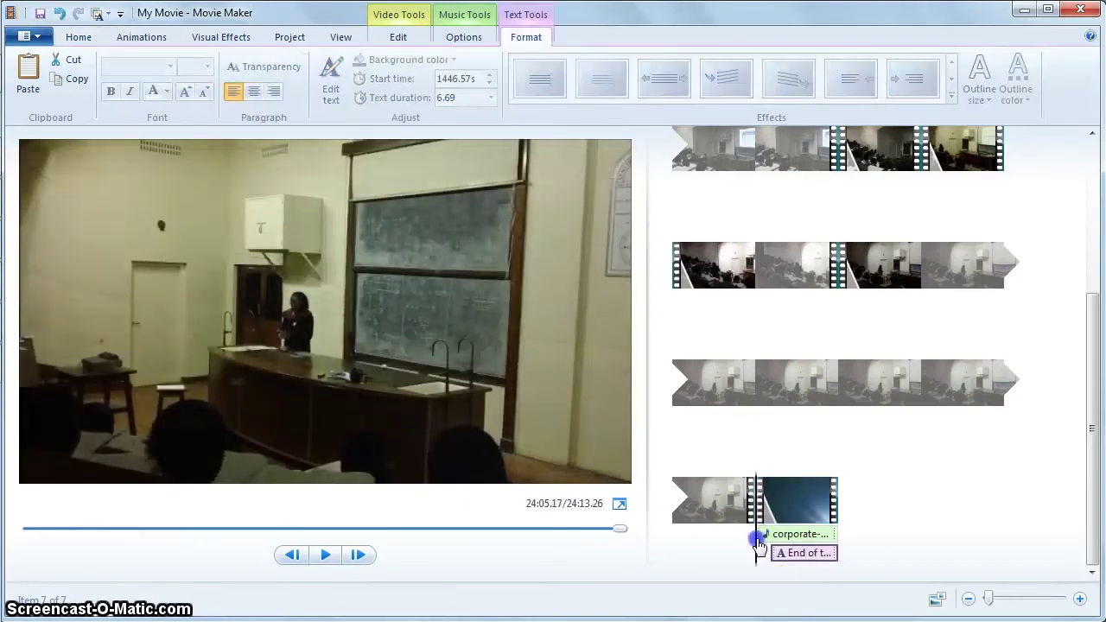
{"action": "mouse_move", "coordinate": [795, 548]}
{"action": "left_mouse_down"}
{"action": "mouse_move", "coordinate": [764, 565]}
{"action": "mouse_move", "coordinate": [761, 557]}
{"action": "mouse_move", "coordinate": [788, 560]}
{"action": "left_mouse_up"}
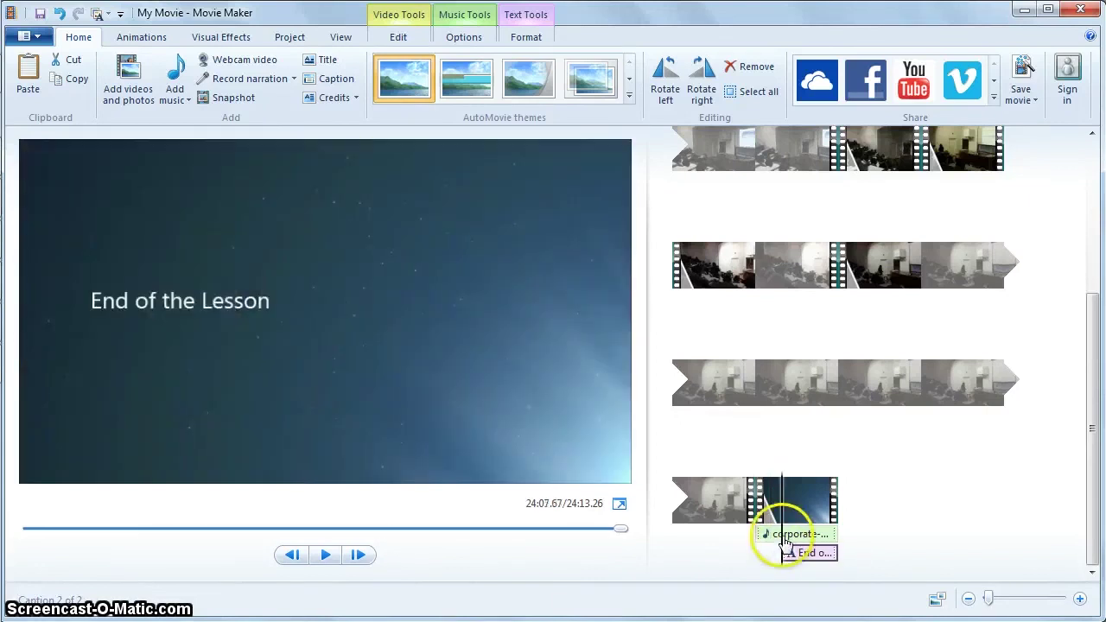
{"action": "left_click", "coordinate": [759, 538]}
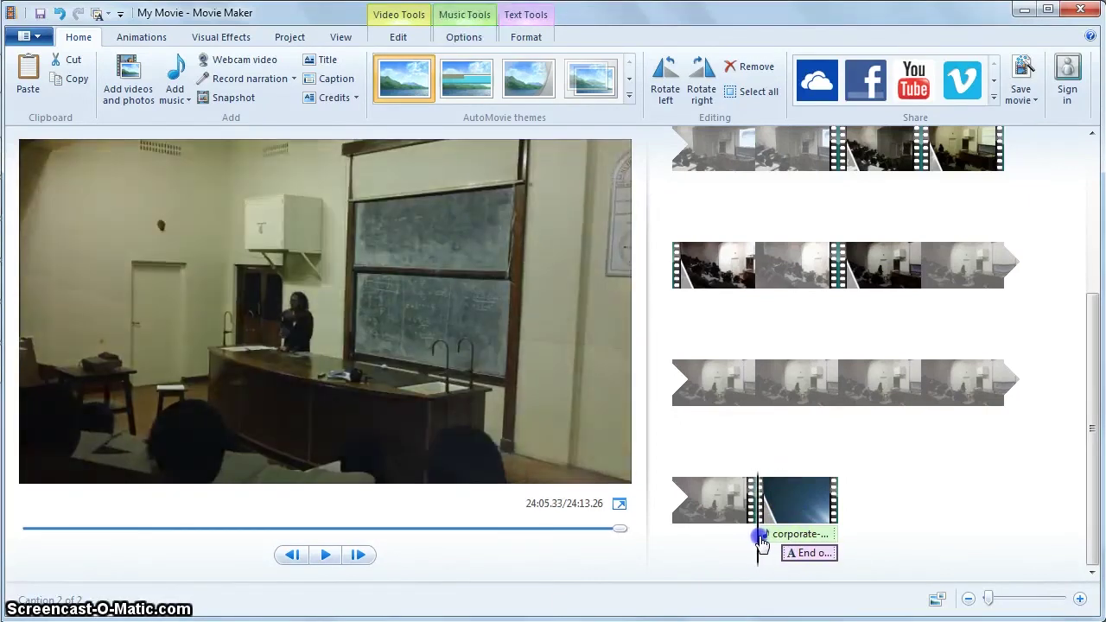
{"action": "left_click_drag", "start_coordinate": [761, 539], "coordinate": [775, 563]}
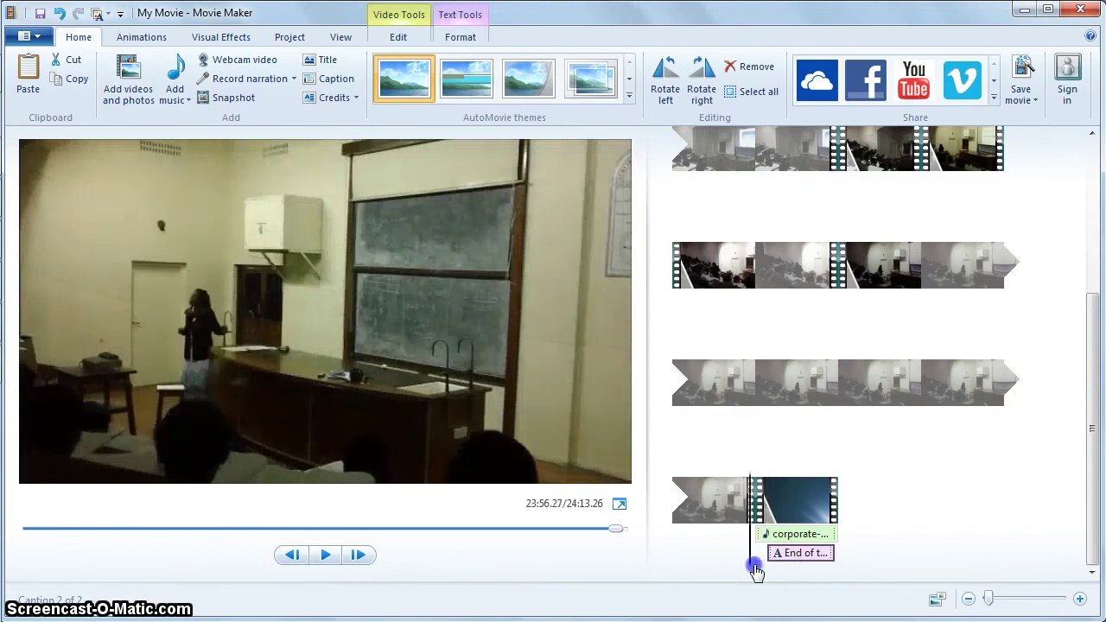
{"action": "left_click", "coordinate": [760, 562]}
Step: Play back the movie's ending from the transition into the closing clip to check the caption and music timing
{"action": "left_click", "coordinate": [325, 555]}
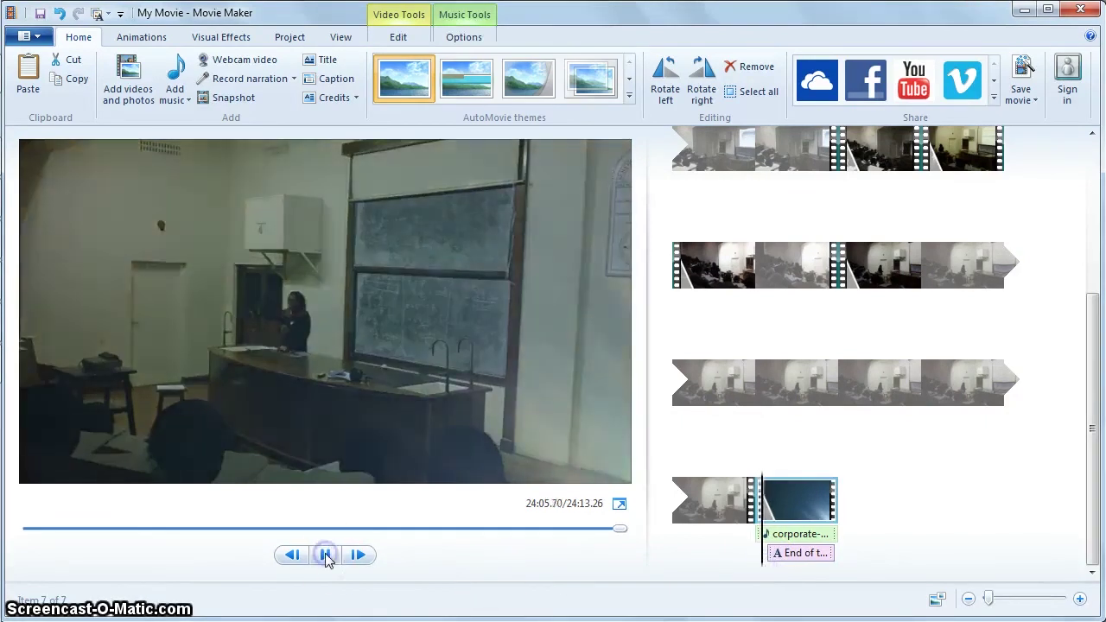
{"action": "left_click", "coordinate": [797, 552]}
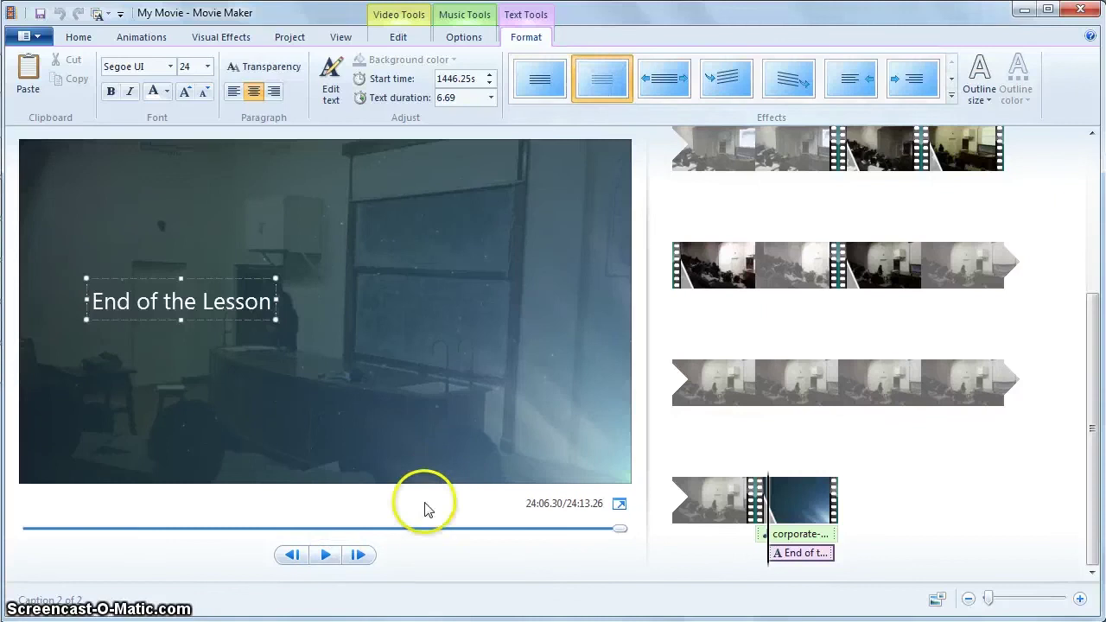
{"action": "left_click", "coordinate": [754, 516]}
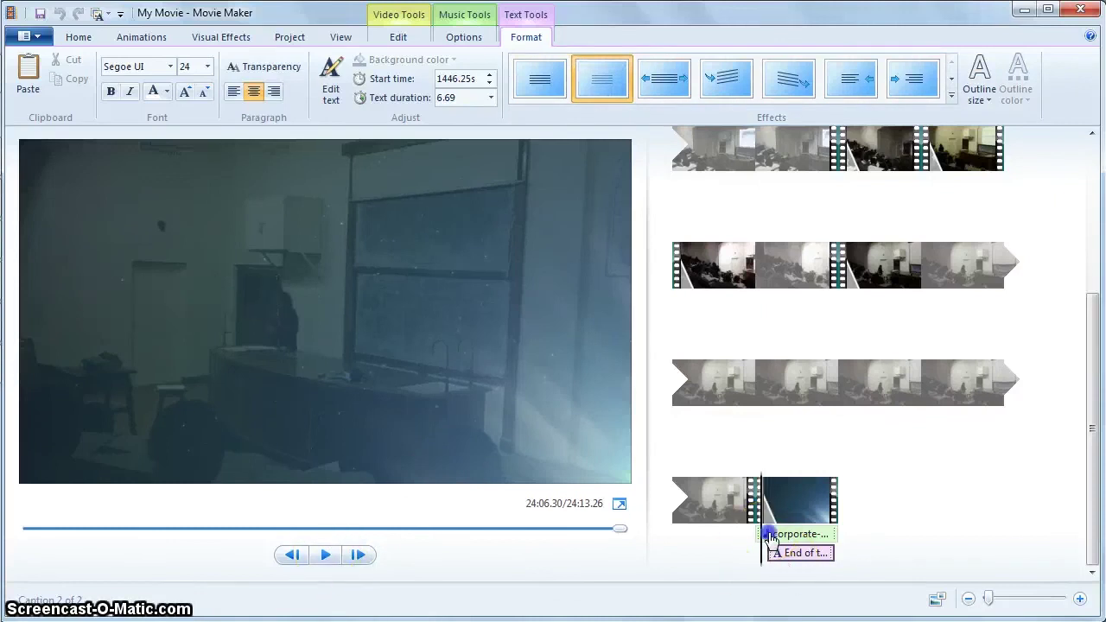
{"action": "left_click", "coordinate": [327, 555]}
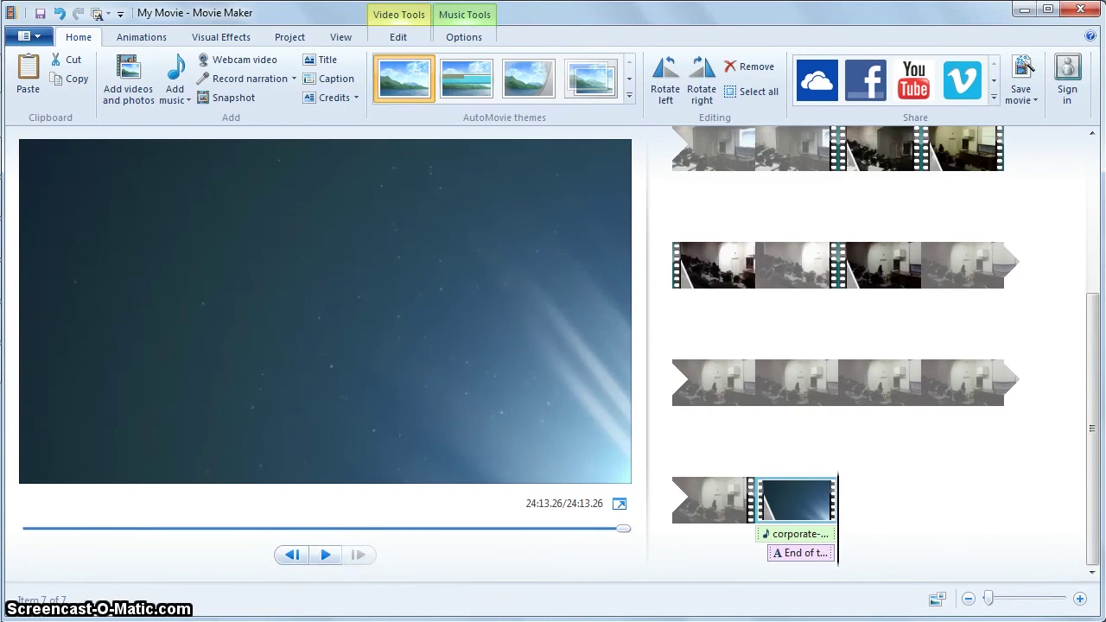
{"action": "left_click", "coordinate": [759, 534]}
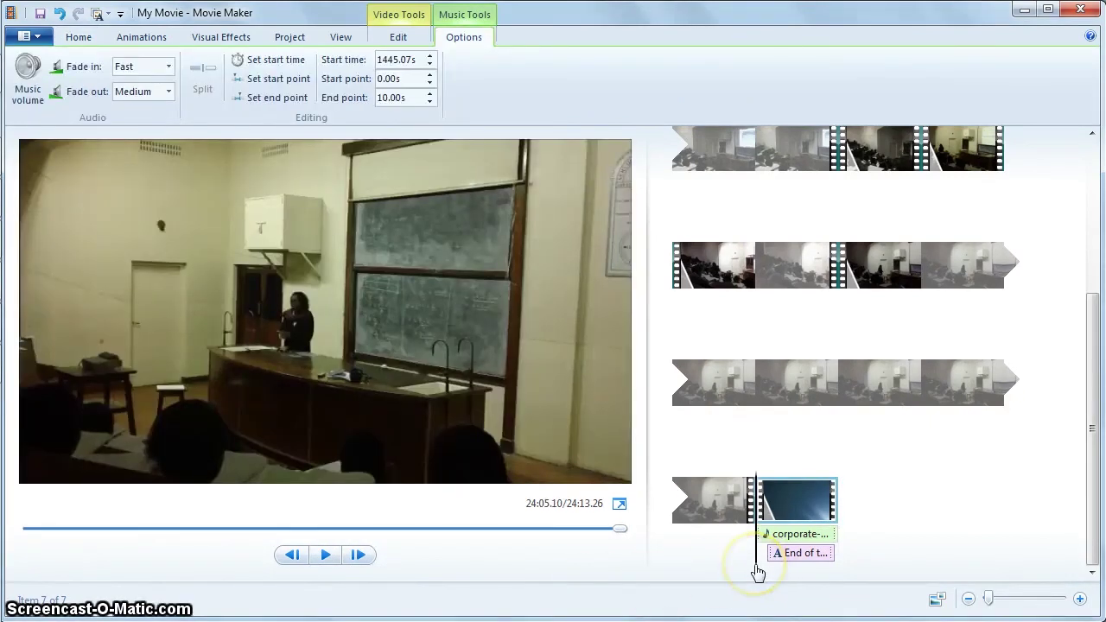
{"action": "left_click_drag", "start_coordinate": [756, 566], "coordinate": [846, 566]}
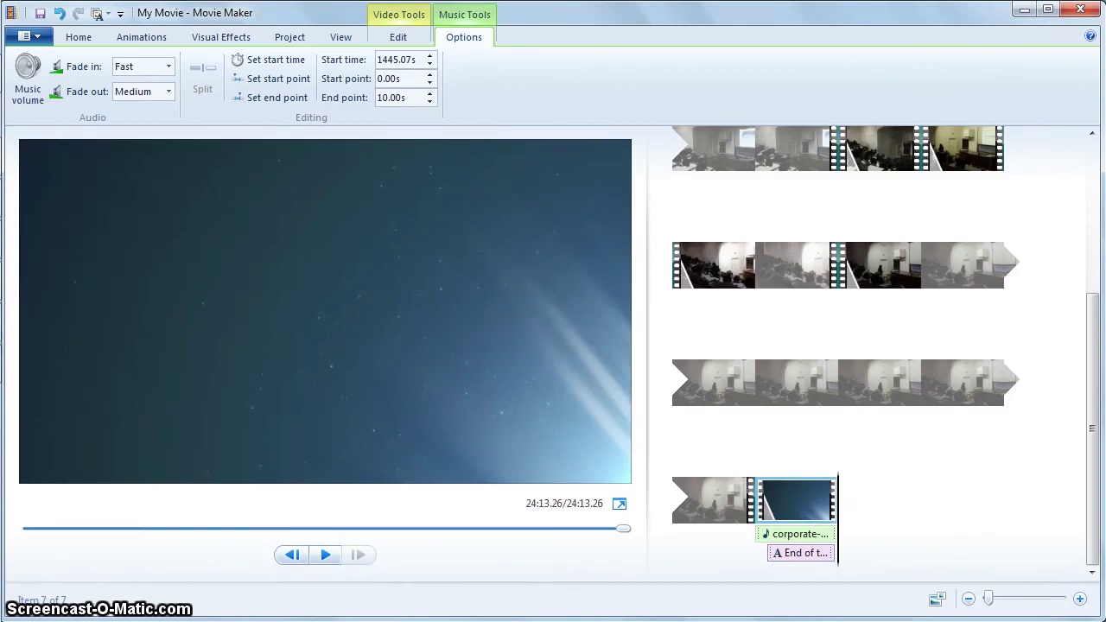
{"action": "mouse_move", "coordinate": [0, 322]}
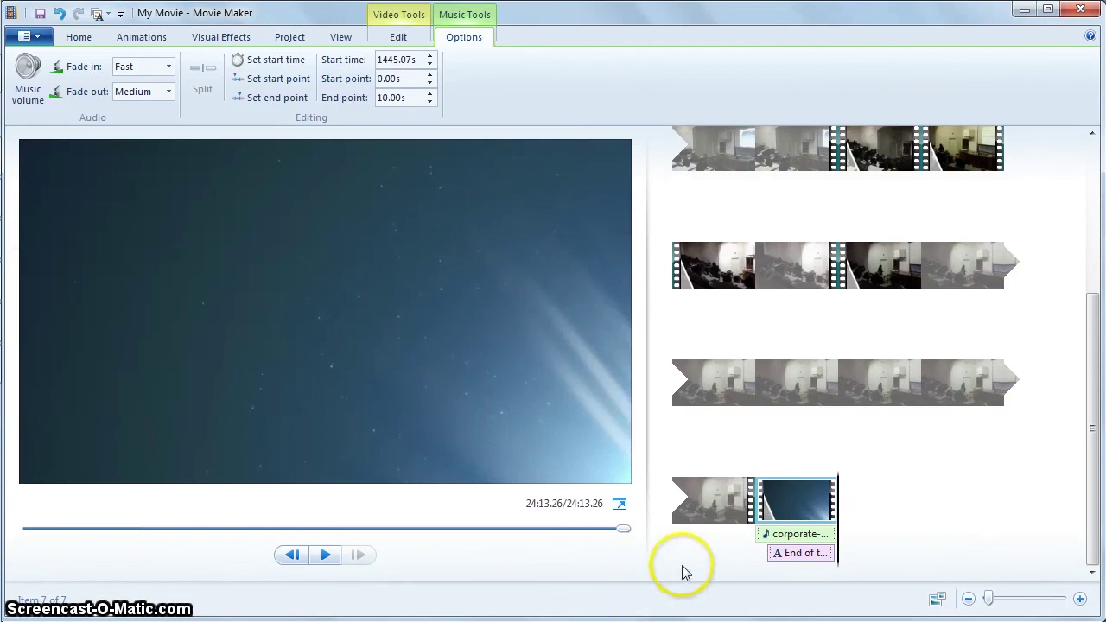
{"action": "left_click", "coordinate": [840, 503]}
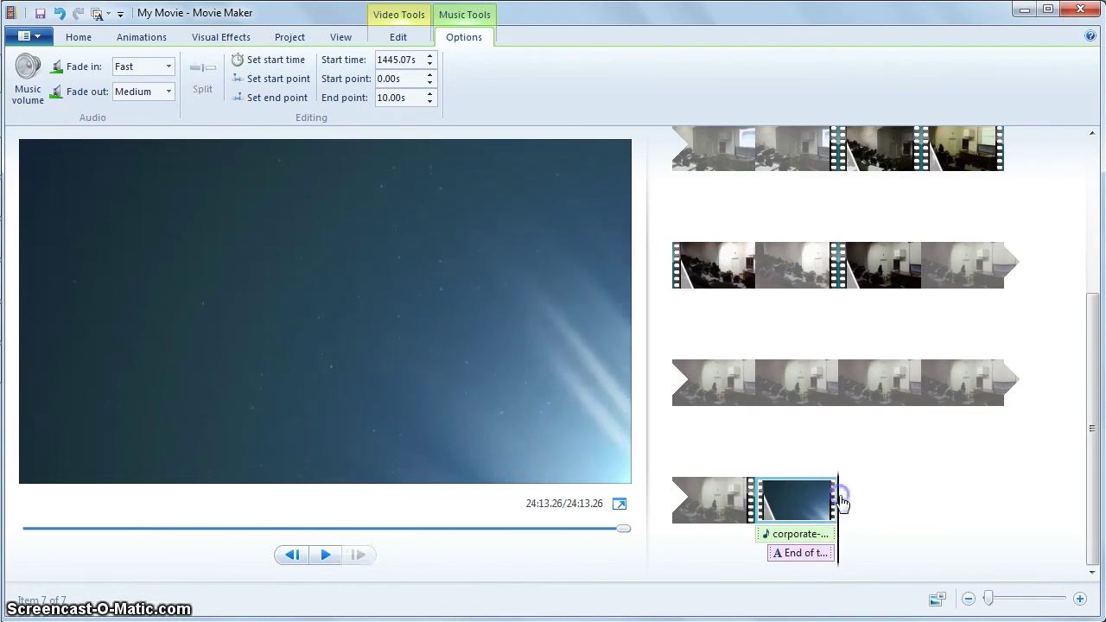
{"action": "left_click", "coordinate": [404, 38]}
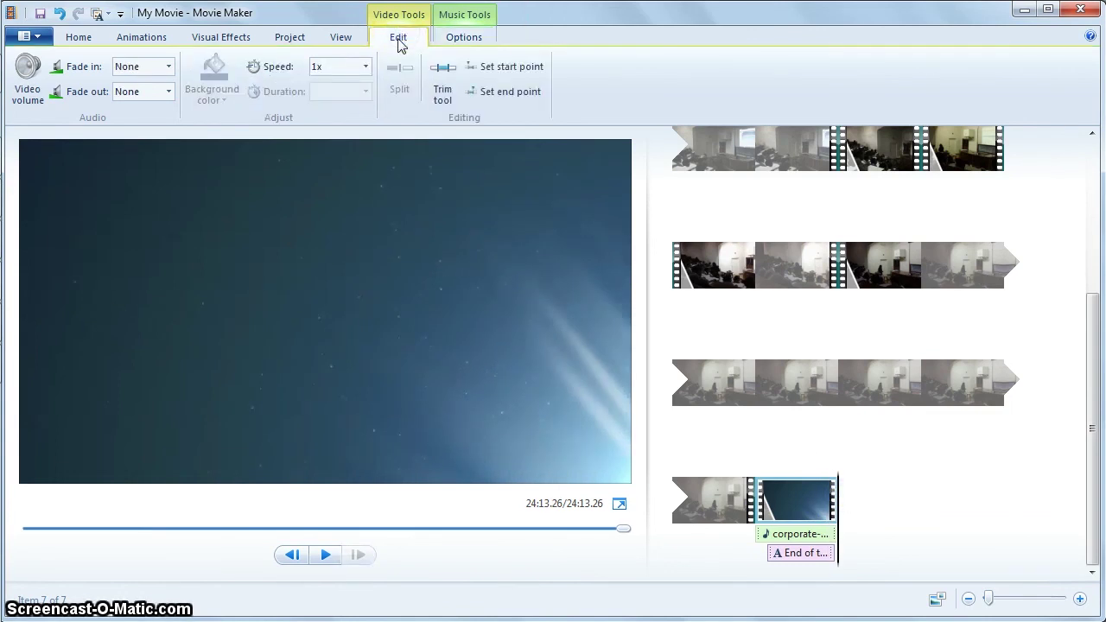
{"action": "left_click", "coordinate": [336, 40]}
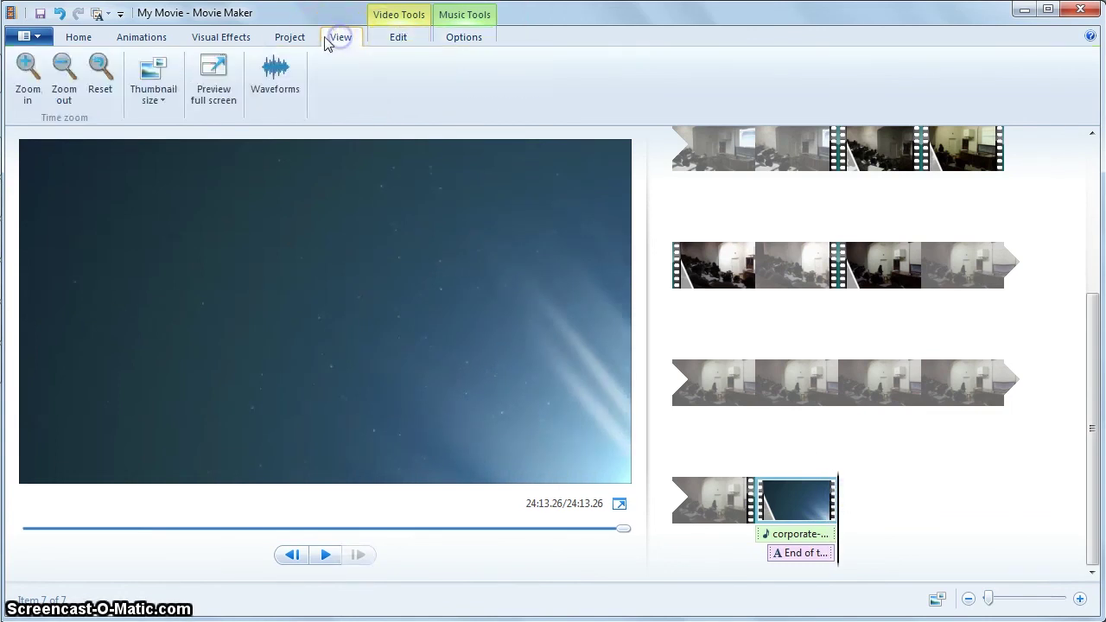
{"action": "left_click", "coordinate": [301, 40]}
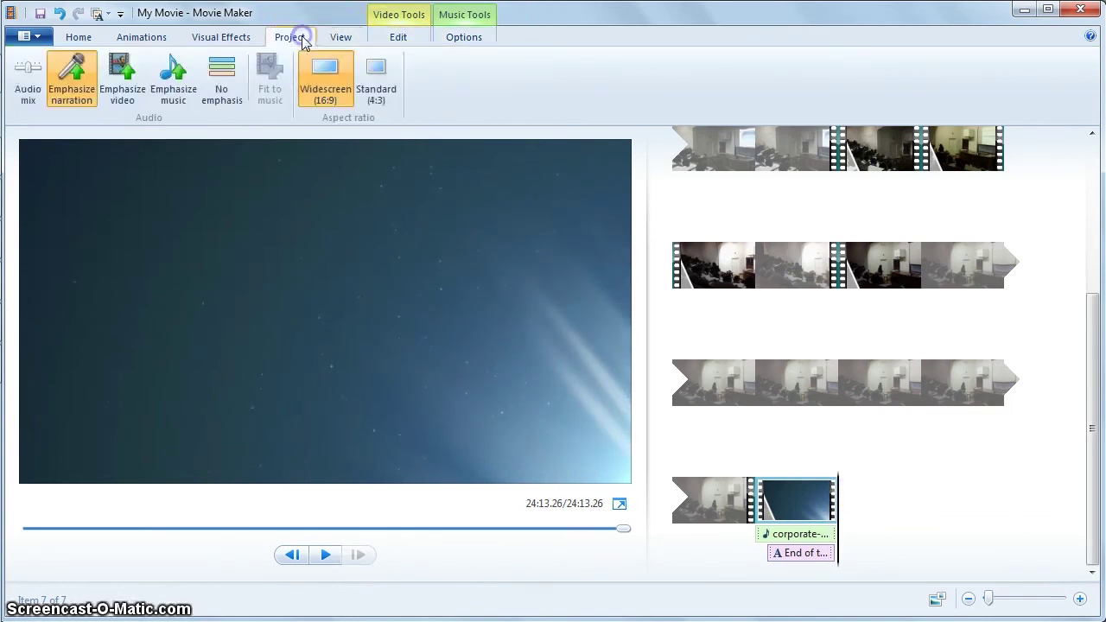
{"action": "left_click", "coordinate": [234, 40]}
{"action": "left_click", "coordinate": [143, 40]}
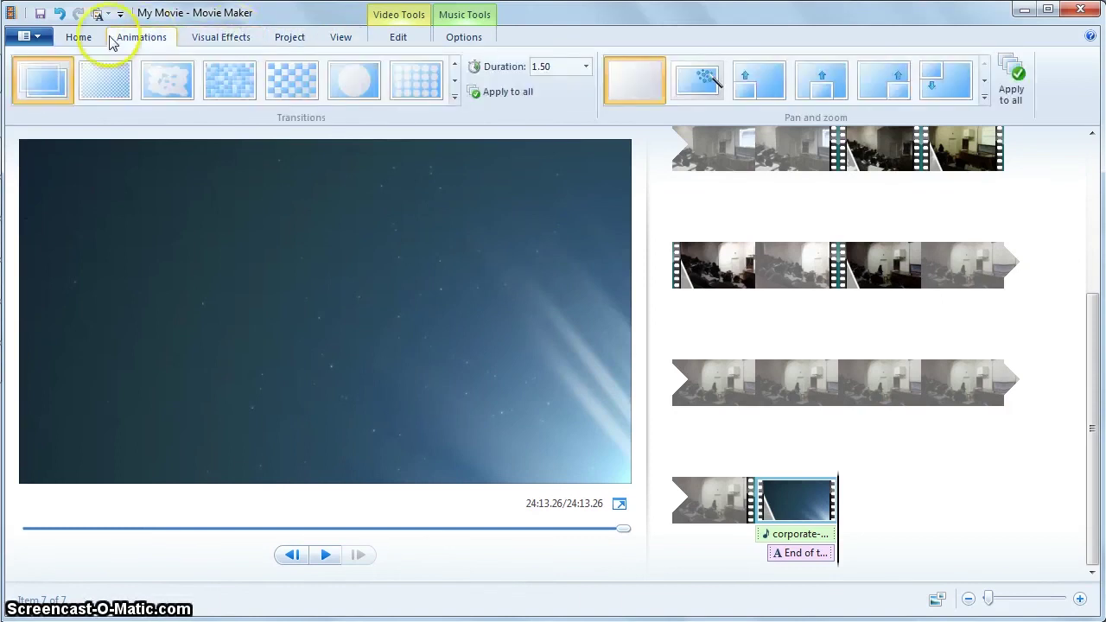
{"action": "left_click", "coordinate": [79, 39]}
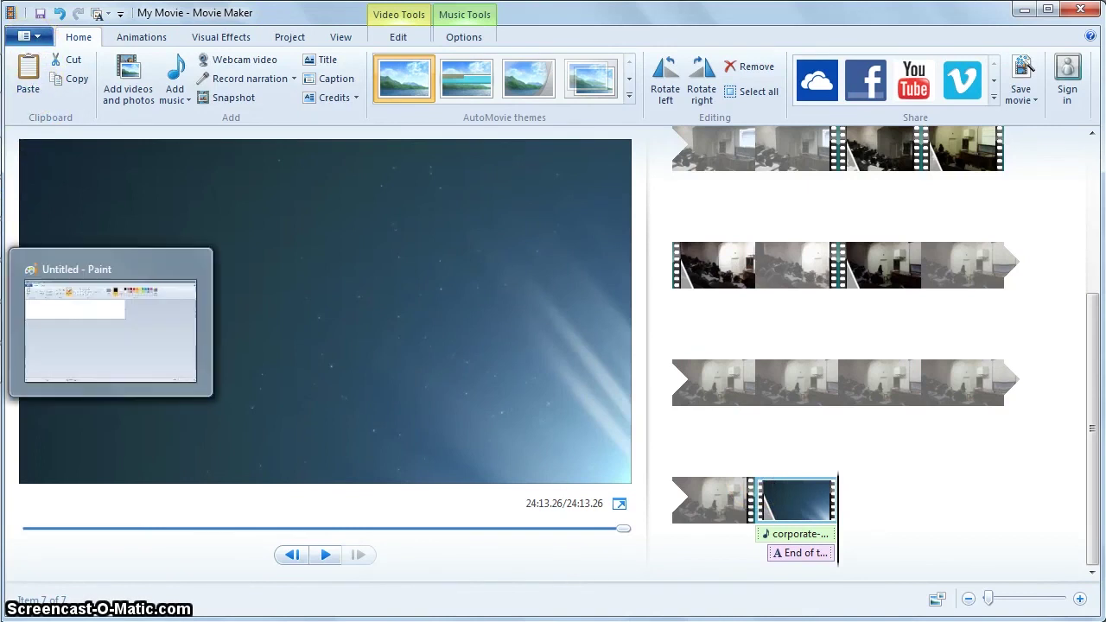
Step: Switch to Paint and fill the whole blank canvas with black
{"action": "left_click", "coordinate": [110, 329]}
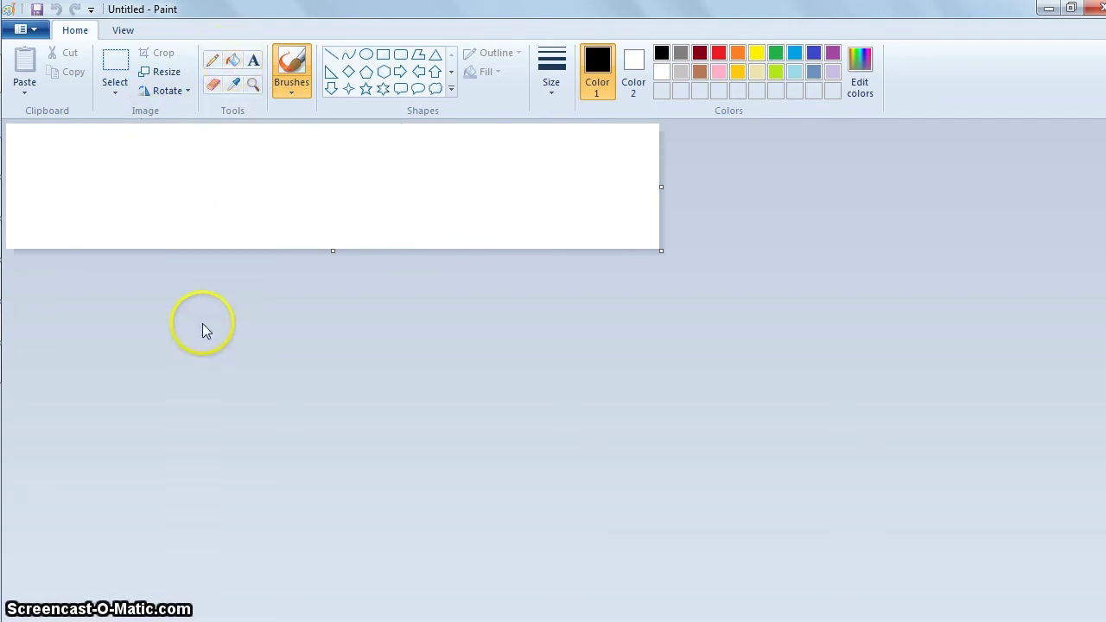
{"action": "left_click", "coordinate": [234, 58]}
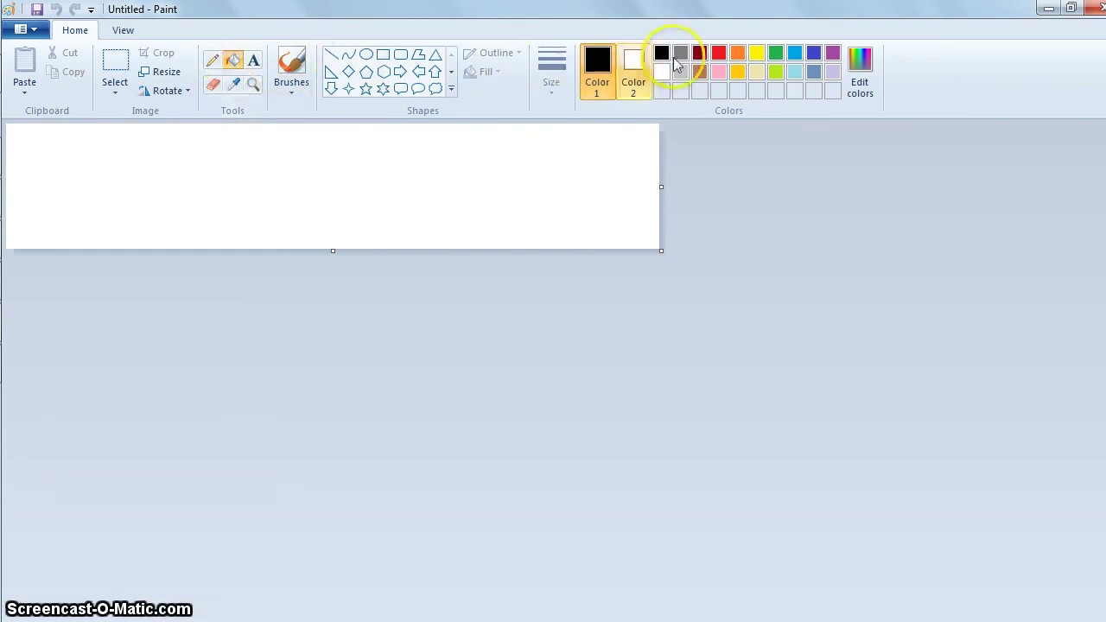
{"action": "left_click", "coordinate": [315, 178]}
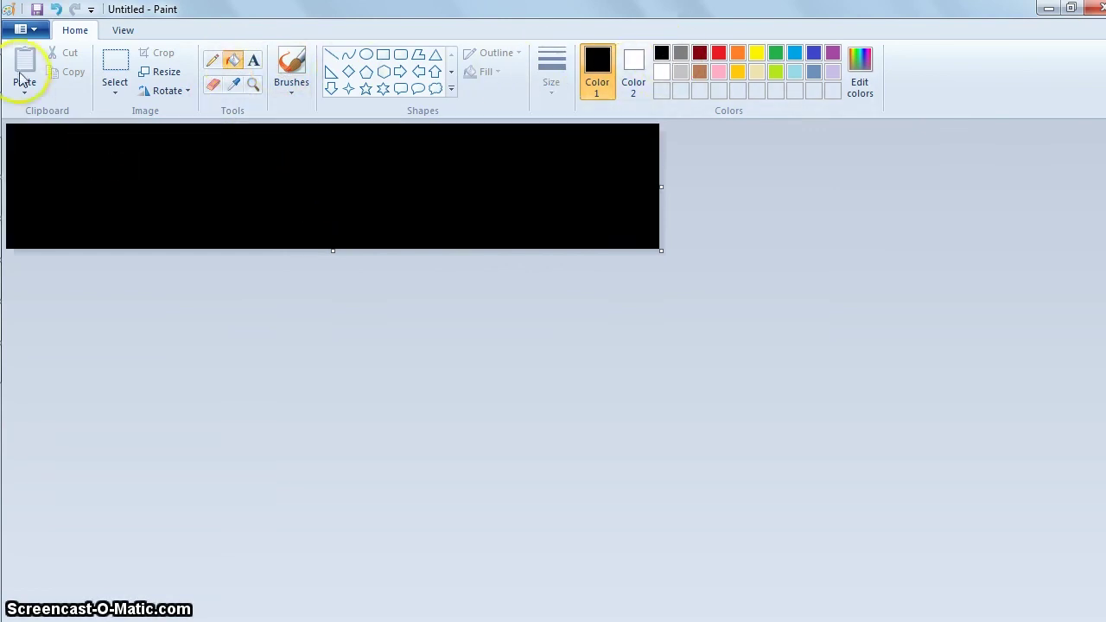
Step: Save the black image as Untitled.png in the Raw video folder on the Desktop
{"action": "left_click", "coordinate": [36, 10]}
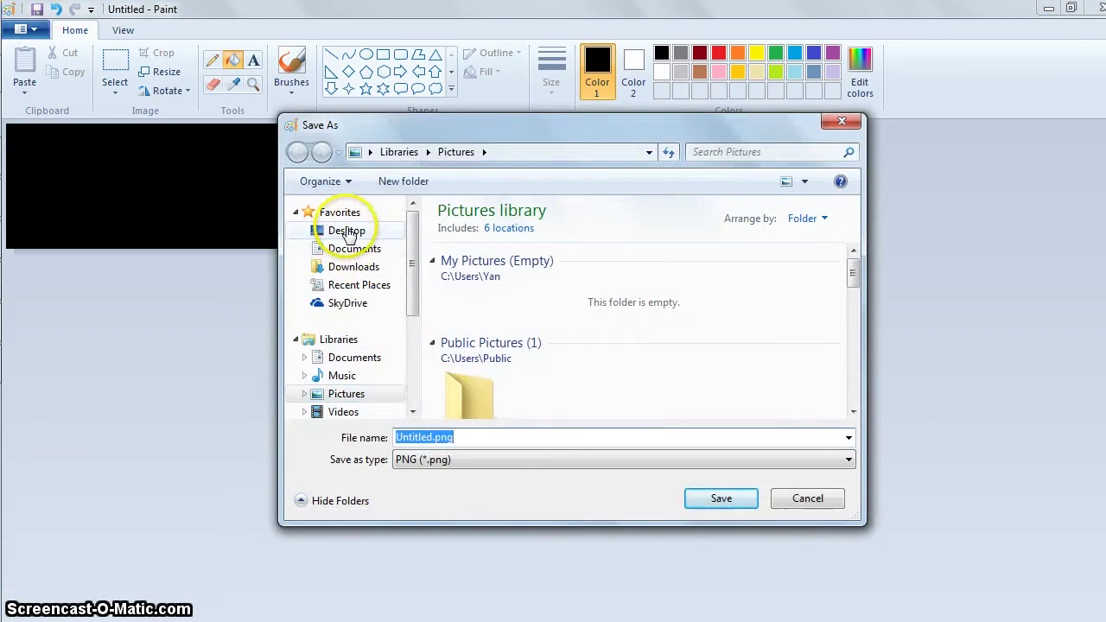
{"action": "left_click", "coordinate": [347, 231]}
{"action": "left_click", "coordinate": [853, 327]}
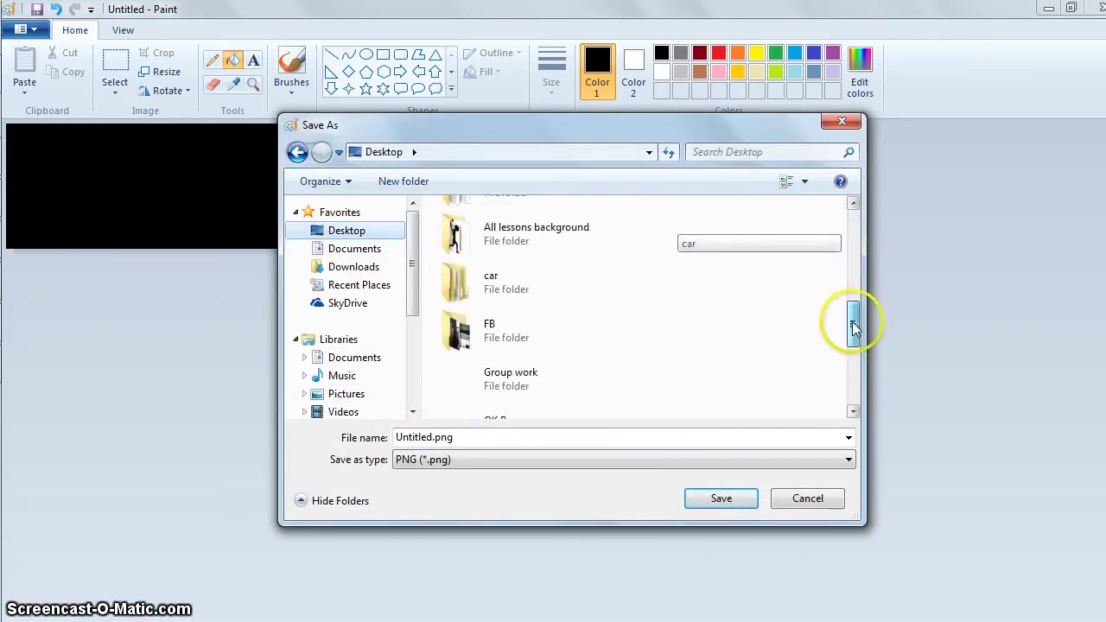
{"action": "left_click_drag", "start_coordinate": [853, 327], "coordinate": [847, 435]}
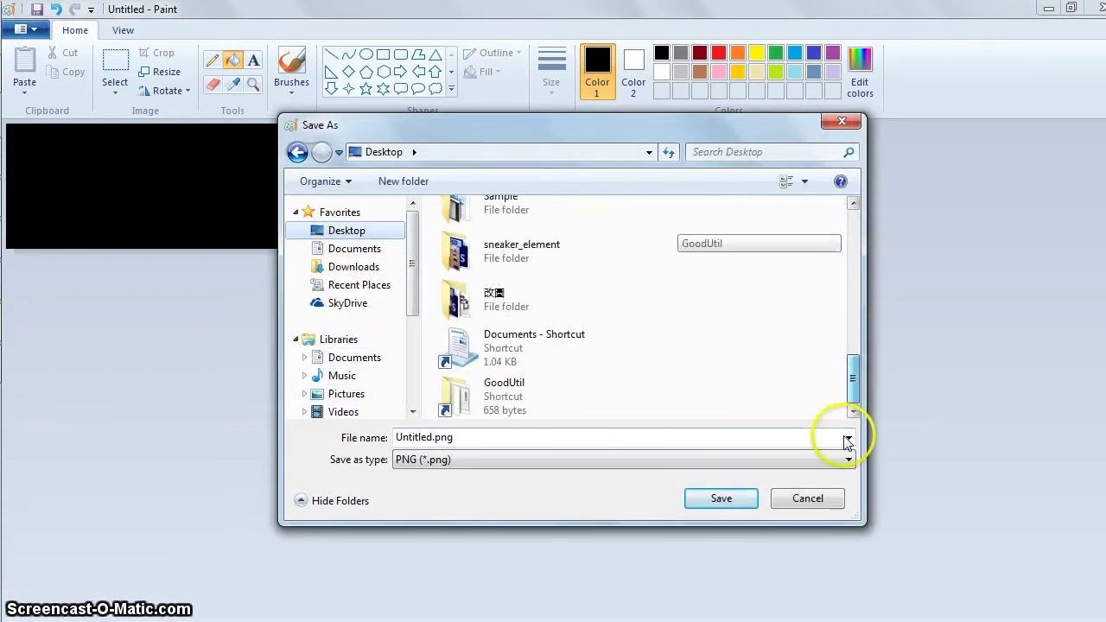
{"action": "double_click", "coordinate": [484, 415]}
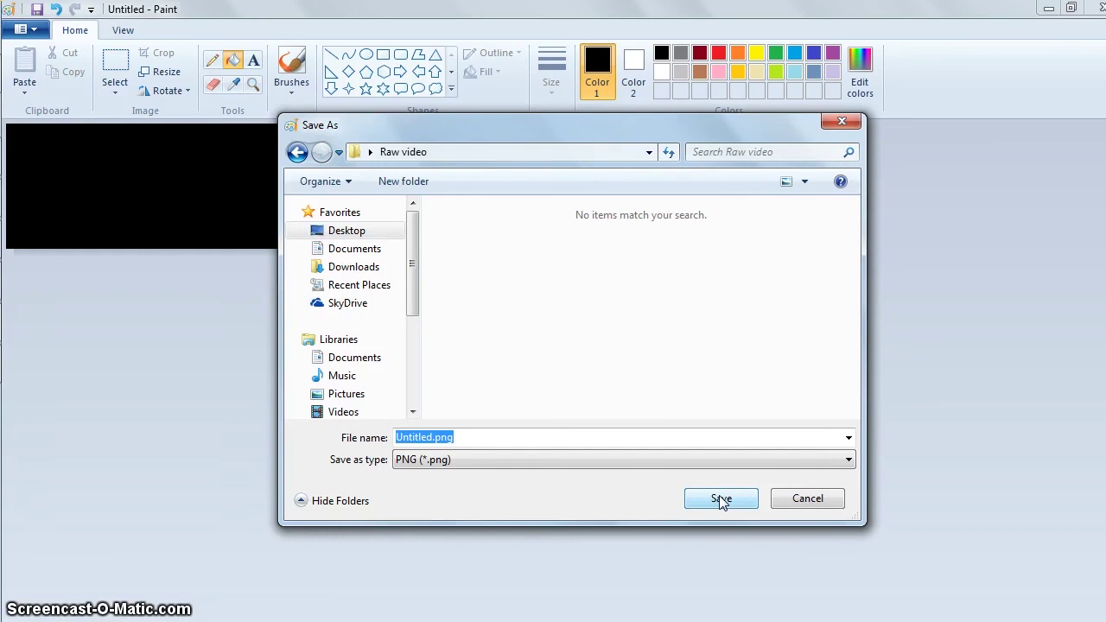
{"action": "left_click", "coordinate": [721, 500]}
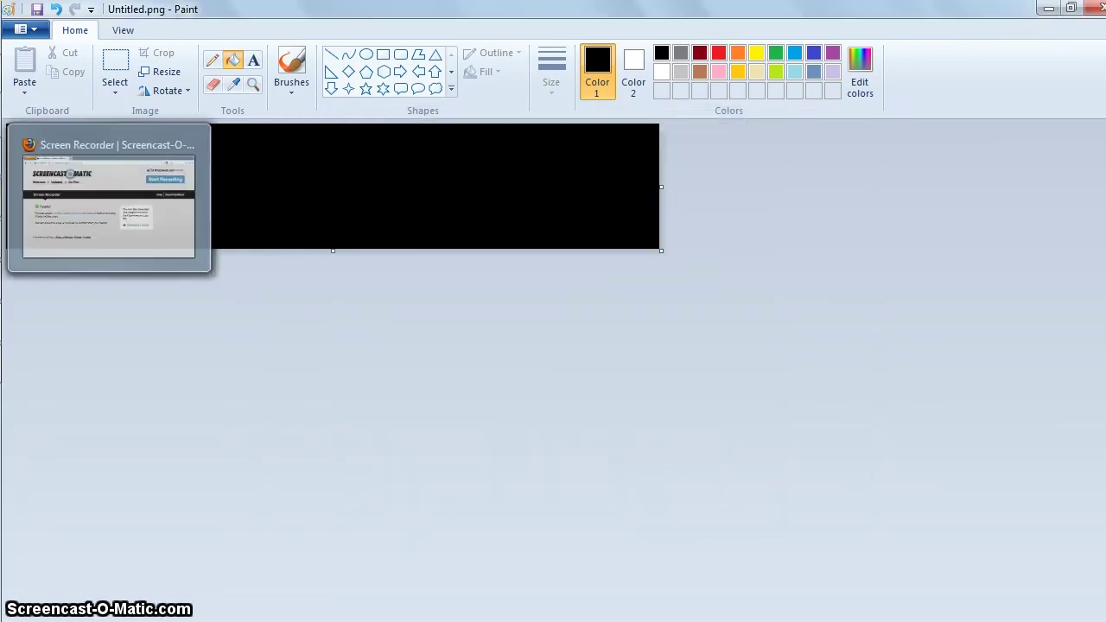
Step: Switch to Movie Maker and add Untitled.png from the Raw video folder to the end of the movie, after the closing clip
{"action": "left_click", "coordinate": [109, 203]}
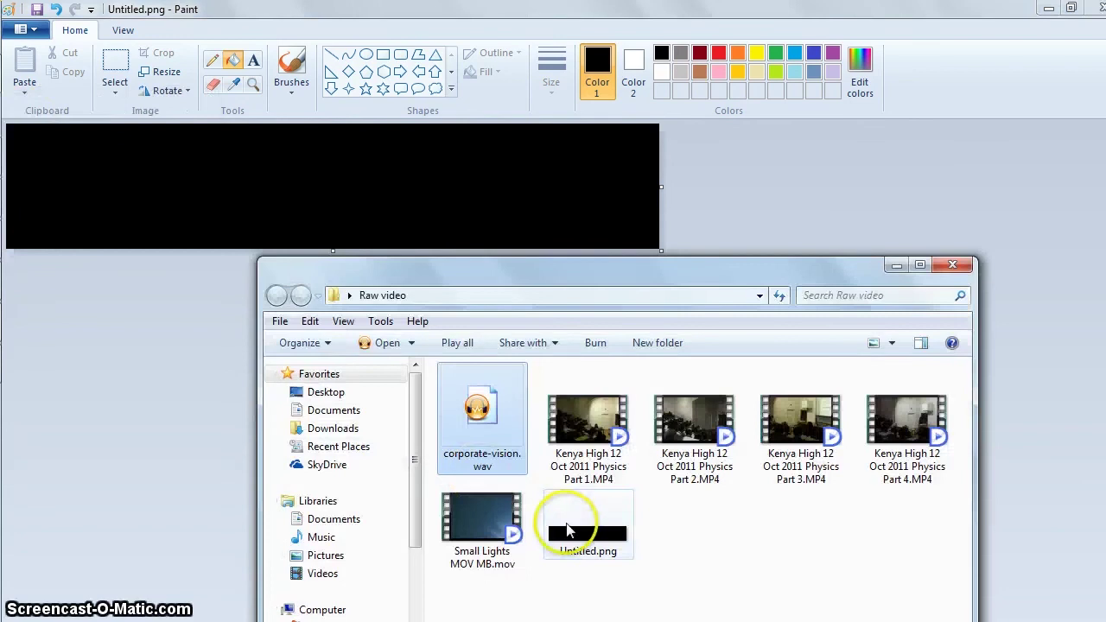
{"action": "left_click", "coordinate": [1094, 11]}
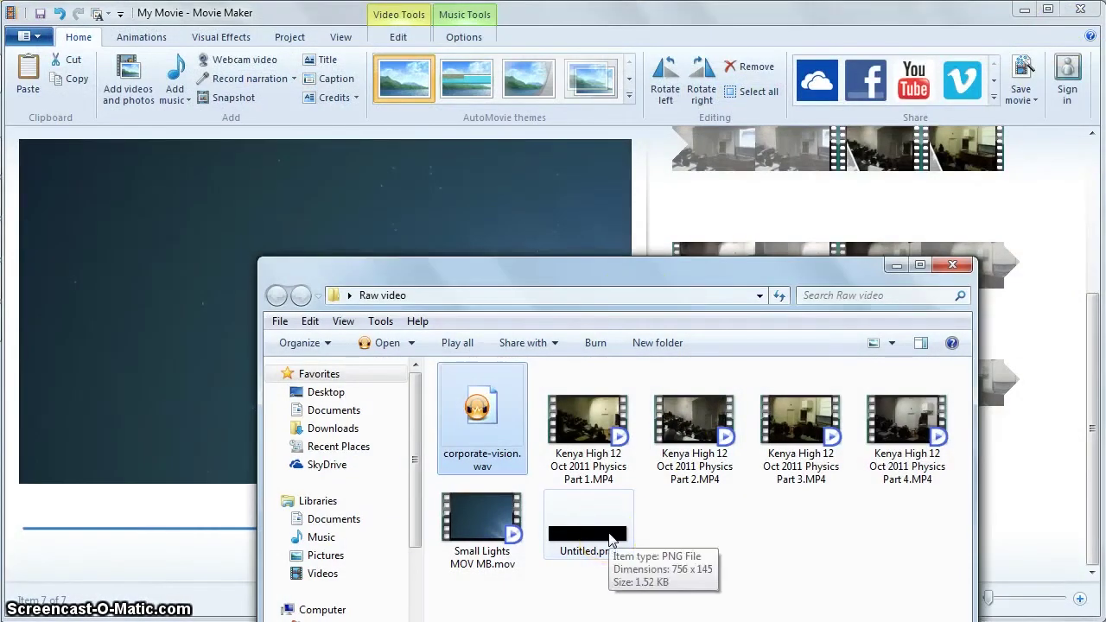
{"action": "left_click_drag", "start_coordinate": [649, 284], "coordinate": [266, 184]}
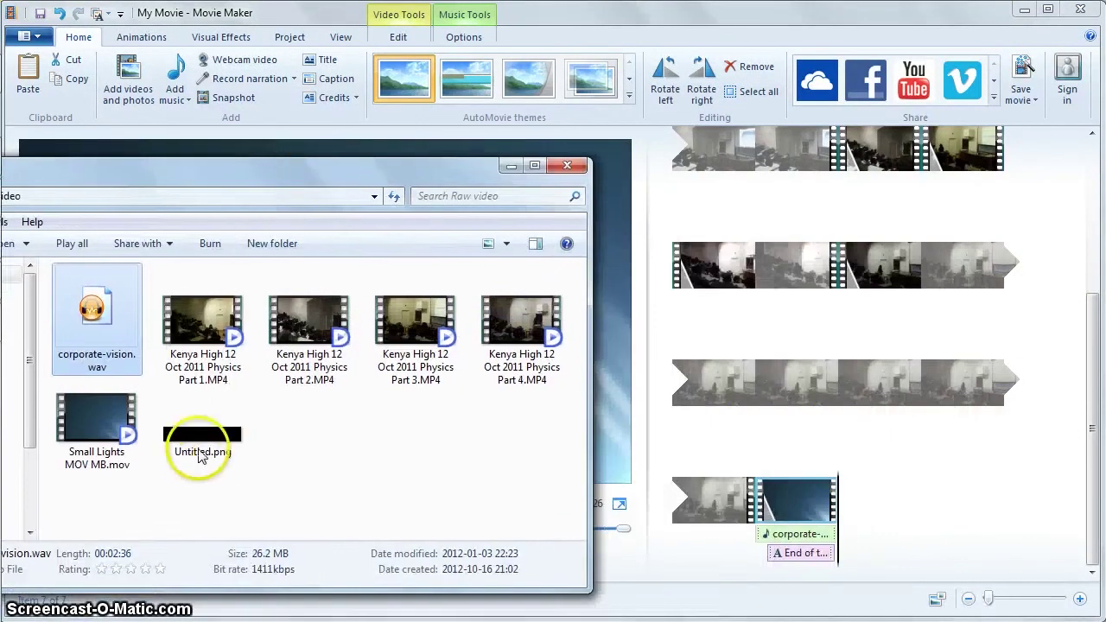
{"action": "left_click_drag", "start_coordinate": [212, 454], "coordinate": [891, 526]}
{"action": "left_click", "coordinate": [860, 528]}
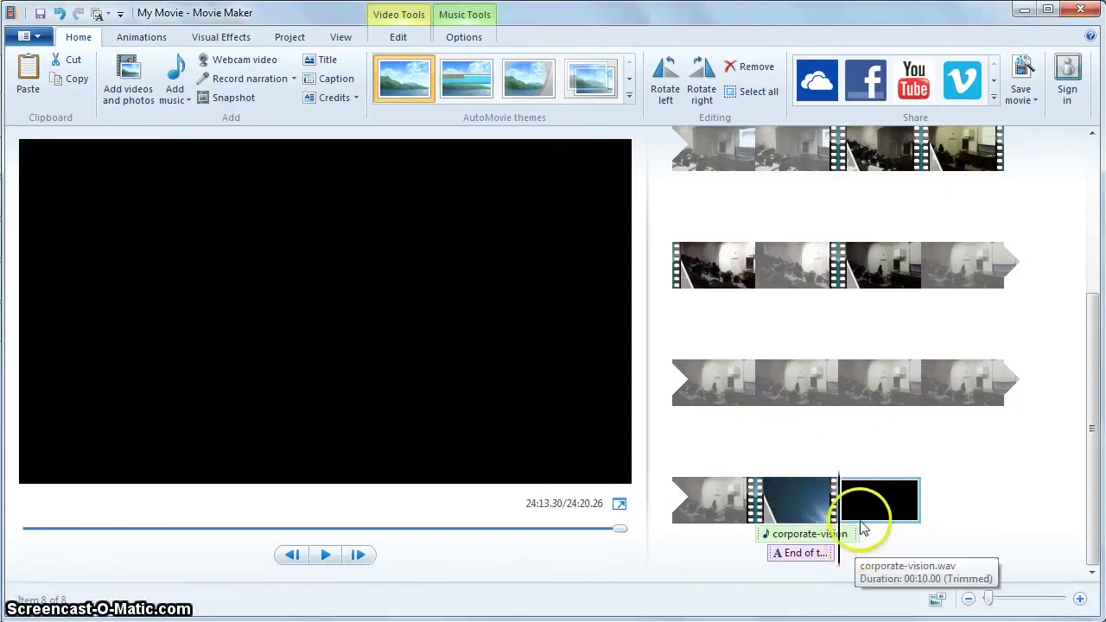
Step: Apply the Crossfade transition to the black image at the end of the movie
{"action": "left_click", "coordinate": [155, 43]}
{"action": "left_click", "coordinate": [455, 97]}
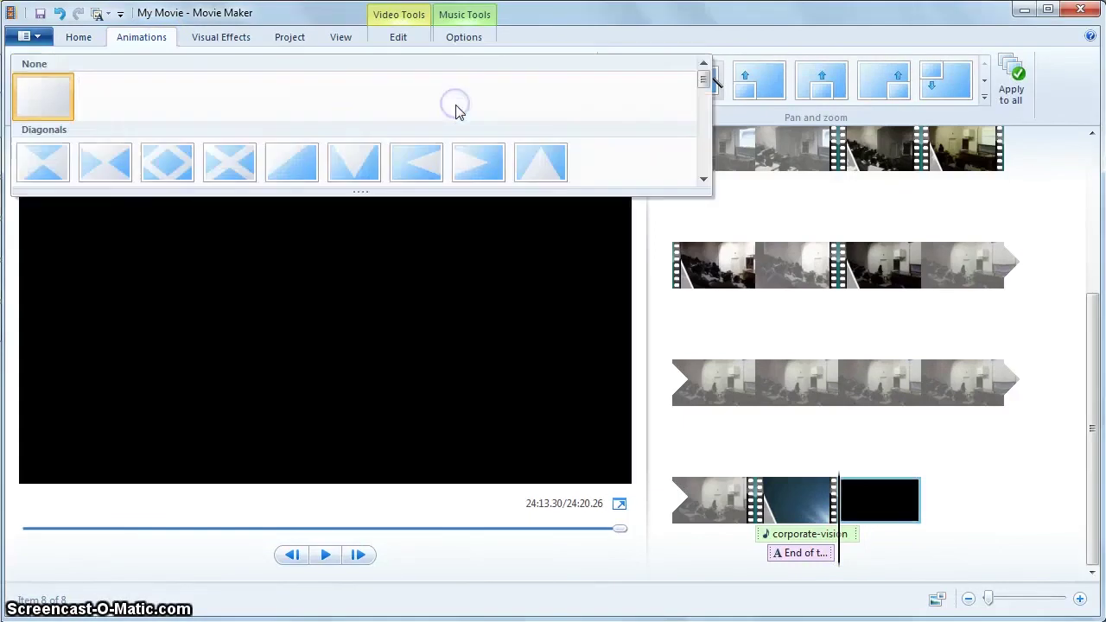
{"action": "scroll", "coordinate": [346, 148], "scroll_direction": "down", "scroll_amount": 3}
{"action": "scroll", "coordinate": [346, 149], "scroll_direction": "down", "scroll_amount": 2}
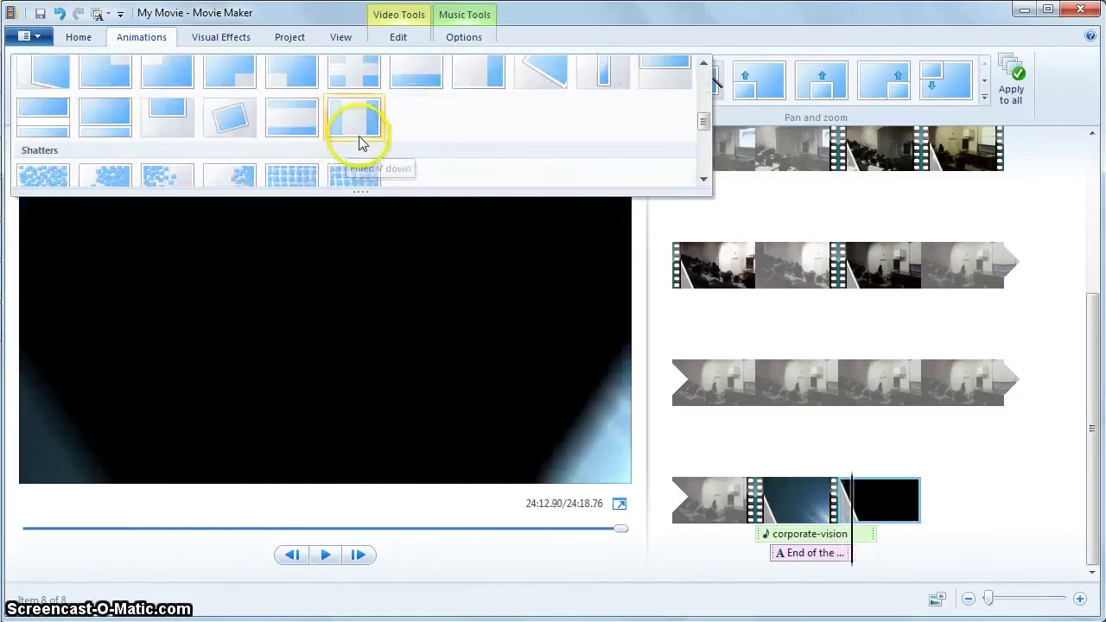
{"action": "scroll", "coordinate": [362, 142], "scroll_direction": "down", "scroll_amount": 2}
{"action": "scroll", "coordinate": [366, 141], "scroll_direction": "up", "scroll_amount": 4}
{"action": "left_click", "coordinate": [328, 101]}
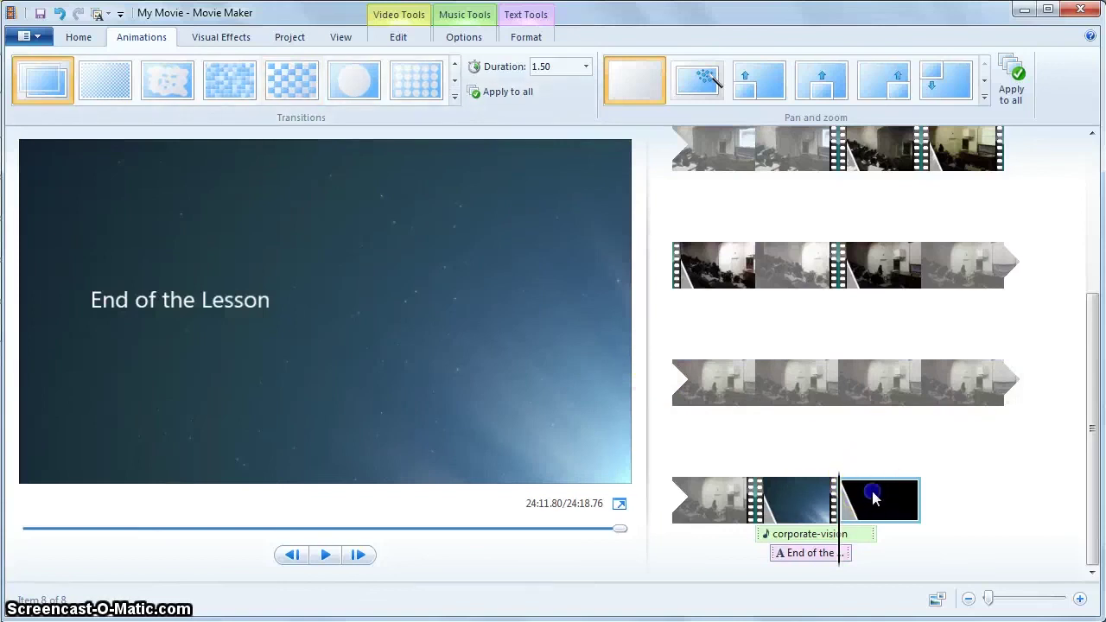
Step: Set the black image's duration to 1.00 second
{"action": "double_click", "coordinate": [874, 496]}
{"action": "left_click", "coordinate": [851, 494]}
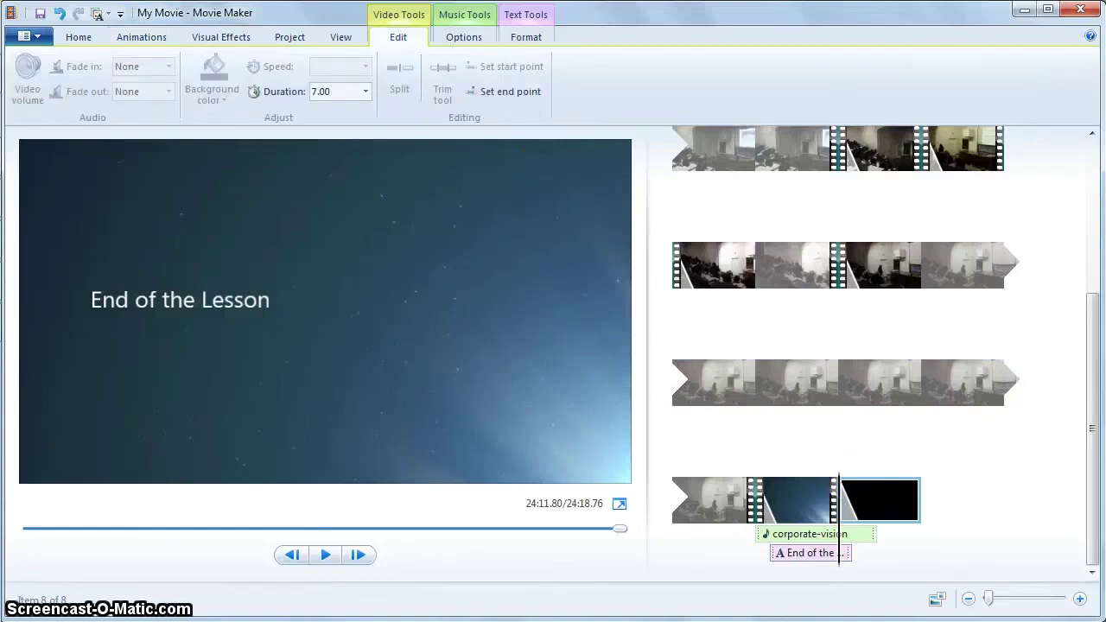
{"action": "left_click", "coordinate": [299, 551]}
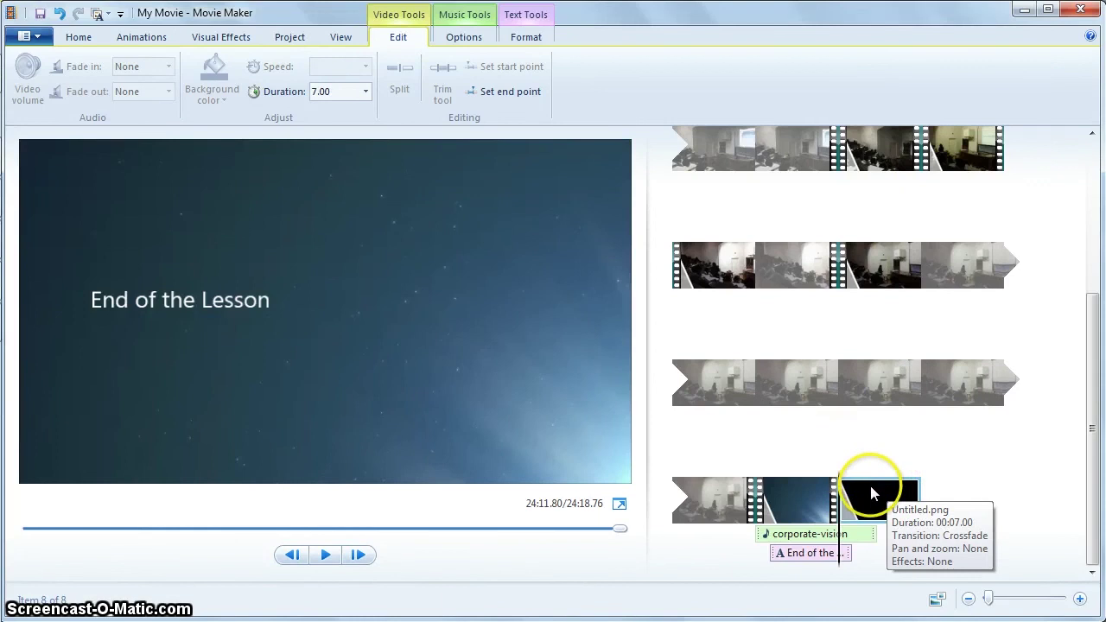
{"action": "left_click", "coordinate": [366, 90]}
{"action": "left_click", "coordinate": [344, 114]}
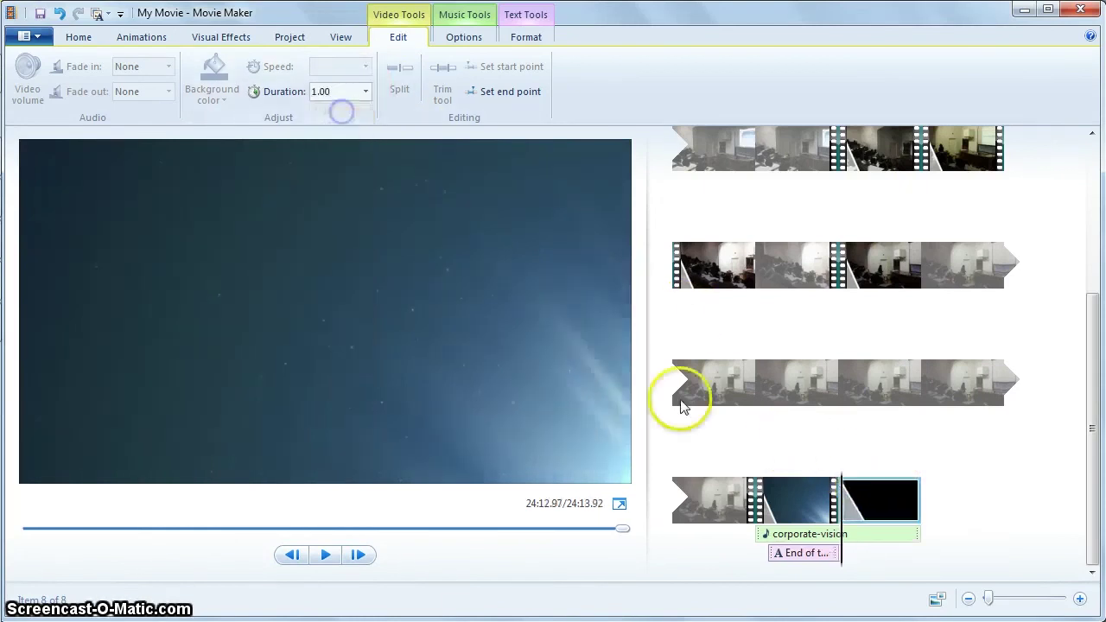
Step: Scrub from the End of the Lesson caption through the fade to black and review the movie's ending
{"action": "left_click", "coordinate": [839, 559]}
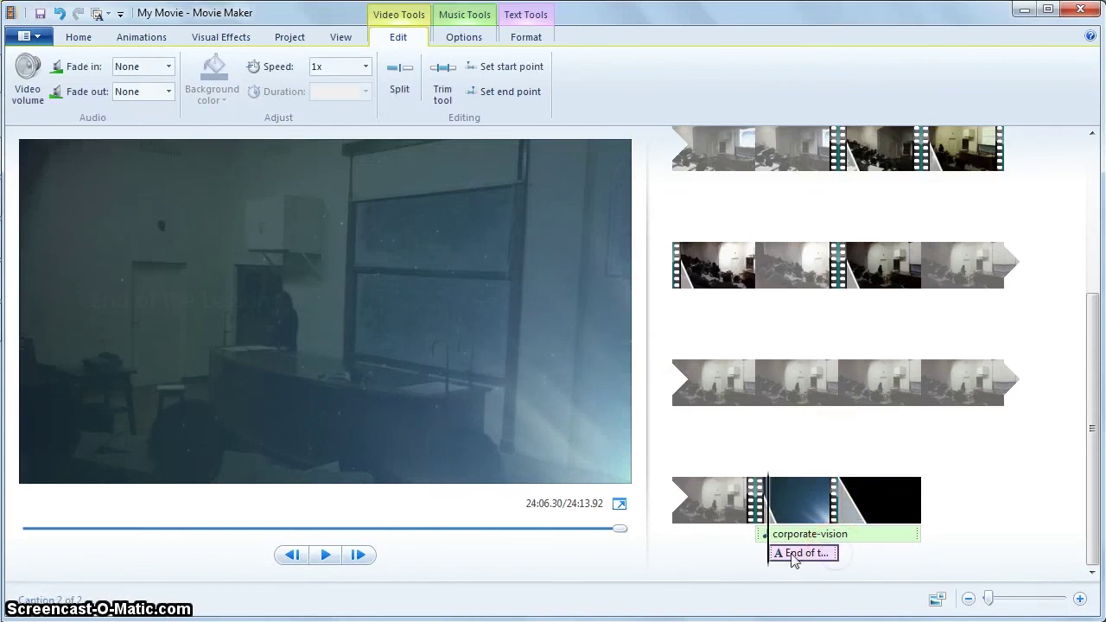
{"action": "left_click_drag", "start_coordinate": [768, 559], "coordinate": [926, 566]}
{"action": "scroll", "coordinate": [967, 472], "scroll_direction": "up", "scroll_amount": 3}
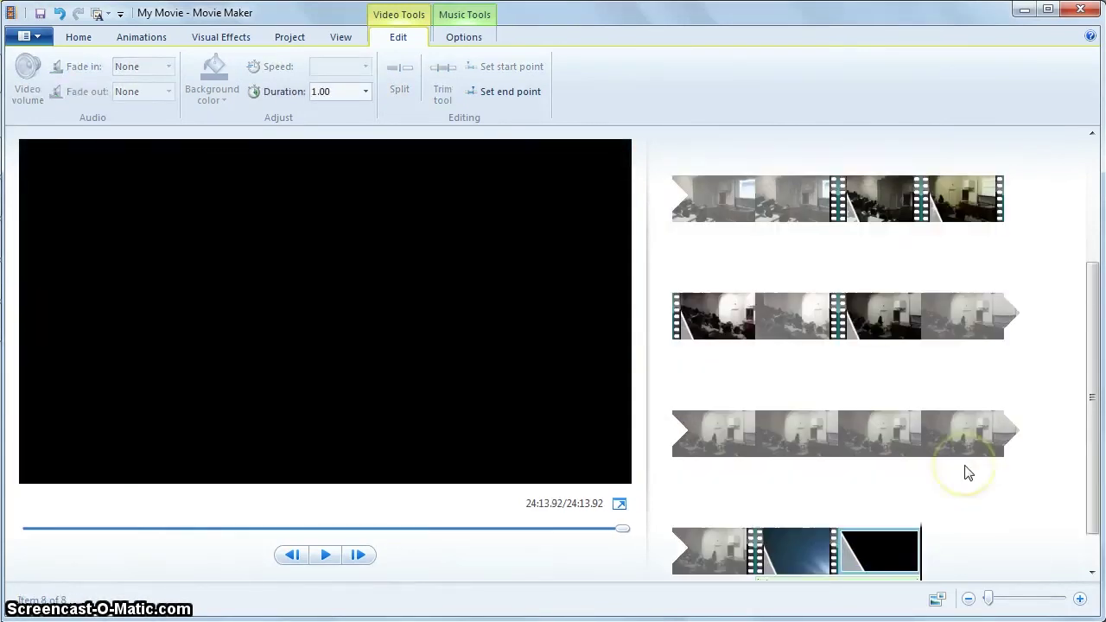
{"action": "scroll", "coordinate": [981, 413], "scroll_direction": "down", "scroll_amount": 3}
Step: Check the title text in the Word case study, return to Movie Maker and play the movie from its start
{"action": "scroll", "coordinate": [981, 417], "scroll_direction": "up", "scroll_amount": 3}
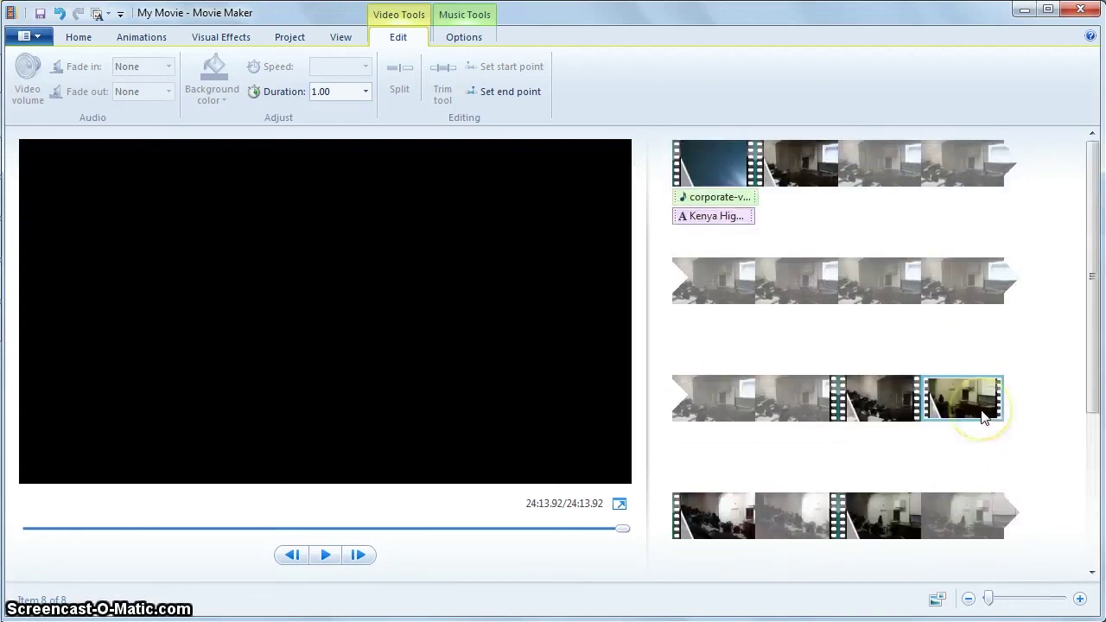
{"action": "left_click", "coordinate": [678, 187]}
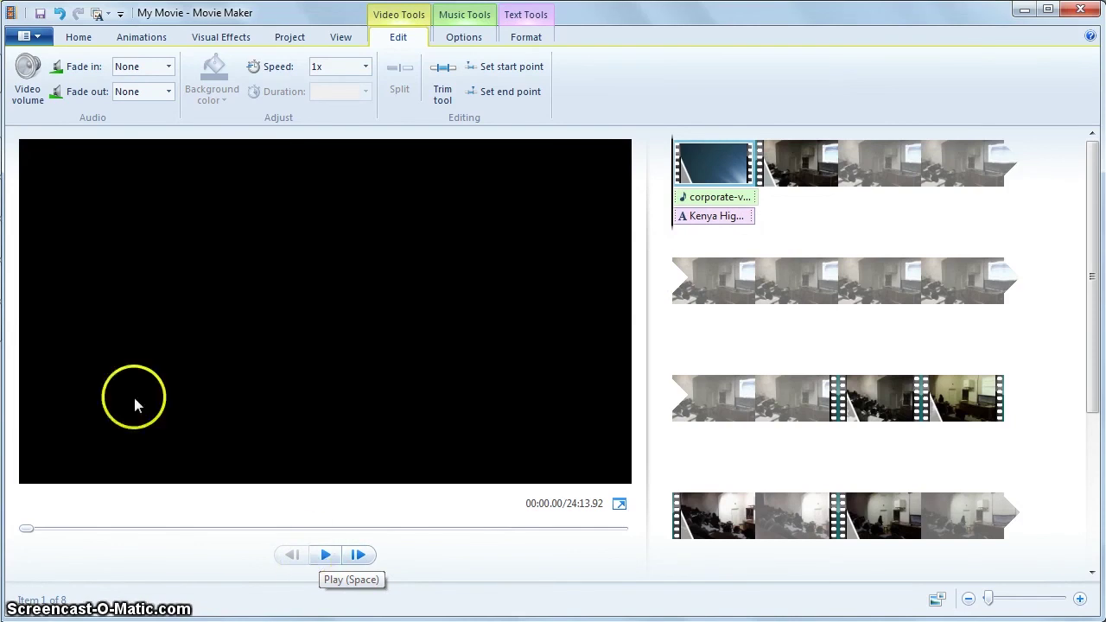
{"action": "key", "text": "alt+Tab"}
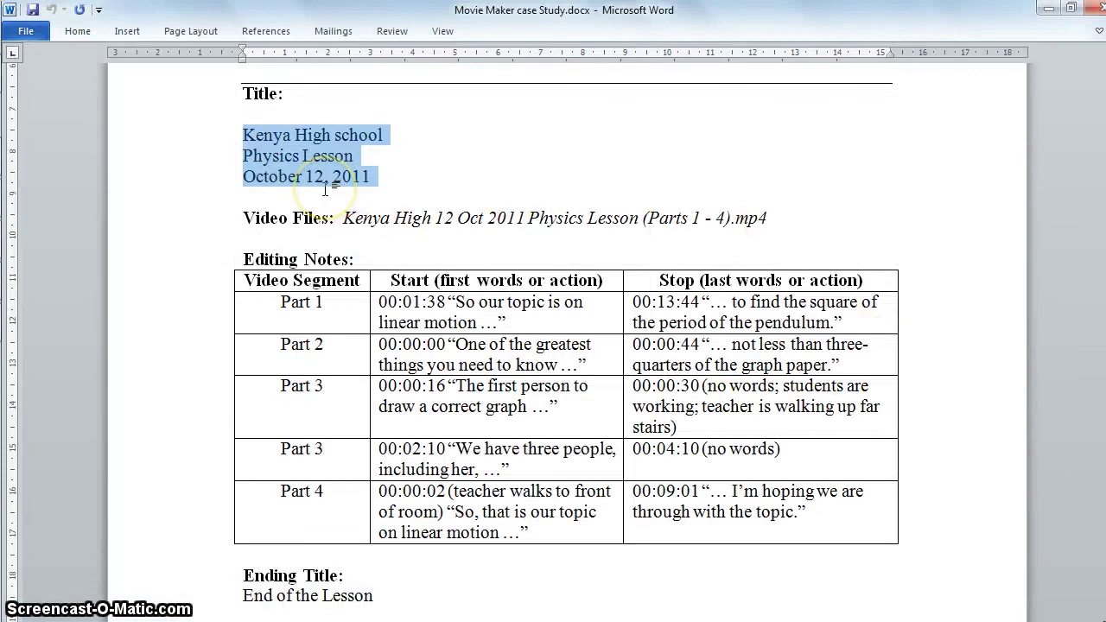
{"action": "key", "text": "alt+Tab"}
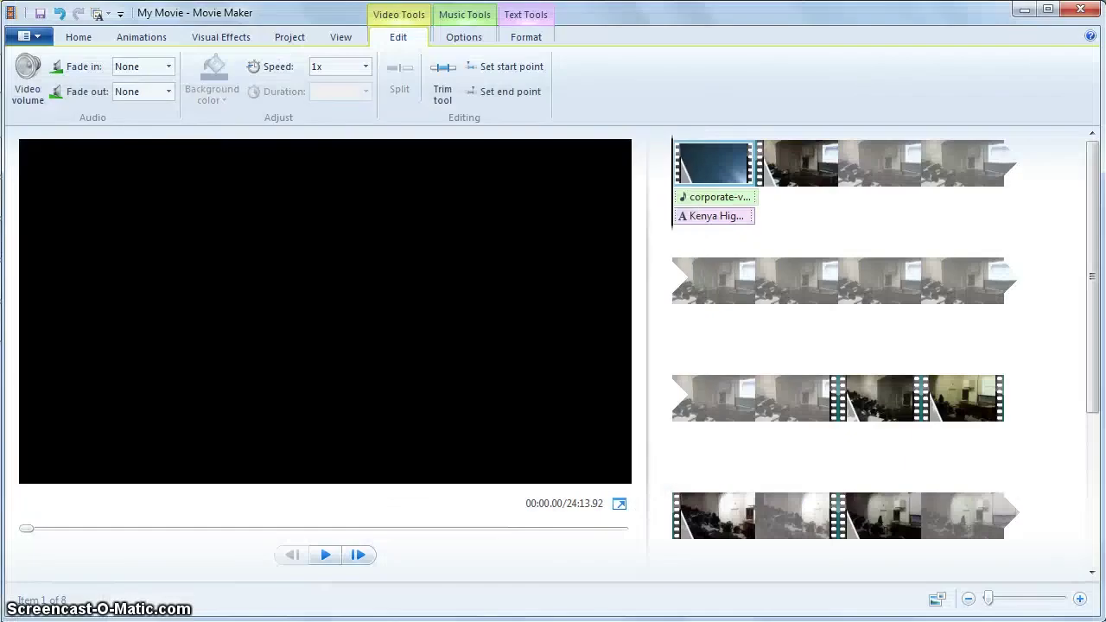
{"action": "left_click", "coordinate": [324, 556]}
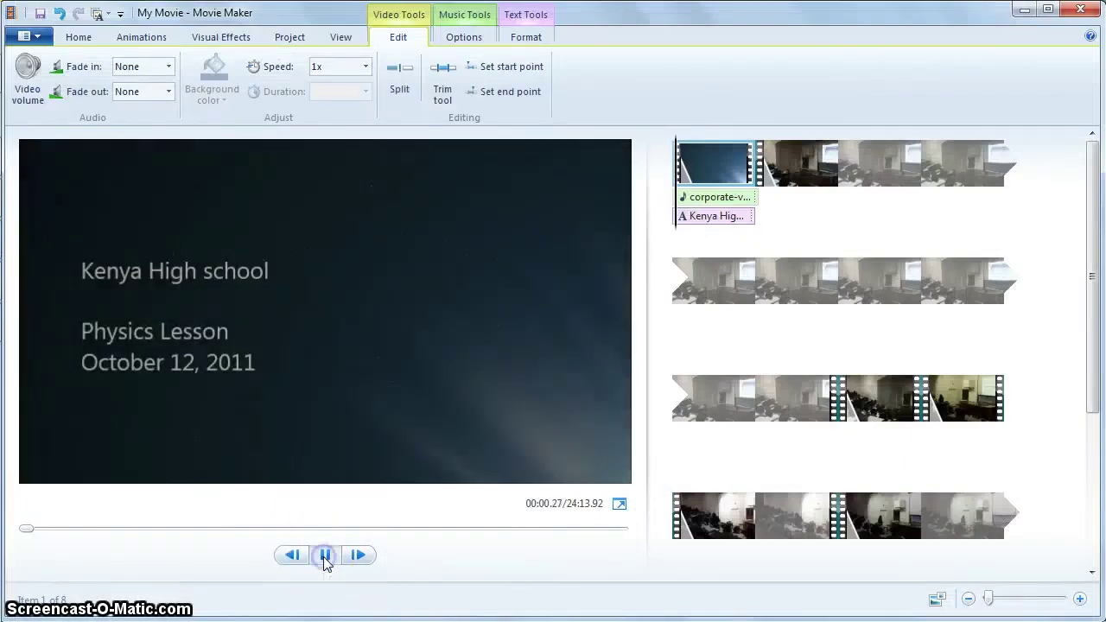